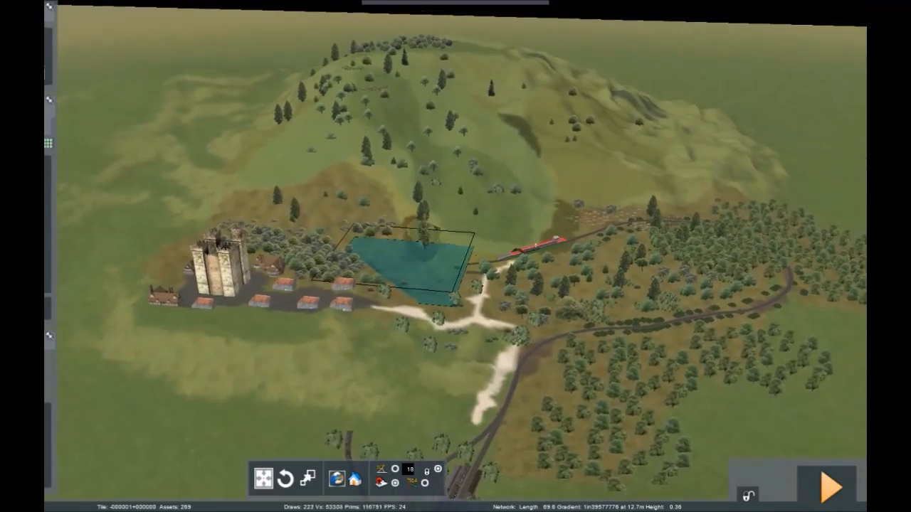
- Examine the existing route around the hill, river, lake, castle village and wooded railway loop
{"action": "key", "text": "Up"}
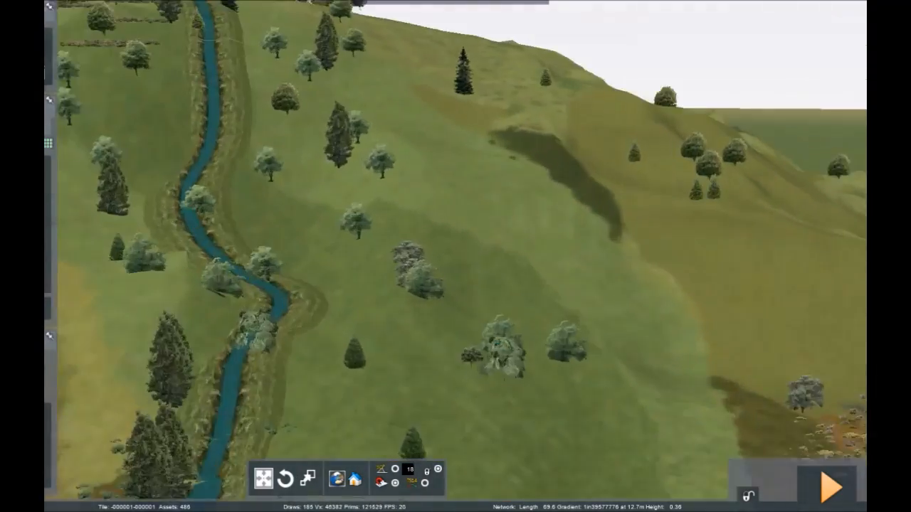
{"action": "key", "text": "Down"}
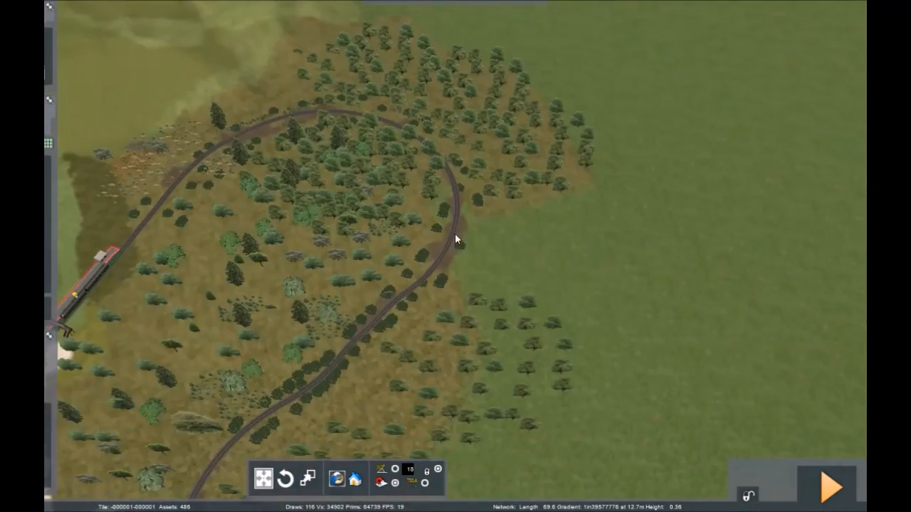
{"action": "right_click_drag", "start_coordinate": [456, 235], "coordinate": [418, 153]}
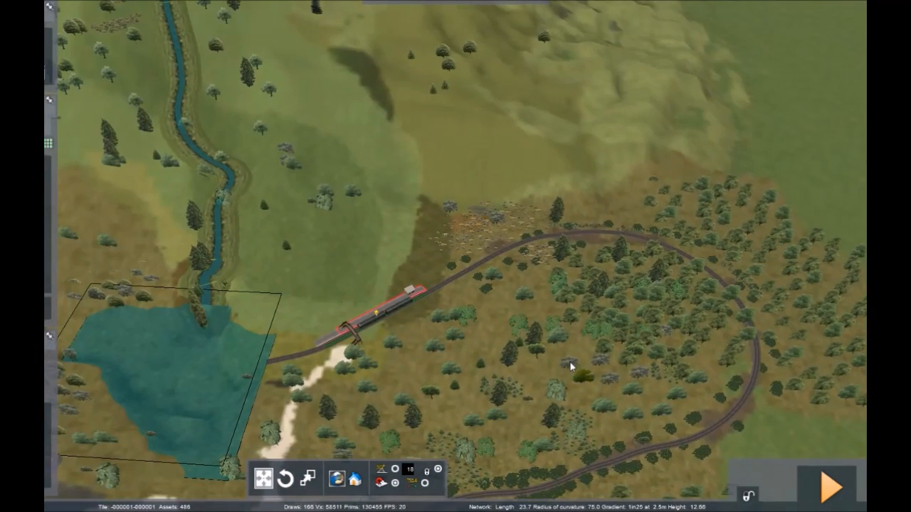
{"action": "right_click_drag", "start_coordinate": [614, 352], "coordinate": [634, 285]}
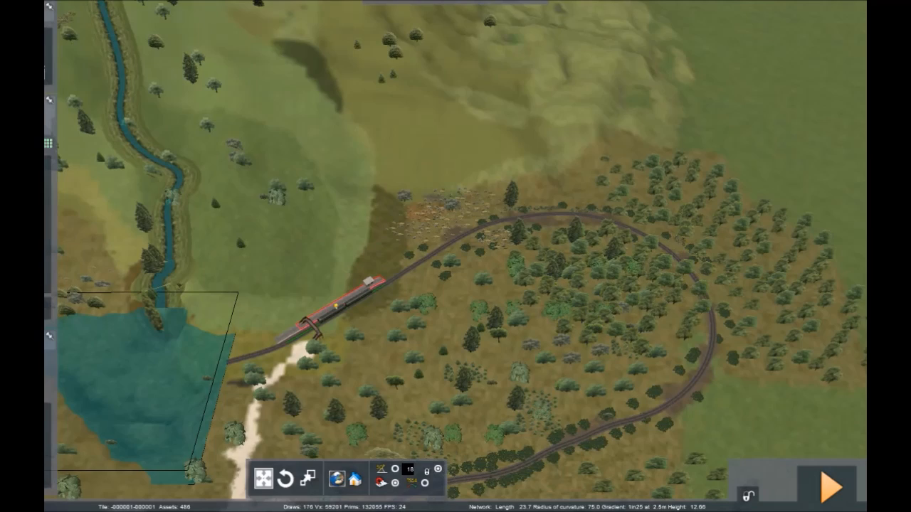
{"action": "right_click_drag", "start_coordinate": [662, 257], "coordinate": [633, 349]}
{"action": "right_click_drag", "start_coordinate": [637, 135], "coordinate": [596, 144]}
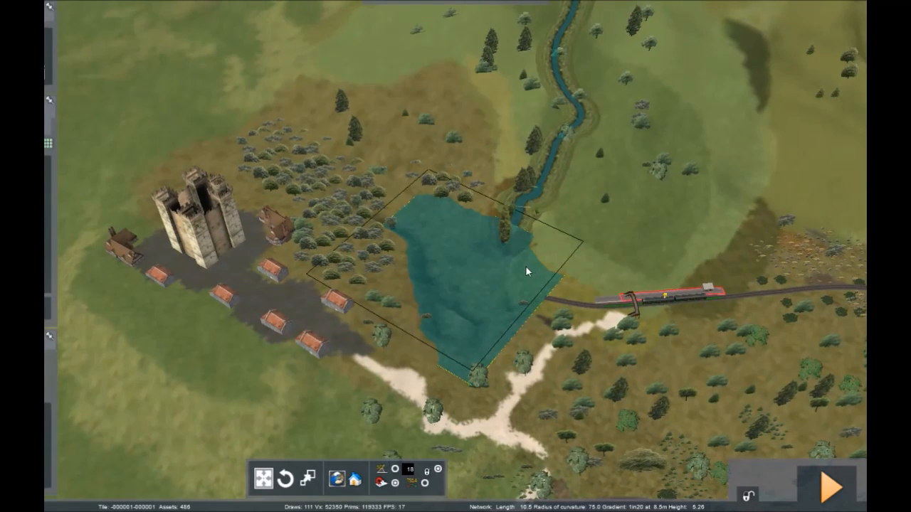
{"action": "right_click_drag", "start_coordinate": [605, 398], "coordinate": [589, 414]}
{"action": "right_click_drag", "start_coordinate": [556, 380], "coordinate": [452, 418]}
{"action": "right_click_drag", "start_coordinate": [630, 402], "coordinate": [518, 351]}
{"action": "scroll", "coordinate": [455, 257], "scroll_direction": "up", "scroll_amount": 5}
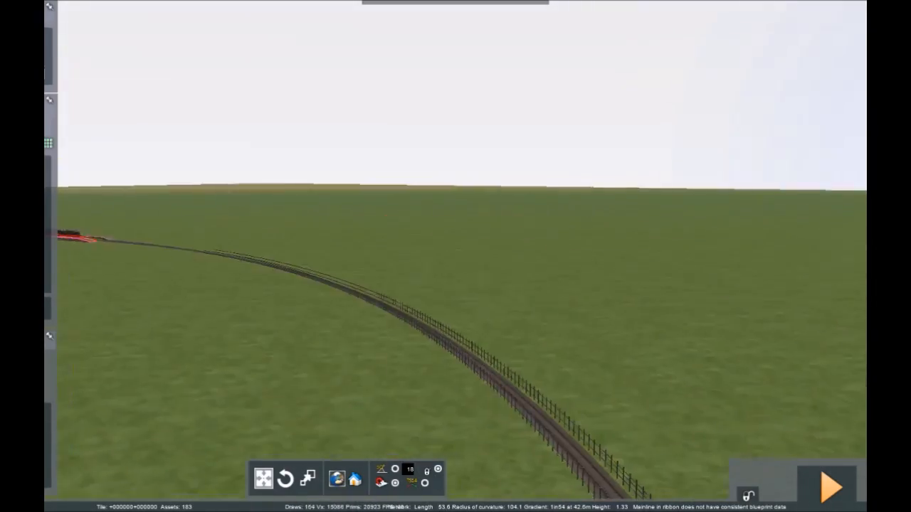
- Follow the fenced railway line and continue across the terrain to an empty, flat grass area
{"action": "key", "text": "Up"}
{"action": "right_click_drag", "start_coordinate": [456, 256], "coordinate": [427, 281]}
{"action": "key", "text": "Up"}
{"action": "key", "text": "Up"}
{"action": "key", "text": "Up"}
{"action": "key", "text": "Up"}
{"action": "key", "text": "Up"}
{"action": "key", "text": "Up"}
{"action": "key", "text": "Up"}
{"action": "key", "text": "Up"}
{"action": "key", "text": "Up"}
{"action": "key", "text": "Up"}
{"action": "key", "text": "Up"}
{"action": "key", "text": "Down"}
{"action": "key", "text": "Down"}
{"action": "mouse_move", "coordinate": [562, 386]}
{"action": "right_mouse_down"}
{"action": "mouse_move", "coordinate": [360, 382]}
{"action": "mouse_move", "coordinate": [484, 377]}
{"action": "mouse_move", "coordinate": [399, 392]}
{"action": "mouse_move", "coordinate": [569, 356]}
{"action": "mouse_move", "coordinate": [566, 391]}
{"action": "mouse_move", "coordinate": [605, 409]}
{"action": "mouse_move", "coordinate": [484, 427]}
{"action": "mouse_move", "coordinate": [398, 402]}
{"action": "mouse_move", "coordinate": [583, 383]}
{"action": "mouse_move", "coordinate": [562, 383]}
{"action": "right_mouse_up"}
{"action": "key", "text": "Up"}
{"action": "key", "text": "Down"}
{"action": "key", "text": "Up"}
{"action": "key", "text": "Down"}
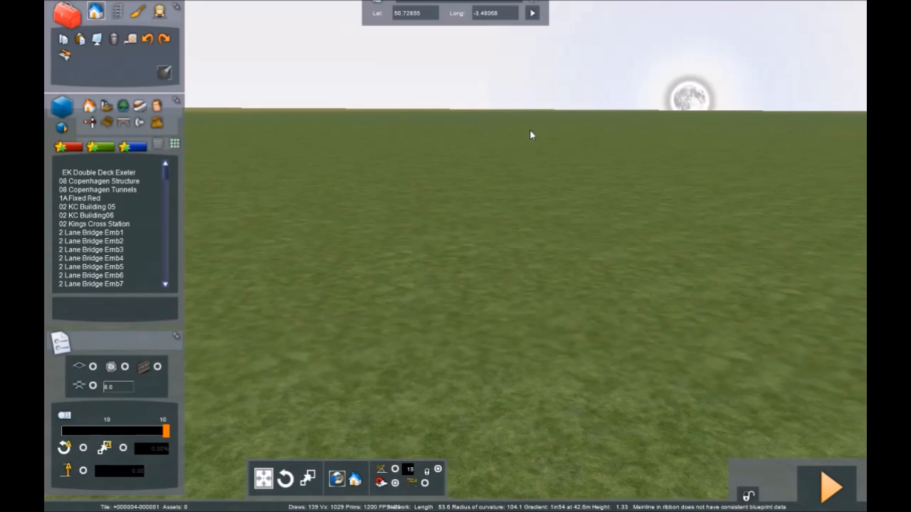
{"action": "right_click_drag", "start_coordinate": [456, 284], "coordinate": [455, 315]}
{"action": "right_click_drag", "start_coordinate": [670, 235], "coordinate": [619, 384]}
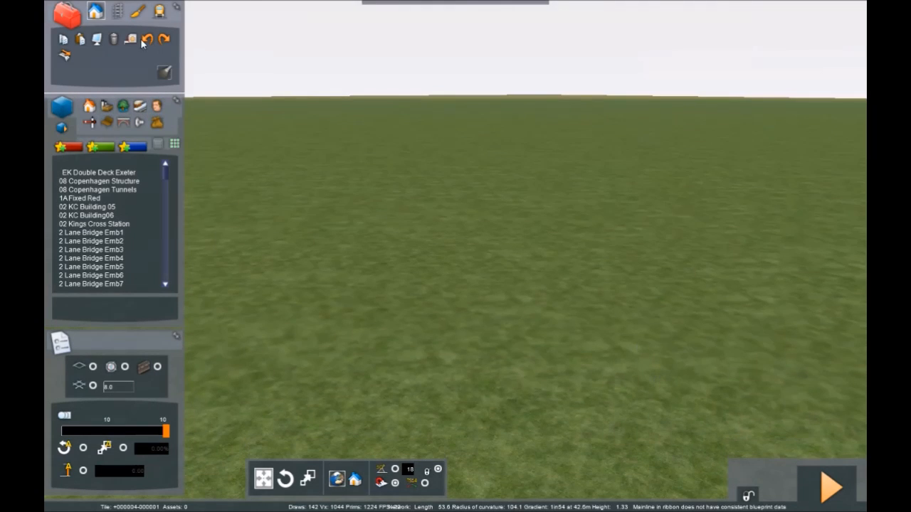
- Switch to the track-laying tools, limit the list to track types and choose RL Track concrete
{"action": "left_click", "coordinate": [119, 10]}
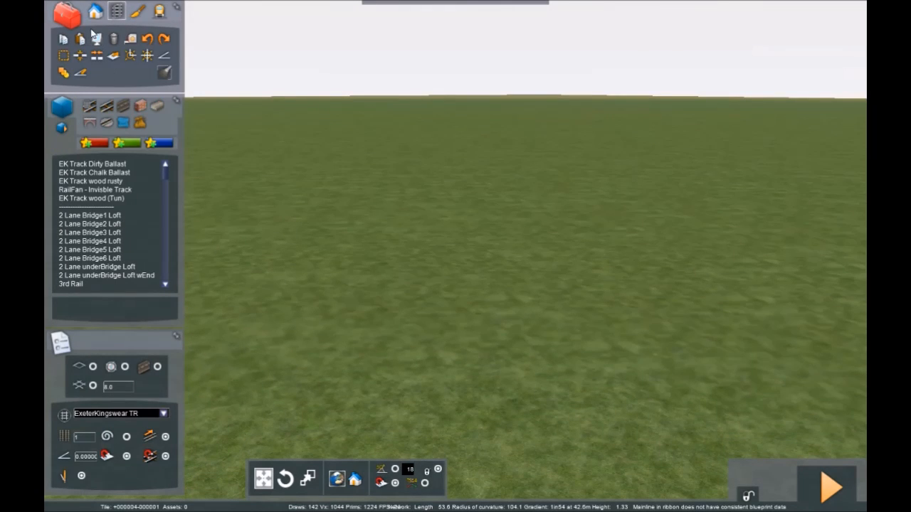
{"action": "left_click", "coordinate": [96, 12]}
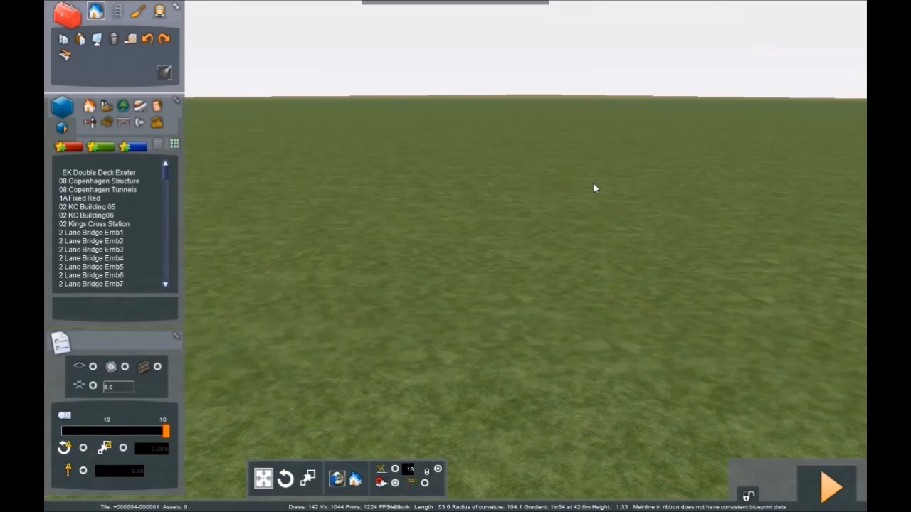
{"action": "mouse_move", "coordinate": [45, 55]}
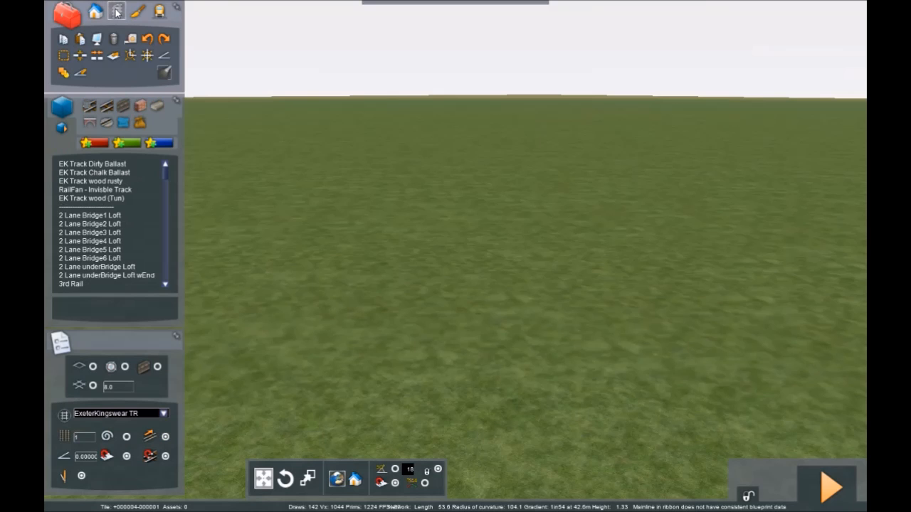
{"action": "left_click", "coordinate": [107, 106]}
{"action": "right_click_drag", "start_coordinate": [221, 184], "coordinate": [218, 228]}
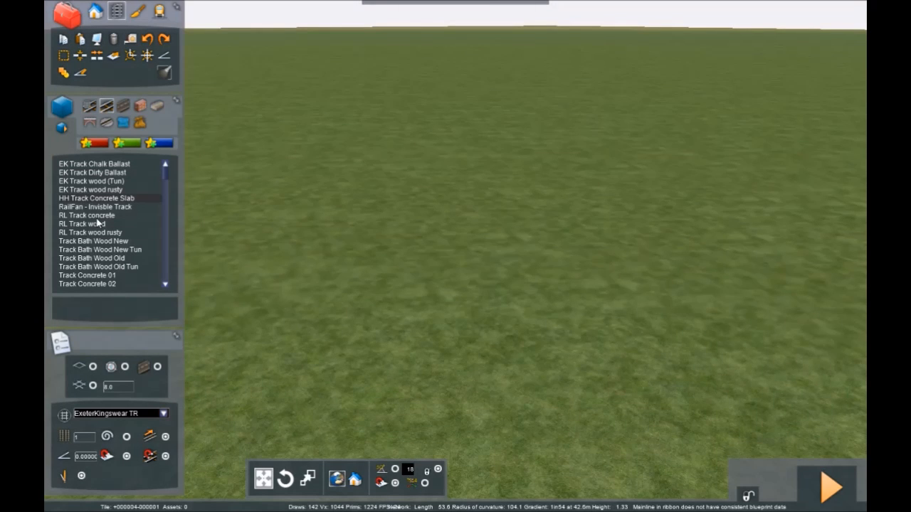
{"action": "left_click", "coordinate": [118, 216]}
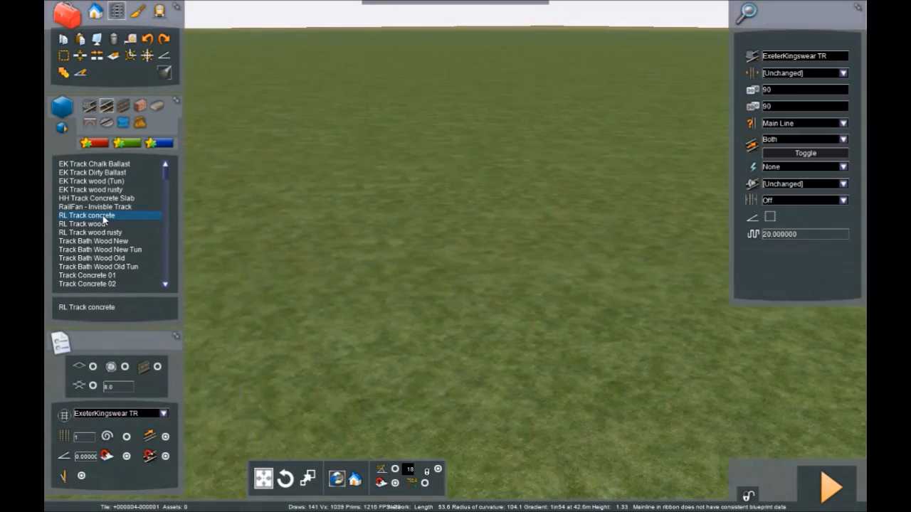
{"action": "right_click_drag", "start_coordinate": [507, 264], "coordinate": [622, 235]}
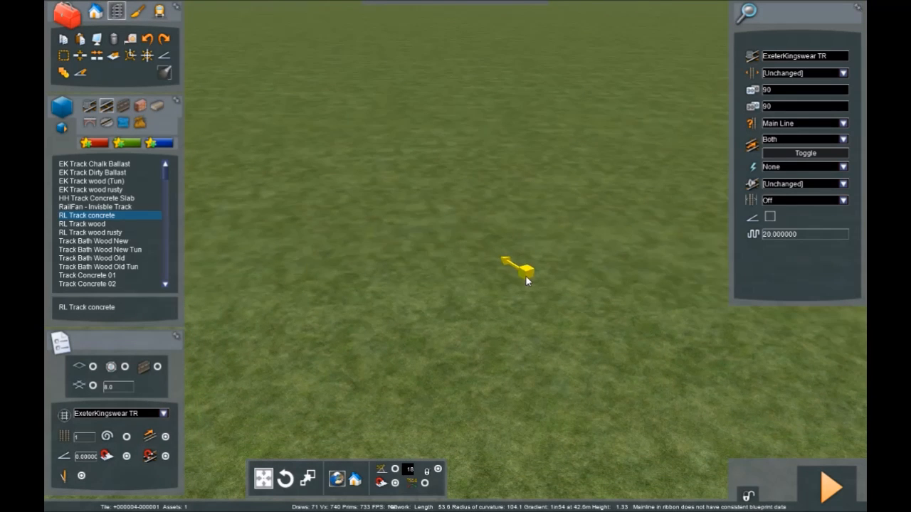
- Browse the available tracks and the asset providers, and display the RSC provider's asset packs
{"action": "scroll", "coordinate": [141, 221], "scroll_direction": "down", "scroll_amount": 8}
{"action": "scroll", "coordinate": [121, 213], "scroll_direction": "up", "scroll_amount": 8}
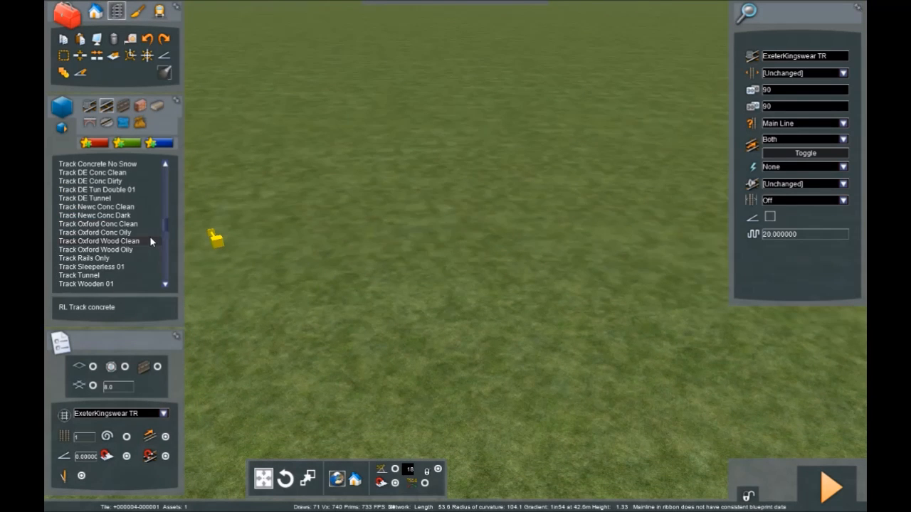
{"action": "left_click", "coordinate": [64, 131]}
{"action": "left_click", "coordinate": [844, 54]}
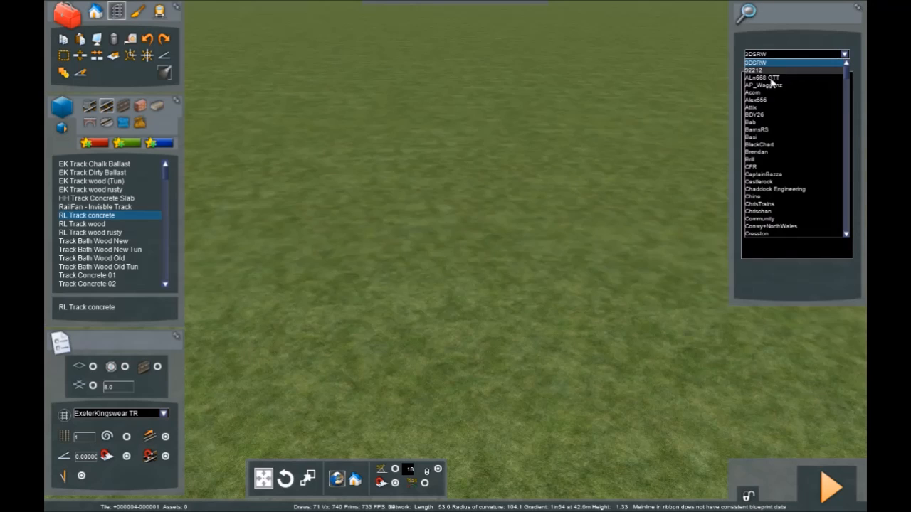
{"action": "scroll", "coordinate": [766, 178], "scroll_direction": "down", "scroll_amount": 7}
{"action": "scroll", "coordinate": [764, 163], "scroll_direction": "down", "scroll_amount": 12}
{"action": "scroll", "coordinate": [760, 178], "scroll_direction": "down", "scroll_amount": 9}
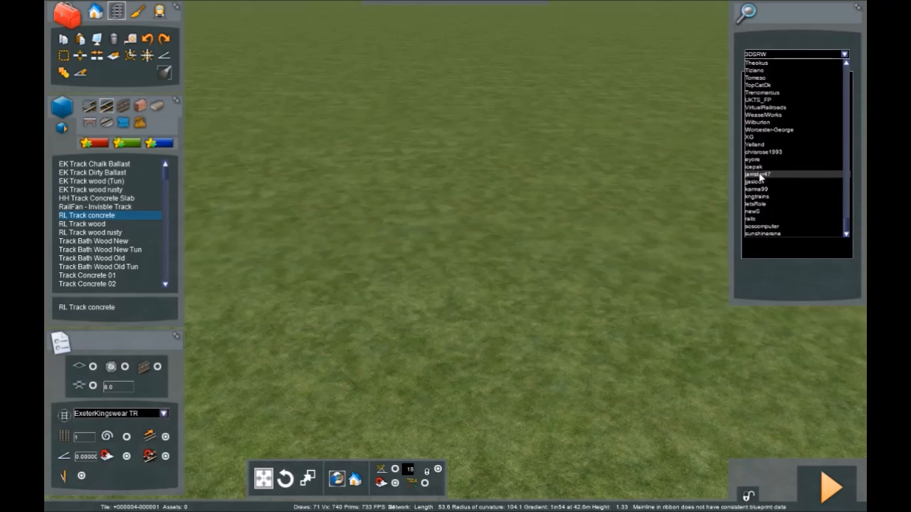
{"action": "scroll", "coordinate": [760, 178], "scroll_direction": "up", "scroll_amount": 9}
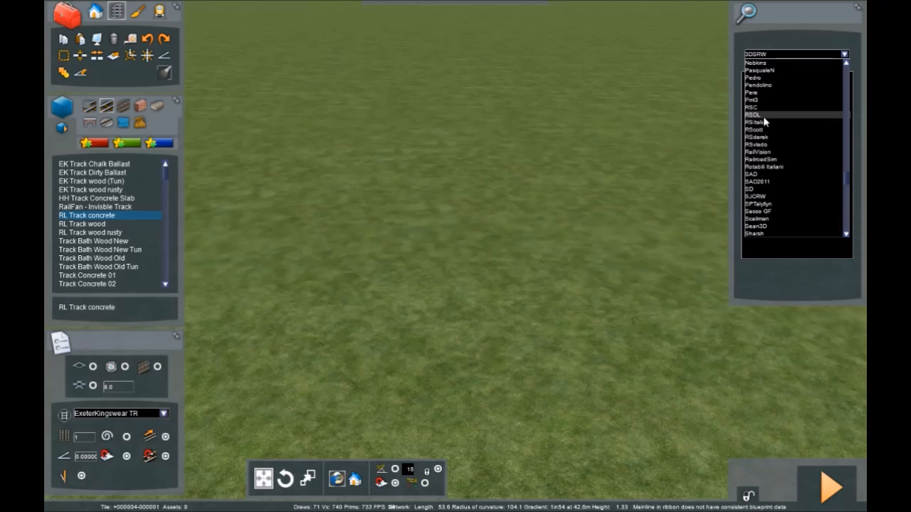
{"action": "left_click", "coordinate": [761, 134]}
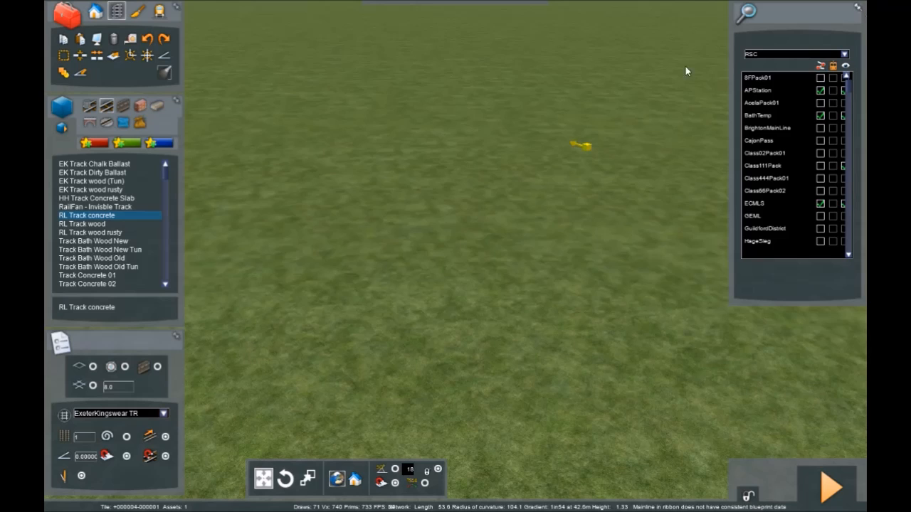
{"action": "left_click", "coordinate": [61, 131]}
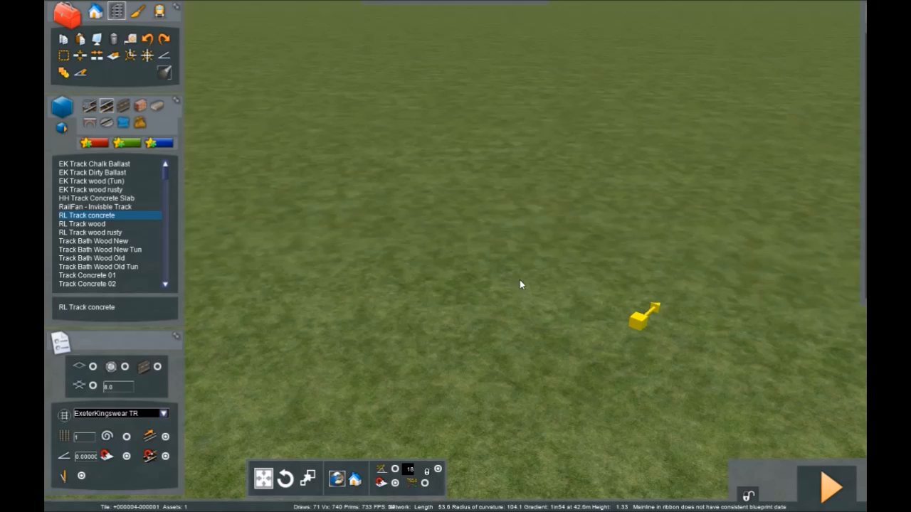
- Lay a straight section of RL Track concrete about 197 m long across the empty grass
{"action": "mouse_move", "coordinate": [542, 295]}
{"action": "left_mouse_down"}
{"action": "mouse_move", "coordinate": [457, 343]}
{"action": "mouse_move", "coordinate": [466, 383]}
{"action": "left_mouse_up"}
{"action": "left_click_drag", "start_coordinate": [539, 360], "coordinate": [317, 402]}
{"action": "scroll", "coordinate": [540, 361], "scroll_direction": "down", "scroll_amount": 8}
{"action": "scroll", "coordinate": [352, 415], "scroll_direction": "up", "scroll_amount": 8}
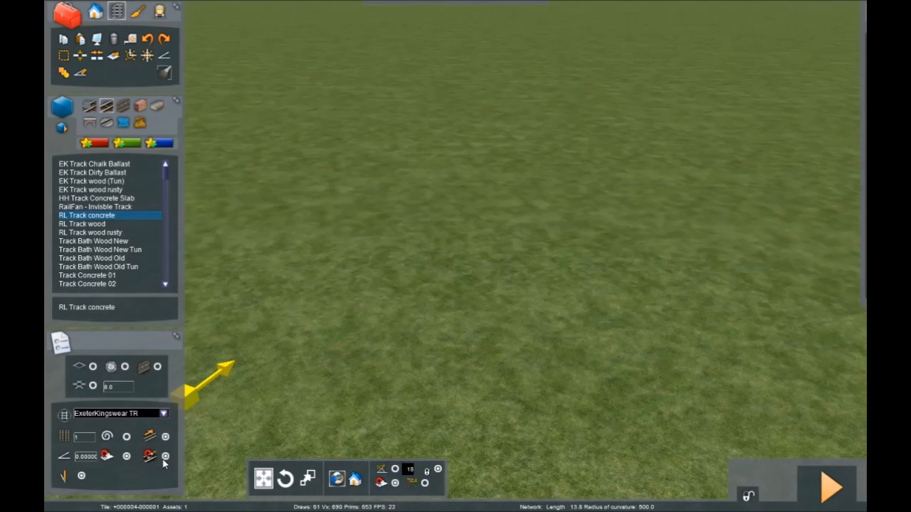
{"action": "scroll", "coordinate": [458, 386], "scroll_direction": "down", "scroll_amount": 5}
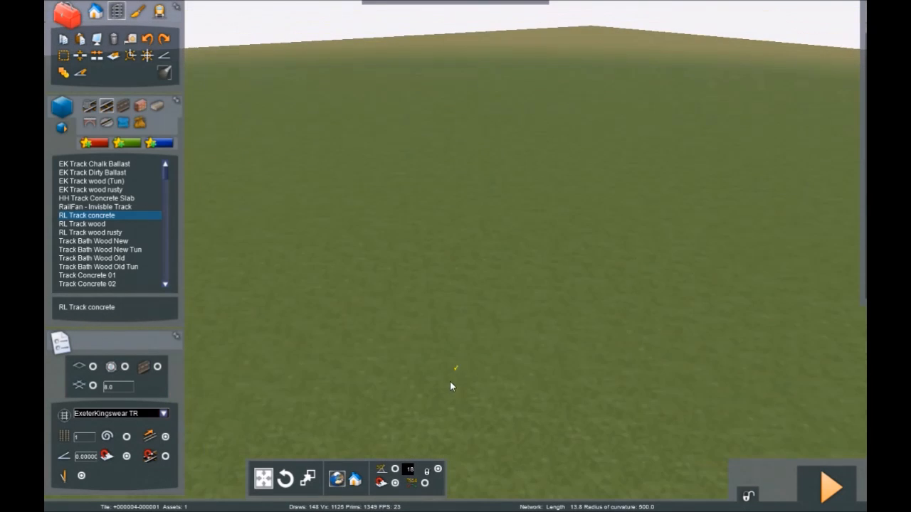
{"action": "left_click_drag", "start_coordinate": [449, 376], "coordinate": [561, 241]}
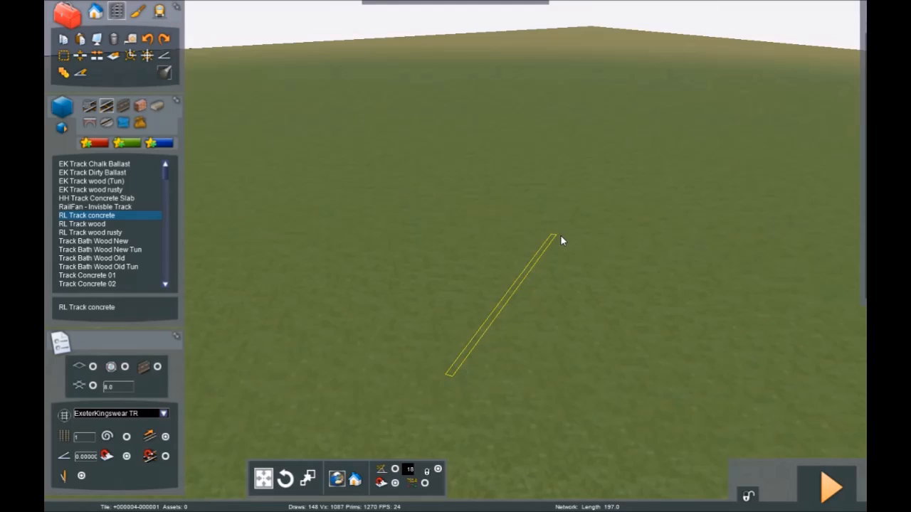
{"action": "left_click", "coordinate": [564, 234]}
- Inspect the newly laid straight track along its length and at its end
{"action": "right_click_drag", "start_coordinate": [554, 241], "coordinate": [538, 261]}
{"action": "scroll", "coordinate": [536, 260], "scroll_direction": "up", "scroll_amount": 5}
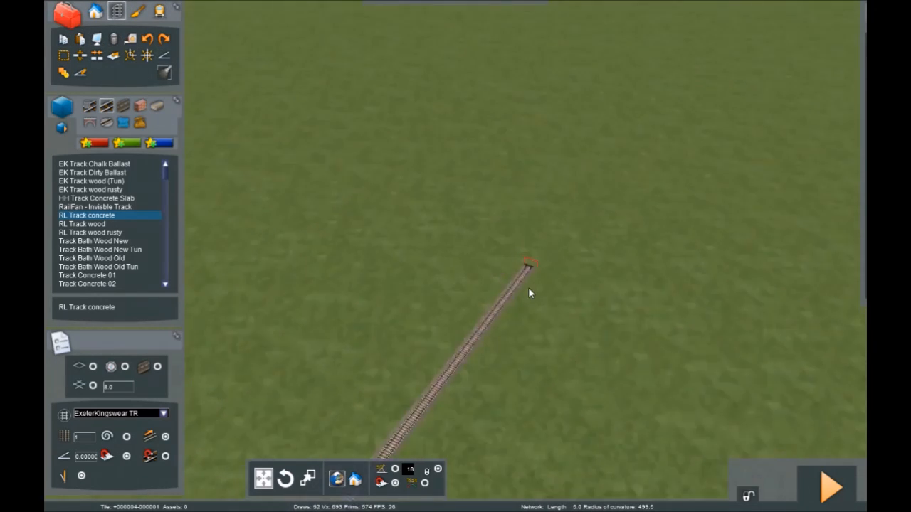
{"action": "right_click_drag", "start_coordinate": [536, 260], "coordinate": [711, 363]}
{"action": "scroll", "coordinate": [526, 257], "scroll_direction": "down", "scroll_amount": 6}
{"action": "scroll", "coordinate": [526, 256], "scroll_direction": "up", "scroll_amount": 5}
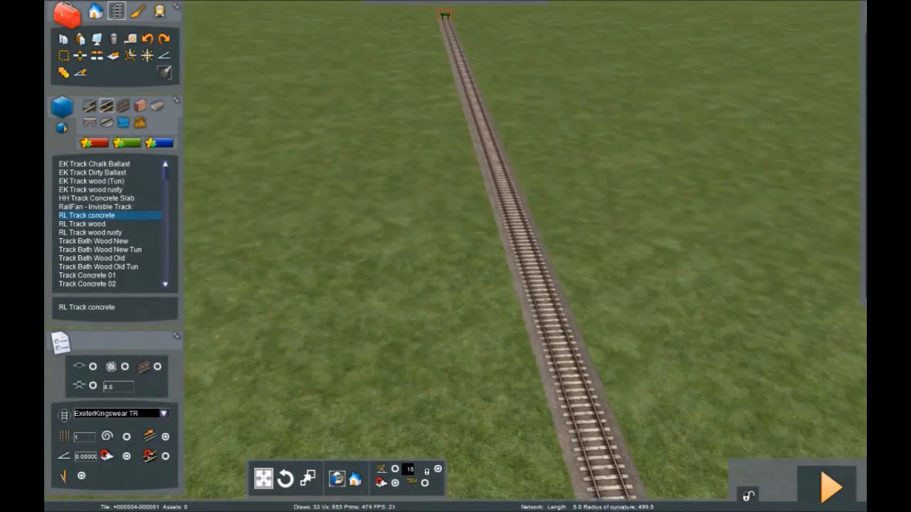
{"action": "mouse_move", "coordinate": [527, 256]}
{"action": "right_mouse_down"}
{"action": "mouse_move", "coordinate": [527, 185]}
{"action": "mouse_move", "coordinate": [546, 172]}
{"action": "mouse_move", "coordinate": [572, 179]}
{"action": "mouse_move", "coordinate": [527, 270]}
{"action": "right_mouse_up"}
{"action": "scroll", "coordinate": [527, 256], "scroll_direction": "up", "scroll_amount": 6}
{"action": "scroll", "coordinate": [526, 256], "scroll_direction": "down", "scroll_amount": 6}
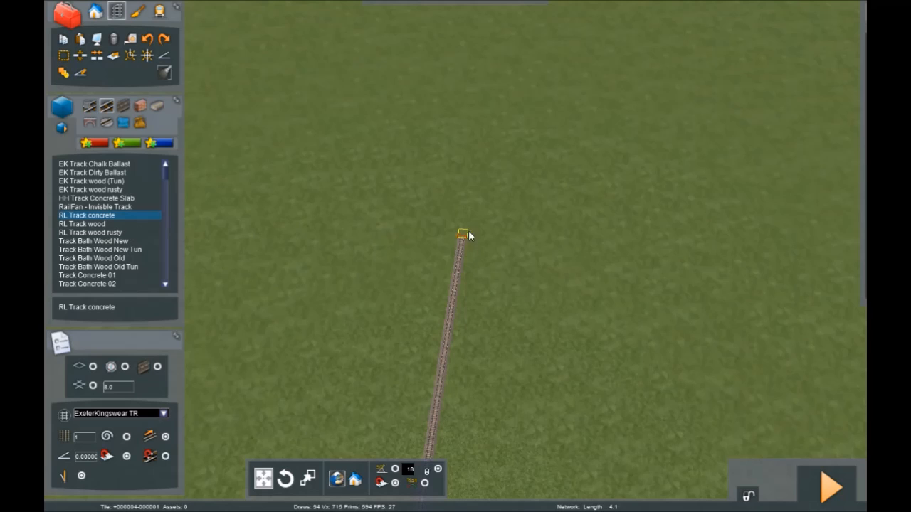
- Extend the straight track from its end with successive curved sections, starting at about a 500 m radius
{"action": "right_click_drag", "start_coordinate": [718, 53], "coordinate": [649, 137]}
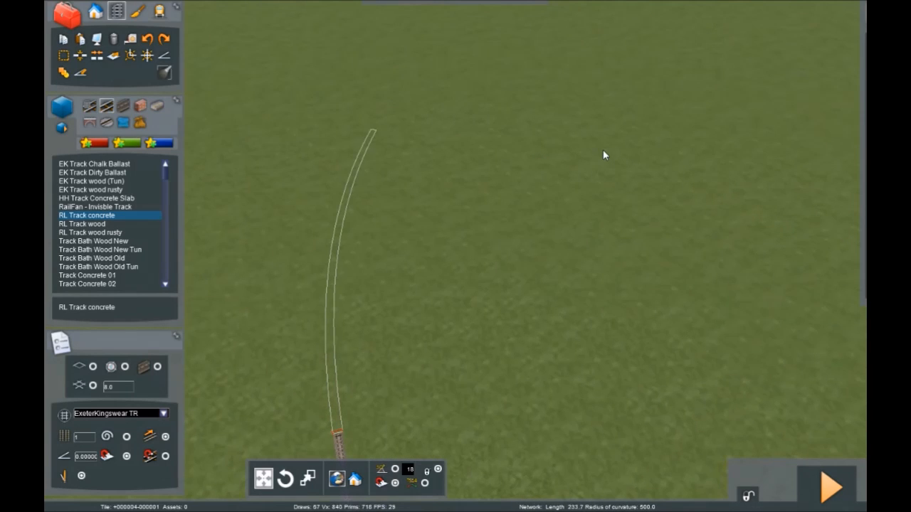
{"action": "left_click", "coordinate": [548, 172]}
{"action": "right_click_drag", "start_coordinate": [548, 173], "coordinate": [522, 205]}
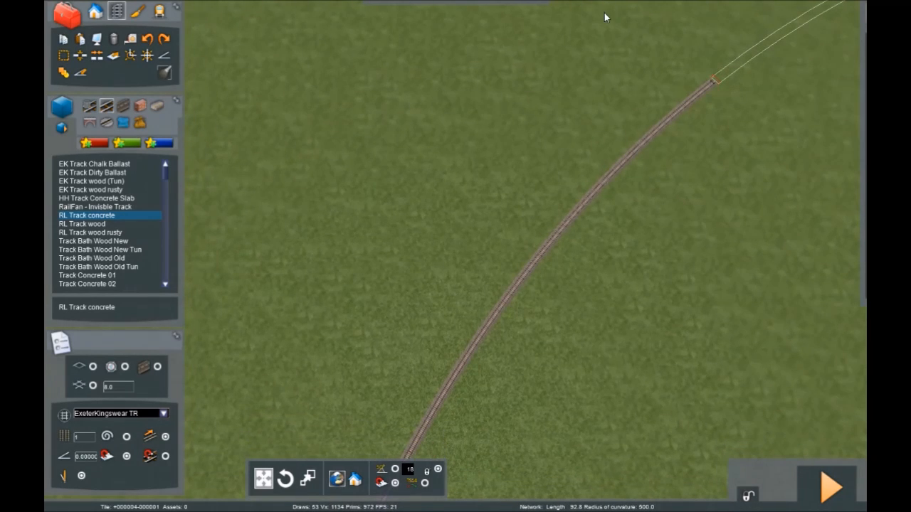
{"action": "right_click_drag", "start_coordinate": [604, 12], "coordinate": [669, 91]}
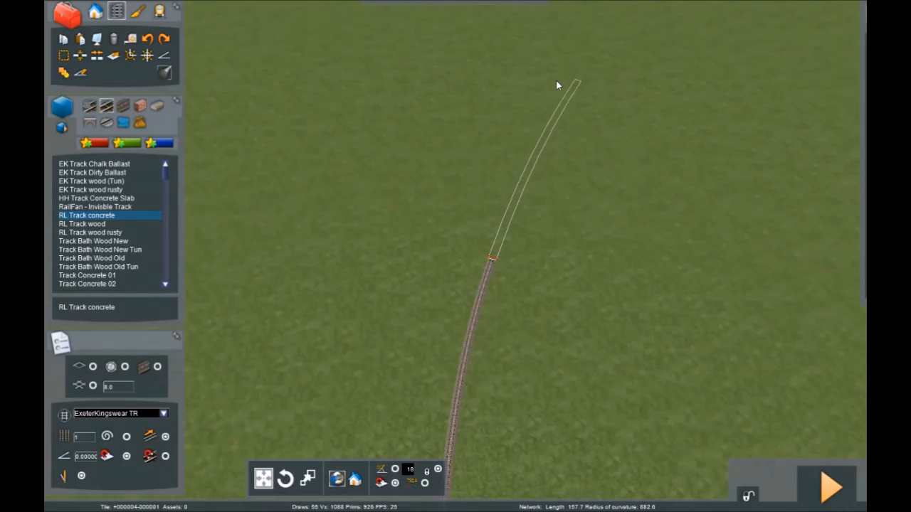
{"action": "right_click", "coordinate": [719, 157]}
{"action": "right_click_drag", "start_coordinate": [719, 156], "coordinate": [699, 148]}
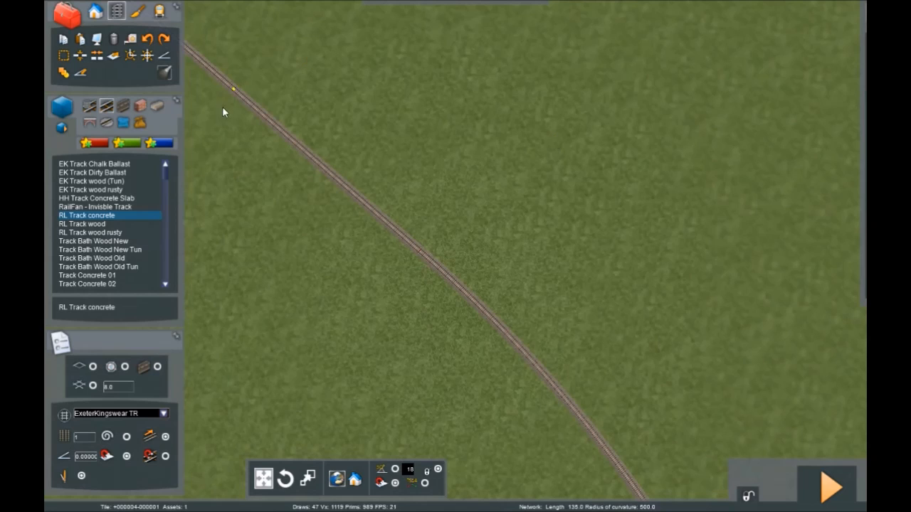
- Delete the two adjoining curved track sections in view
{"action": "left_click", "coordinate": [352, 197]}
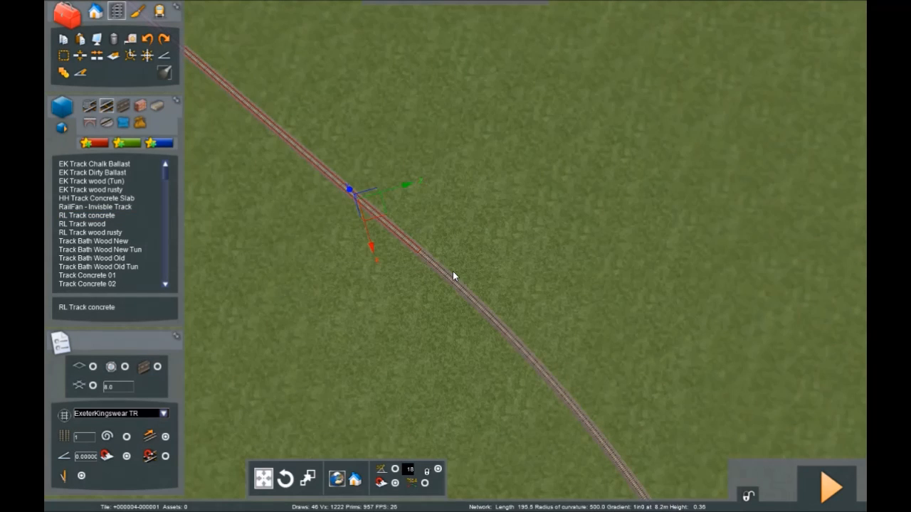
{"action": "key", "text": "Delete"}
{"action": "left_click", "coordinate": [452, 278]}
{"action": "key", "text": "Delete"}
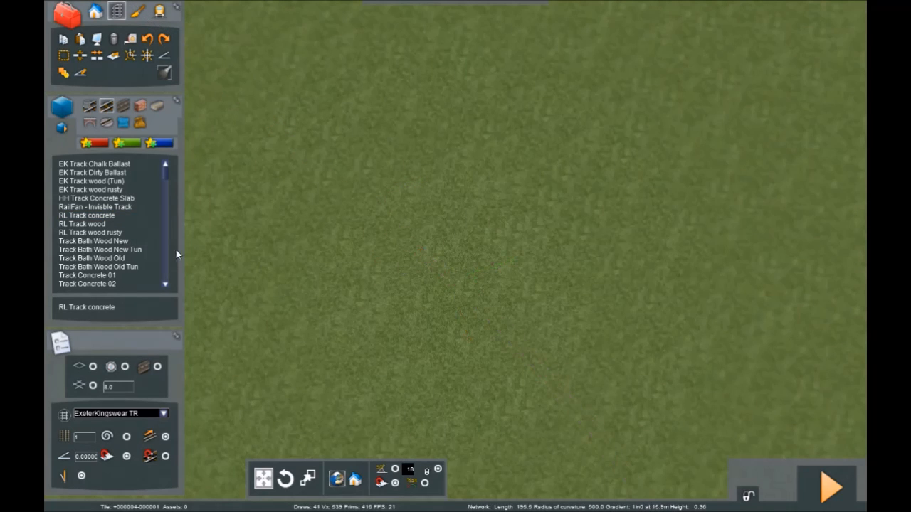
- Set the line type of RL Track concrete to Yard and lay a curved section at about a 100 m radius
{"action": "left_click", "coordinate": [121, 215]}
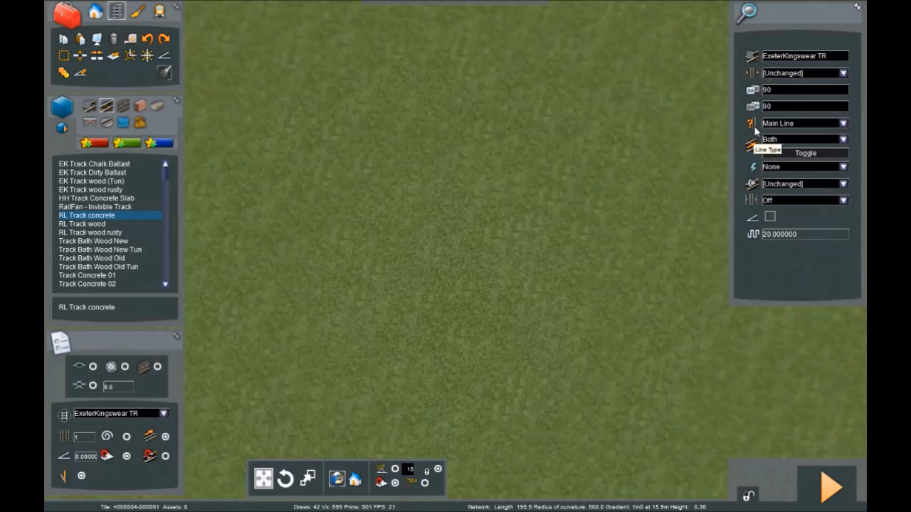
{"action": "left_click", "coordinate": [844, 123]}
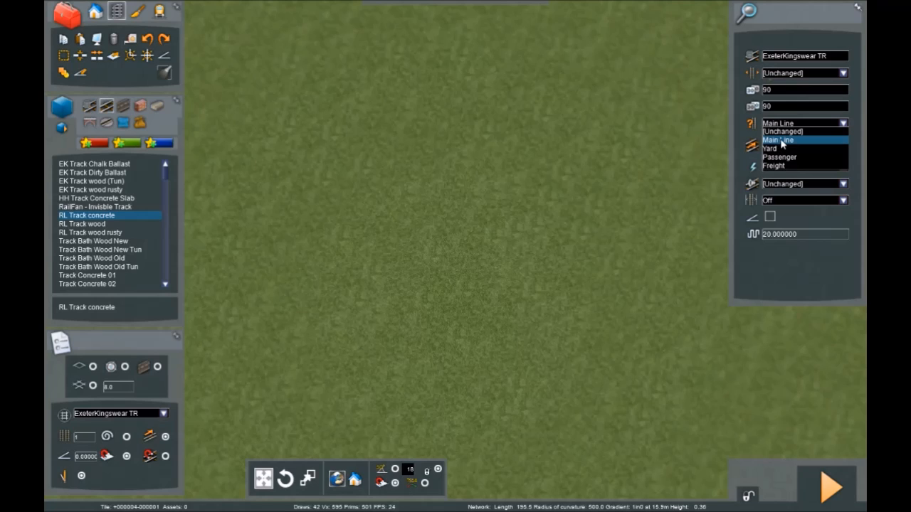
{"action": "left_click", "coordinate": [772, 149]}
{"action": "left_click_drag", "start_coordinate": [477, 309], "coordinate": [516, 88]}
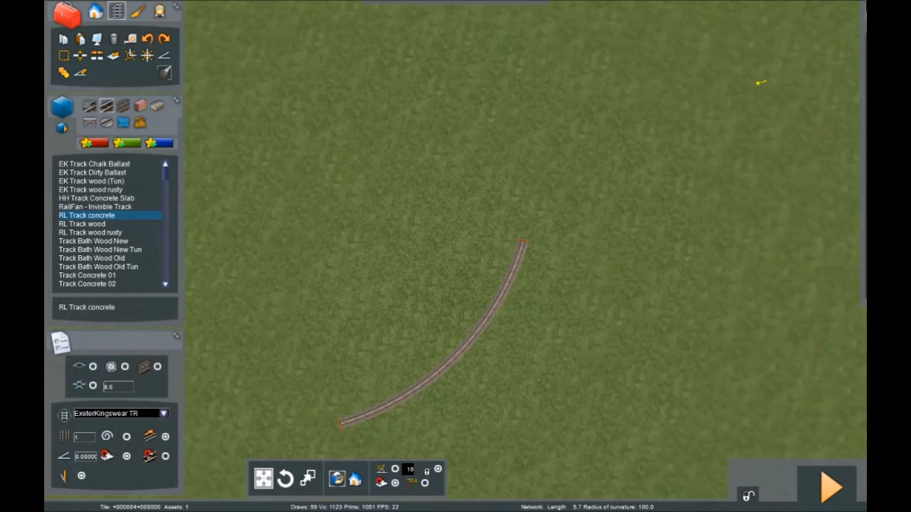
- Set the line type of RL Track concrete to Passenger and lay a curved section at about a 200 m radius
{"action": "left_click", "coordinate": [843, 123]}
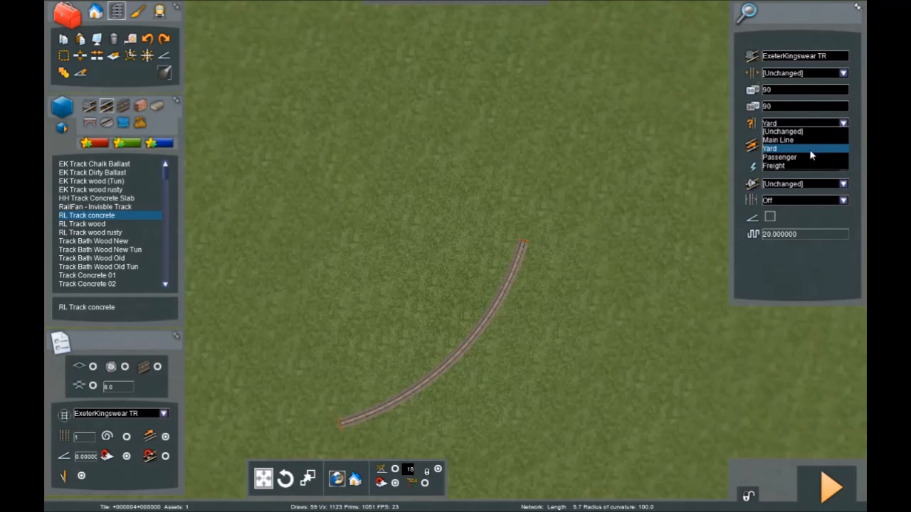
{"action": "left_click", "coordinate": [804, 157]}
{"action": "left_click", "coordinate": [403, 438]}
{"action": "left_click", "coordinate": [602, 226]}
{"action": "key", "text": "Up"}
{"action": "key", "text": "Right"}
{"action": "right_click", "coordinate": [539, 294]}
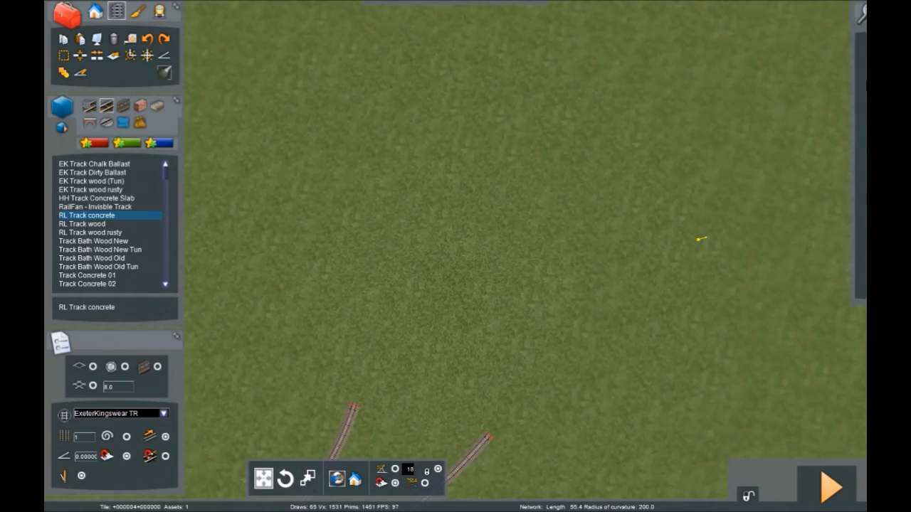
- Set the line type of RL Track concrete to Freight and lay another curved section beside the earlier ones
{"action": "mouse_move", "coordinate": [850, 106]}
{"action": "left_click", "coordinate": [844, 123]}
{"action": "left_click", "coordinate": [776, 166]}
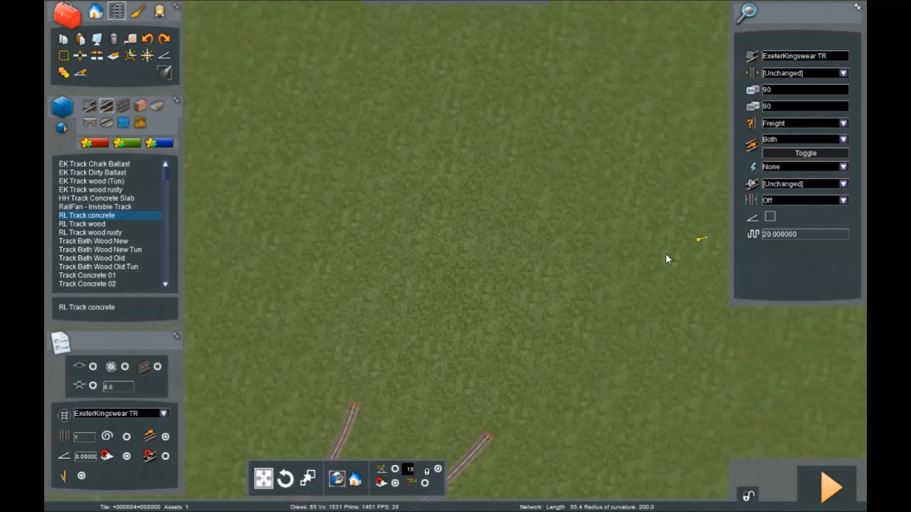
{"action": "left_click_drag", "start_coordinate": [256, 374], "coordinate": [359, 128]}
{"action": "key", "text": "Up"}
{"action": "left_click_drag", "start_coordinate": [474, 324], "coordinate": [441, 211]}
{"action": "key", "text": "Down"}
{"action": "right_click_drag", "start_coordinate": [449, 216], "coordinate": [306, 216]}
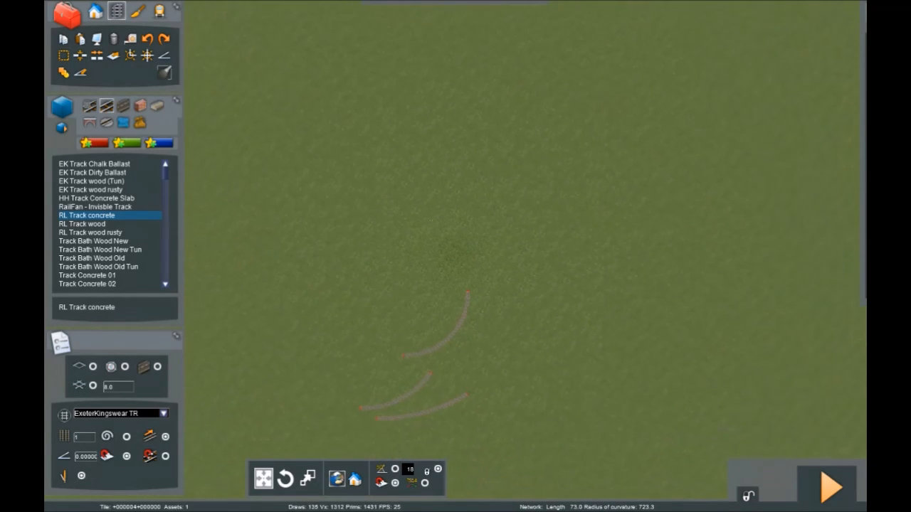
- Set the line type back to Main Line and lay one more curved section for comparison
{"action": "right_click_drag", "start_coordinate": [501, 287], "coordinate": [479, 239]}
{"action": "key", "text": "Up"}
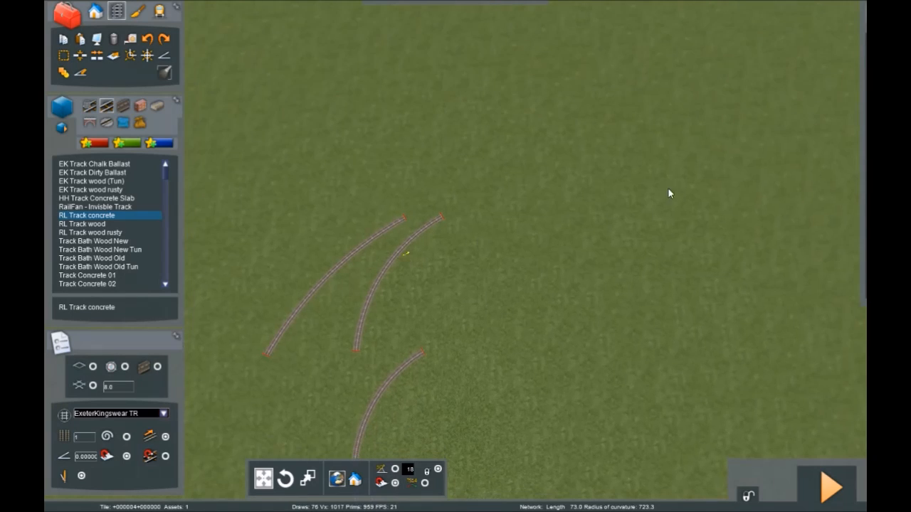
{"action": "mouse_move", "coordinate": [866, 173]}
{"action": "left_click", "coordinate": [843, 123]}
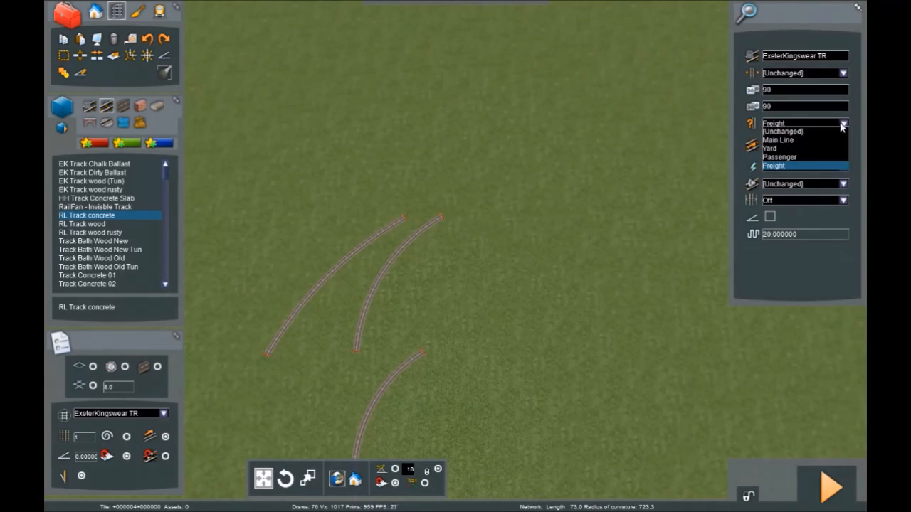
{"action": "left_click", "coordinate": [812, 140]}
{"action": "left_click", "coordinate": [549, 297]}
{"action": "right_click_drag", "start_coordinate": [549, 297], "coordinate": [549, 288]}
{"action": "right_click", "coordinate": [549, 276]}
- Delete the four curved comparison sections one after another
{"action": "left_click", "coordinate": [565, 200]}
{"action": "key", "text": "Delete"}
{"action": "left_click", "coordinate": [377, 224]}
{"action": "key", "text": "Delete"}
{"action": "left_click", "coordinate": [417, 243]}
{"action": "key", "text": "Delete"}
{"action": "left_click", "coordinate": [425, 343]}
{"action": "key", "text": "Delete"}
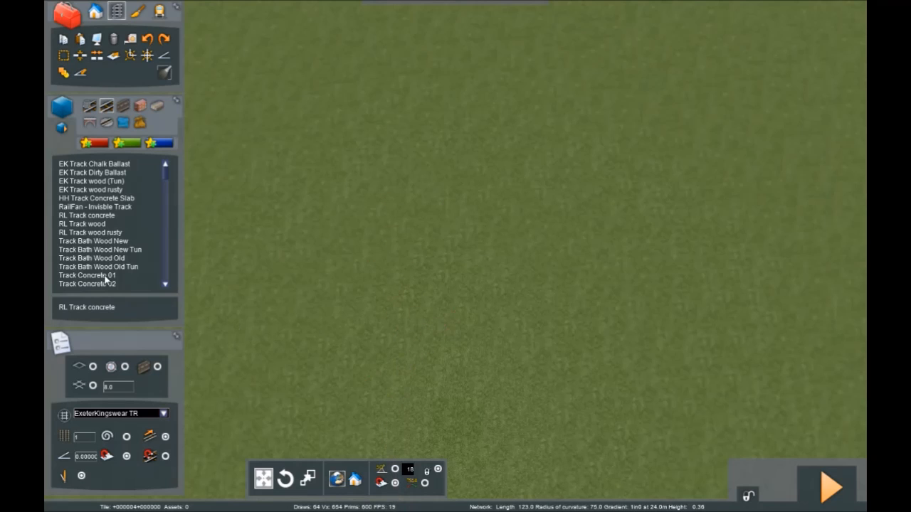
- Set the number of parallel tracks to 5 and lay a short section of RL Track concrete on the open grass
{"action": "right_click_drag", "start_coordinate": [492, 477], "coordinate": [320, 284]}
{"action": "left_click", "coordinate": [89, 215]}
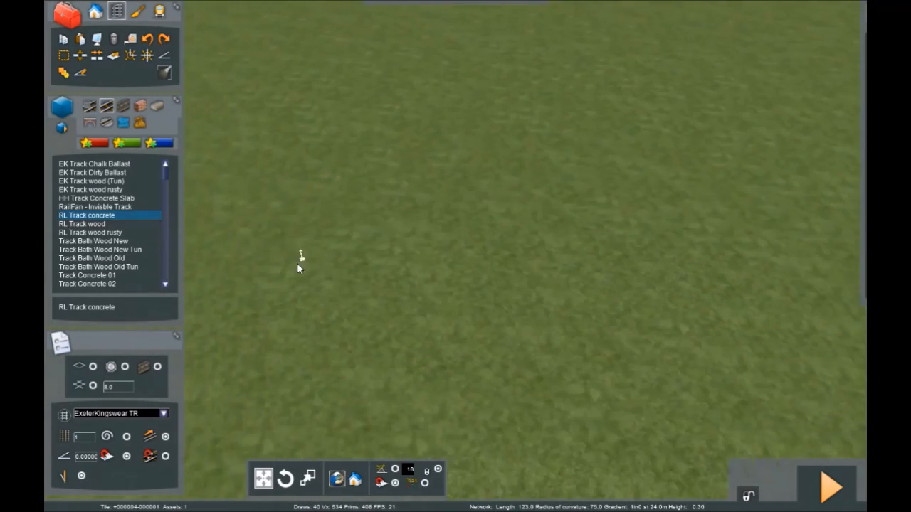
{"action": "mouse_move", "coordinate": [286, 301]}
{"action": "right_mouse_down"}
{"action": "mouse_move", "coordinate": [285, 242]}
{"action": "mouse_move", "coordinate": [278, 244]}
{"action": "mouse_move", "coordinate": [285, 301]}
{"action": "right_mouse_up"}
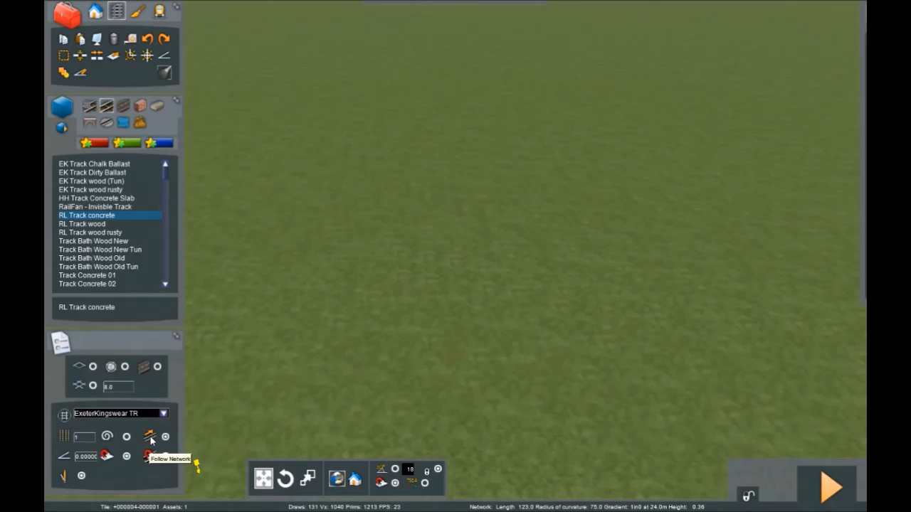
{"action": "double_click", "coordinate": [79, 434]}
{"action": "type", "text": "5"}
{"action": "left_click", "coordinate": [287, 400]}
{"action": "left_click", "coordinate": [291, 444]}
{"action": "left_click", "coordinate": [279, 397]}
{"action": "left_click", "coordinate": [294, 388]}
- Delete each of the five short parallel tracks
{"action": "left_click", "coordinate": [295, 389]}
{"action": "key", "text": "Delete"}
{"action": "left_click", "coordinate": [278, 395]}
{"action": "key", "text": "Delete"}
{"action": "left_click", "coordinate": [272, 395]}
{"action": "key", "text": "Delete"}
{"action": "left_click", "coordinate": [255, 402]}
{"action": "key", "text": "Delete"}
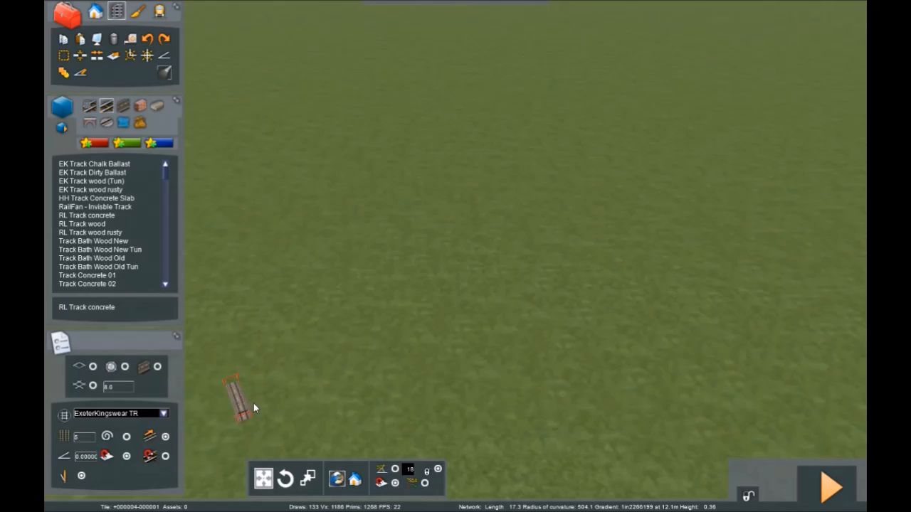
{"action": "left_click", "coordinate": [245, 405]}
{"action": "key", "text": "Delete"}
- Set the number of parallel tracks to 2 and lay a long straight double track of RL Track concrete
{"action": "left_click_drag", "start_coordinate": [91, 438], "coordinate": [61, 439]}
{"action": "type", "text": "2"}
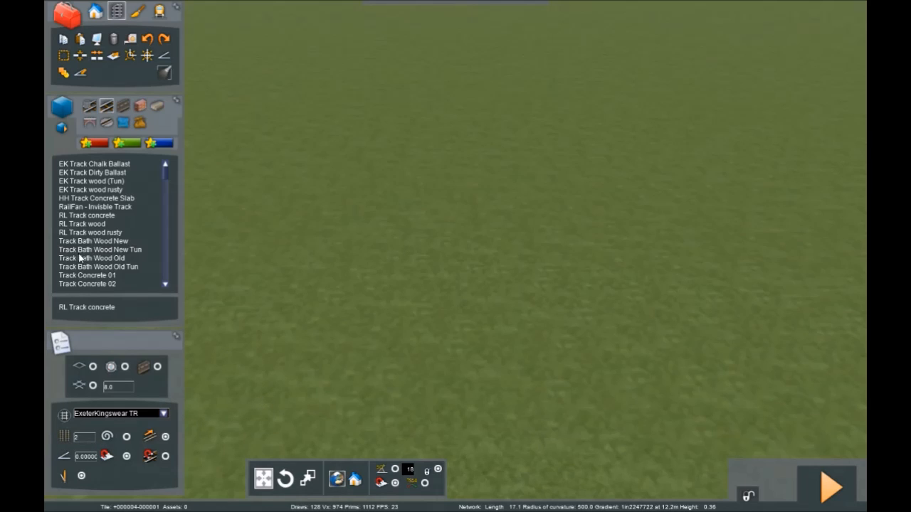
{"action": "left_click", "coordinate": [104, 216]}
{"action": "left_click", "coordinate": [380, 383]}
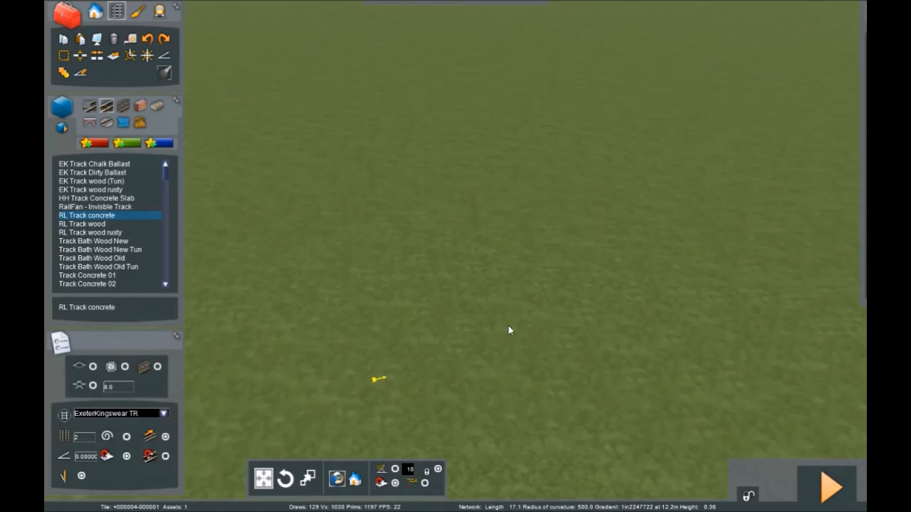
{"action": "left_click", "coordinate": [619, 447]}
{"action": "right_click_drag", "start_coordinate": [415, 189], "coordinate": [523, 244]}
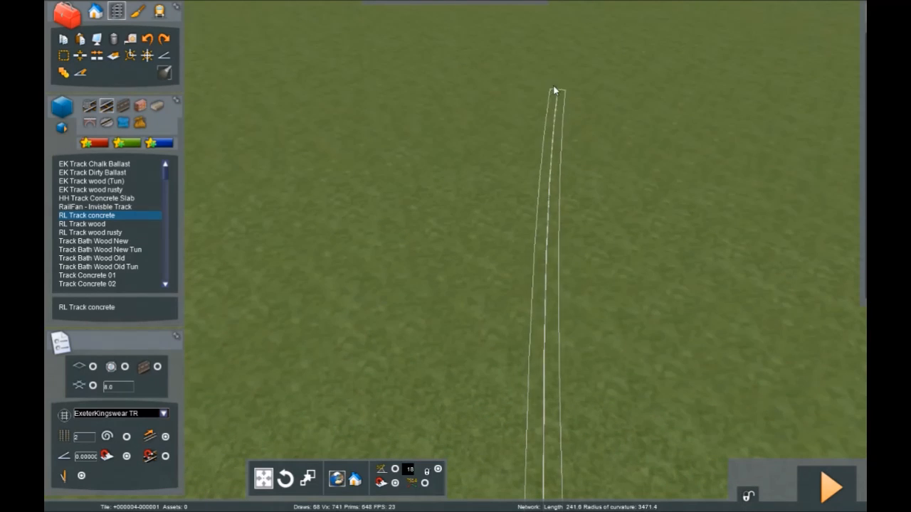
{"action": "scroll", "coordinate": [541, 85], "scroll_direction": "down", "scroll_amount": 3}
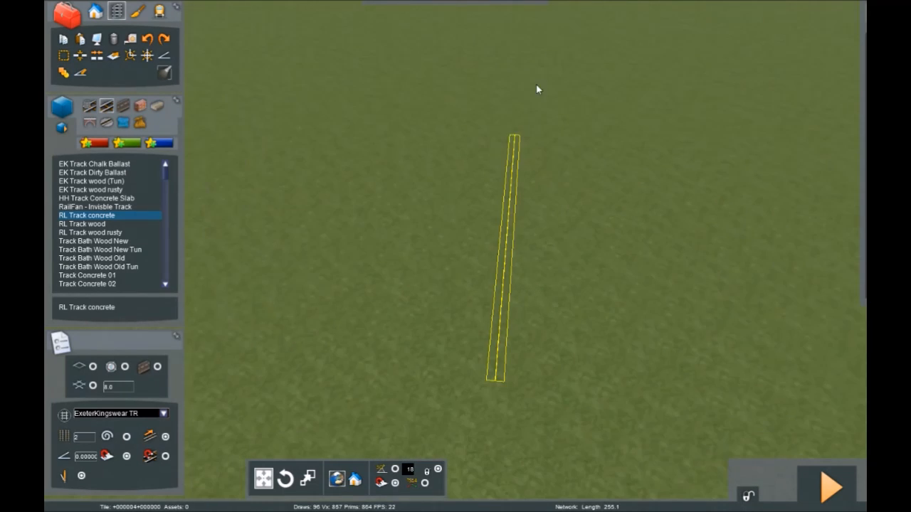
{"action": "left_click", "coordinate": [509, 172]}
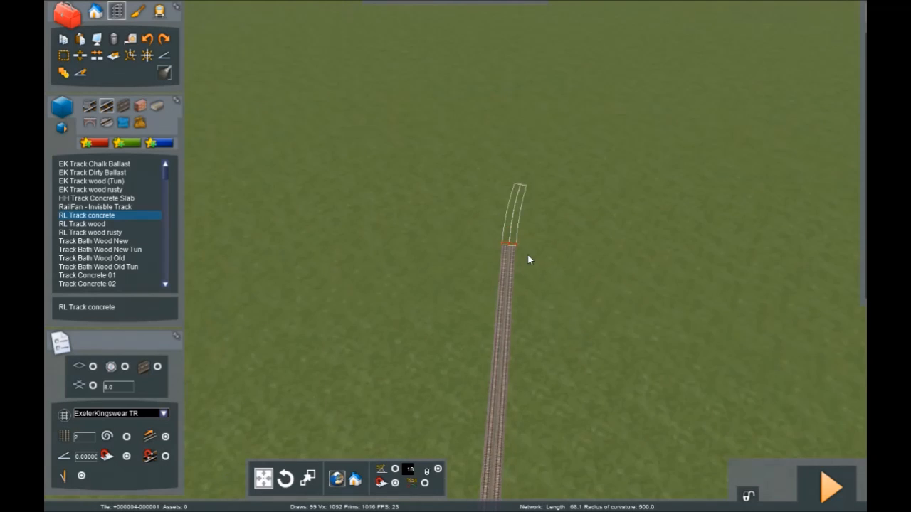
- Extend the double track from its end with a further straight section about 101 m long
{"action": "scroll", "coordinate": [537, 271], "scroll_direction": "up", "scroll_amount": 4}
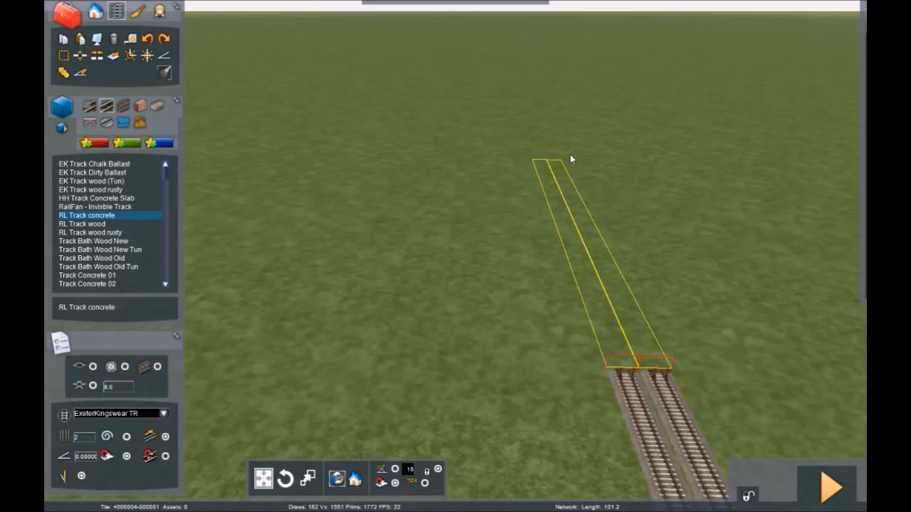
{"action": "left_click", "coordinate": [568, 160]}
{"action": "right_click", "coordinate": [499, 285]}
- Lay a short piece of EK Platform Inv 3m on the grass beside the start of the double track
{"action": "right_click_drag", "start_coordinate": [420, 317], "coordinate": [398, 267]}
{"action": "key", "text": "Up"}
{"action": "key", "text": "Up"}
{"action": "key", "text": "Down"}
{"action": "key", "text": "Up"}
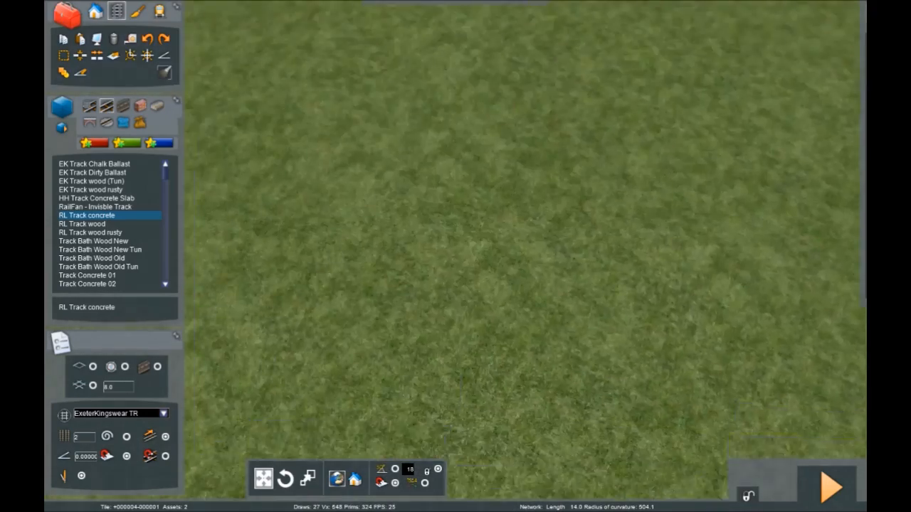
{"action": "key", "text": "Up"}
{"action": "key", "text": "Right"}
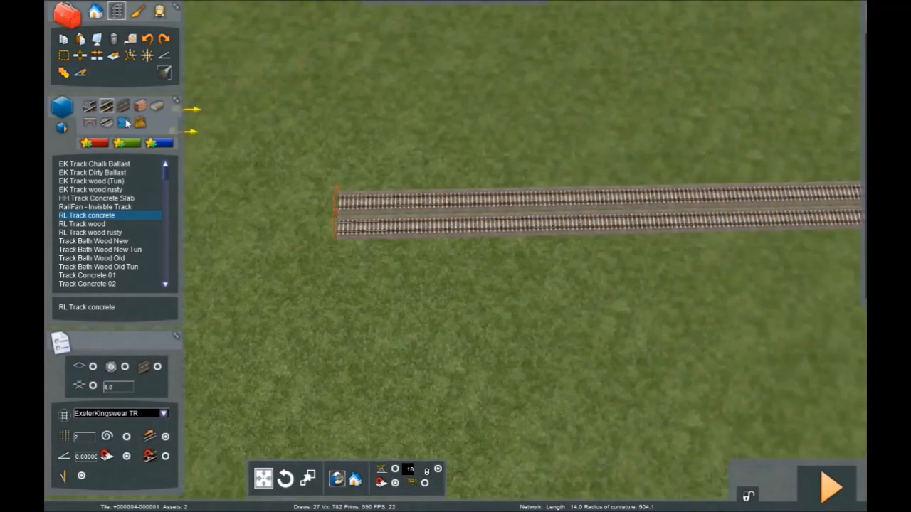
{"action": "left_click", "coordinate": [156, 108]}
{"action": "left_click", "coordinate": [92, 173]}
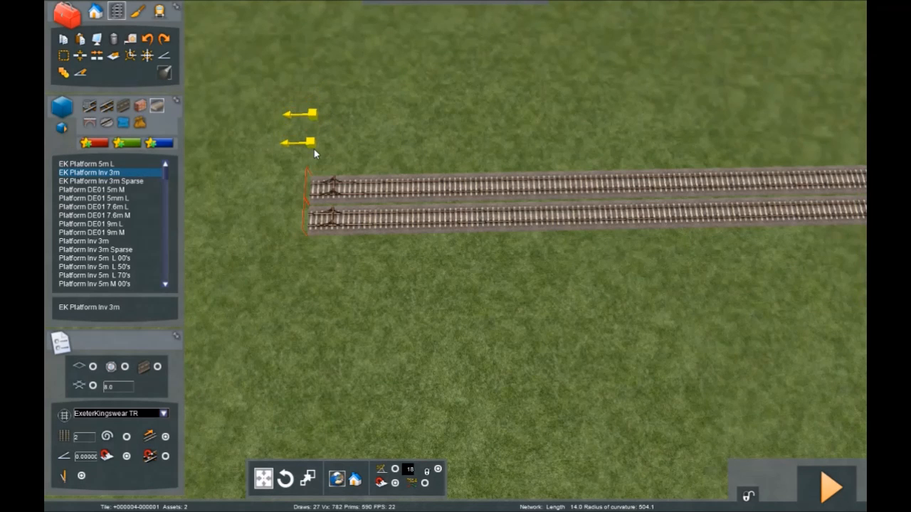
{"action": "left_click", "coordinate": [375, 140]}
{"action": "key", "text": "Left"}
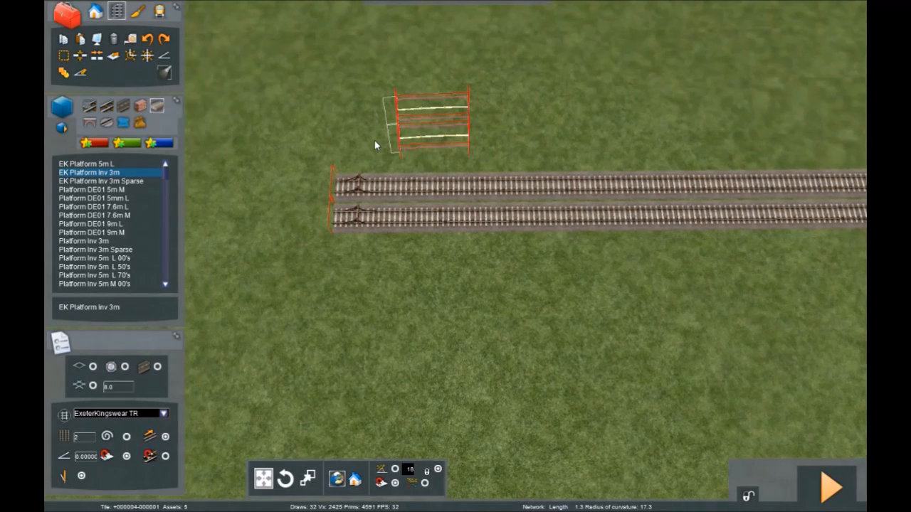
{"action": "right_click", "coordinate": [370, 141]}
- Delete the two short platform pieces beside the double track
{"action": "left_click", "coordinate": [434, 137]}
{"action": "key", "text": "Delete"}
{"action": "left_click", "coordinate": [450, 106]}
{"action": "key", "text": "Delete"}
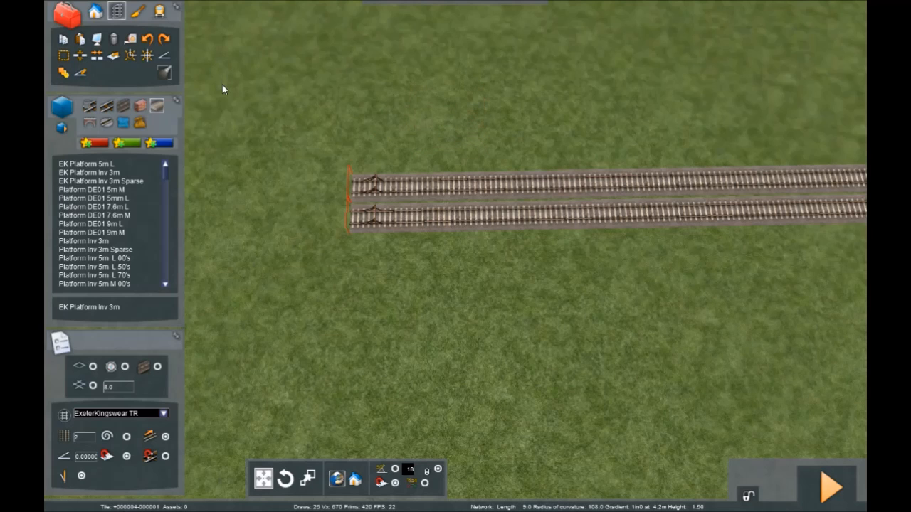
- Try selecting each of the two tracks, including a stretch of one track up to the joint
{"action": "scroll", "coordinate": [122, 232], "scroll_direction": "down", "scroll_amount": 8}
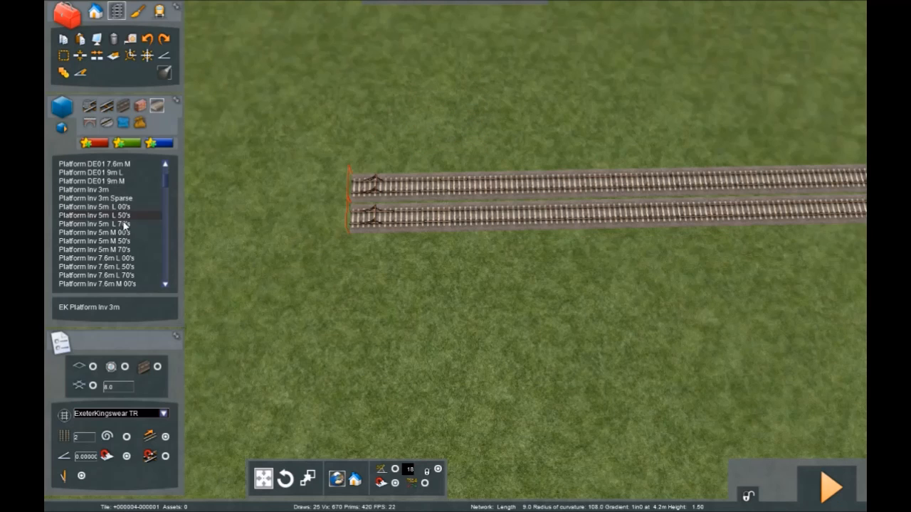
{"action": "scroll", "coordinate": [145, 181], "scroll_direction": "up", "scroll_amount": 8}
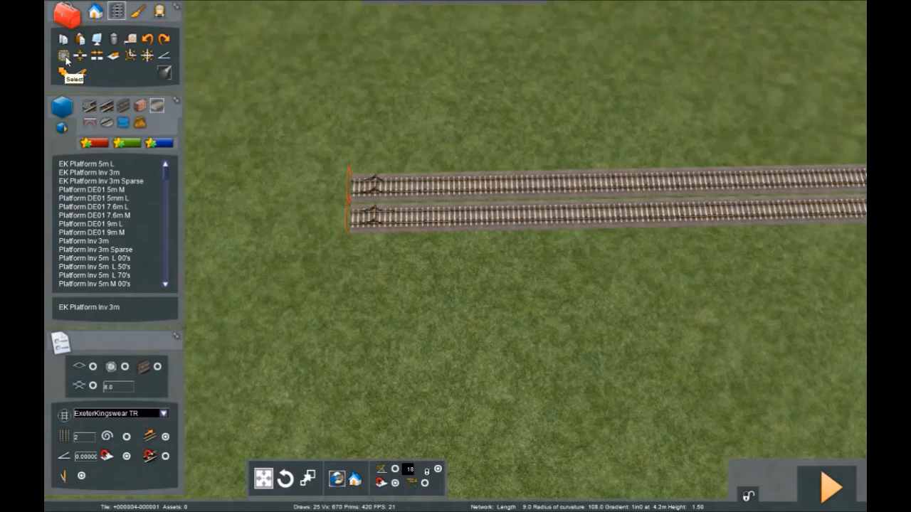
{"action": "left_click", "coordinate": [65, 59]}
{"action": "left_click", "coordinate": [401, 204]}
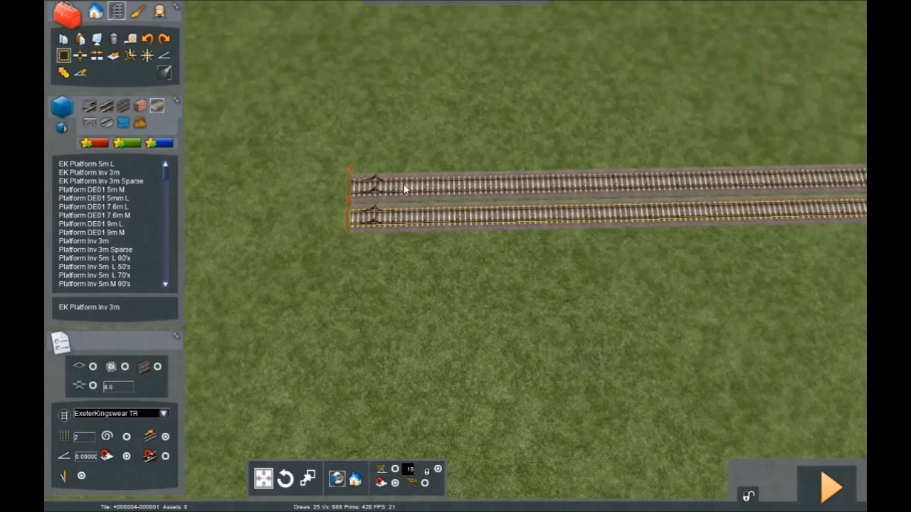
{"action": "left_click", "coordinate": [406, 183]}
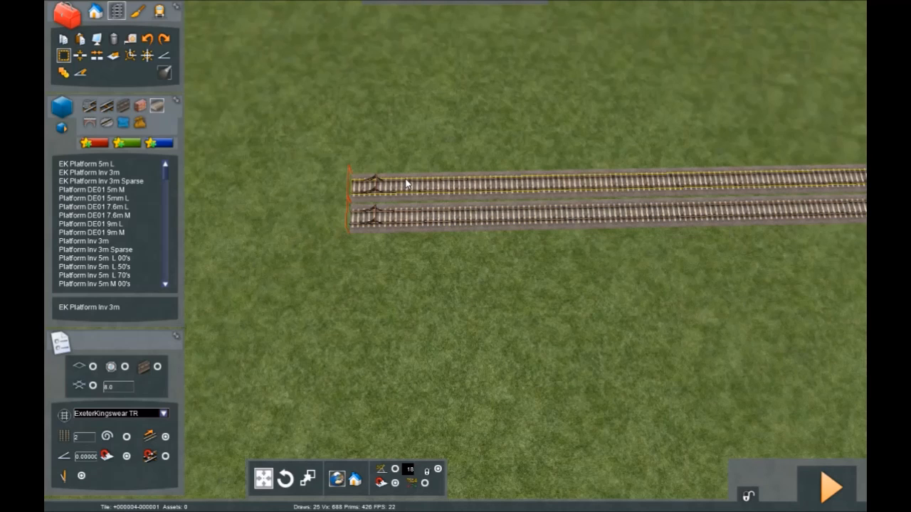
{"action": "left_click_drag", "start_coordinate": [406, 183], "coordinate": [597, 151], "text": "shift"}
{"action": "right_click_drag", "start_coordinate": [597, 152], "coordinate": [583, 142]}
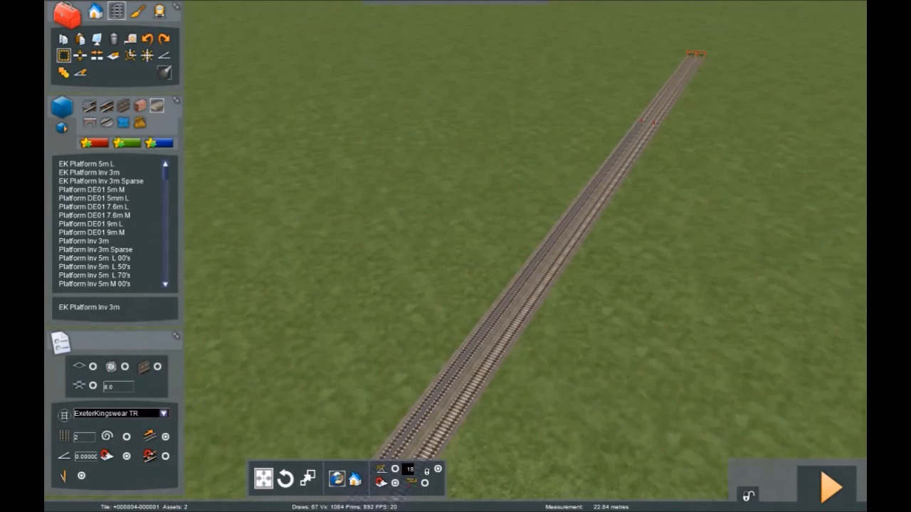
{"action": "left_click_drag", "start_coordinate": [580, 179], "coordinate": [642, 121], "text": "shift"}
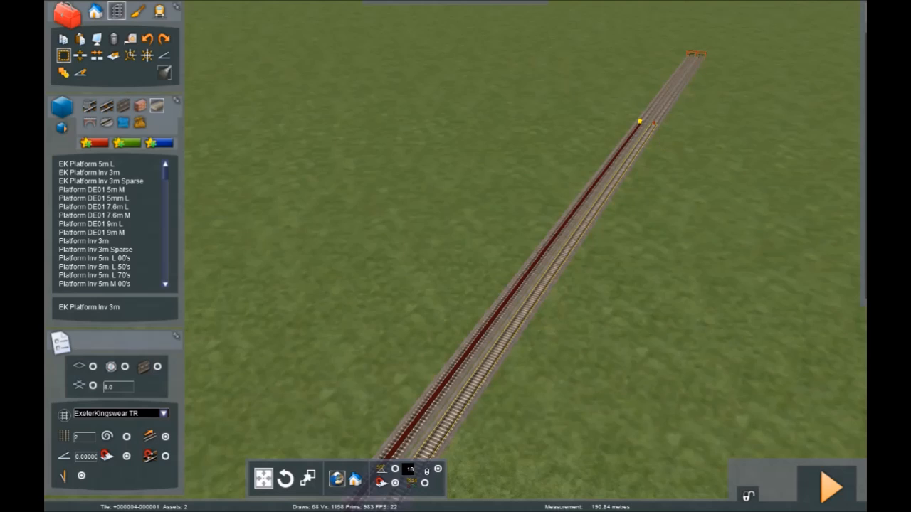
{"action": "left_click", "coordinate": [658, 130]}
- Select a stretch about 191 m long on one track, from the joint to just short of its end
{"action": "left_click", "coordinate": [62, 56]}
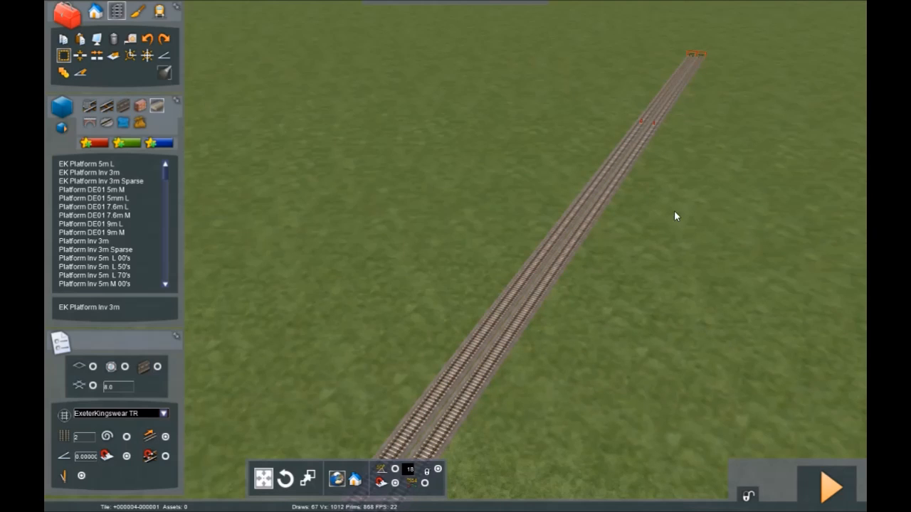
{"action": "left_click", "coordinate": [654, 126]}
{"action": "mouse_move", "coordinate": [632, 172]}
{"action": "right_mouse_down"}
{"action": "mouse_move", "coordinate": [563, 212]}
{"action": "mouse_move", "coordinate": [363, 282]}
{"action": "right_mouse_up"}
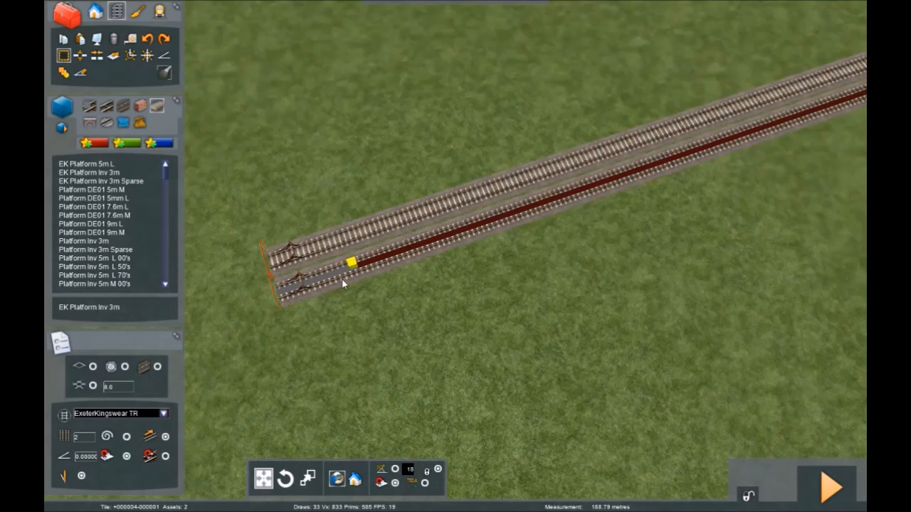
{"action": "left_click", "coordinate": [336, 278]}
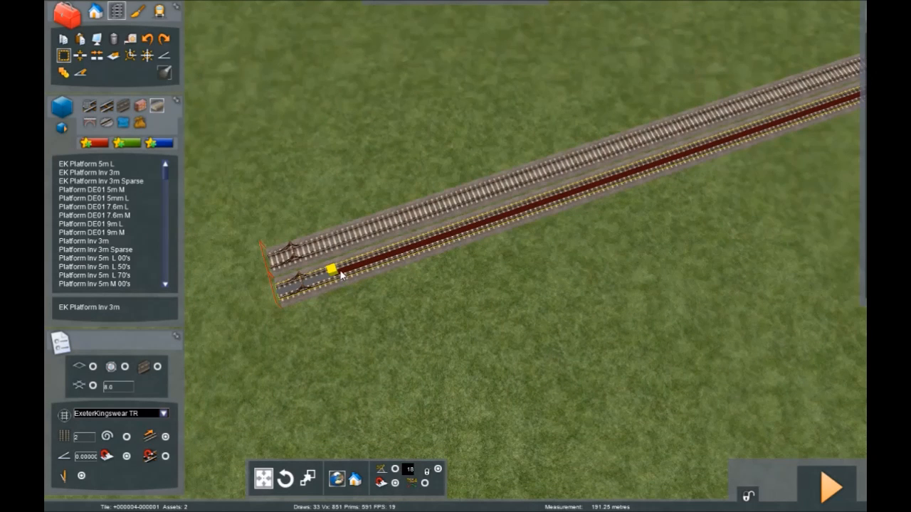
- Start offset placement along the selected stretch and set the offset distance to 4.5
{"action": "left_click", "coordinate": [114, 57]}
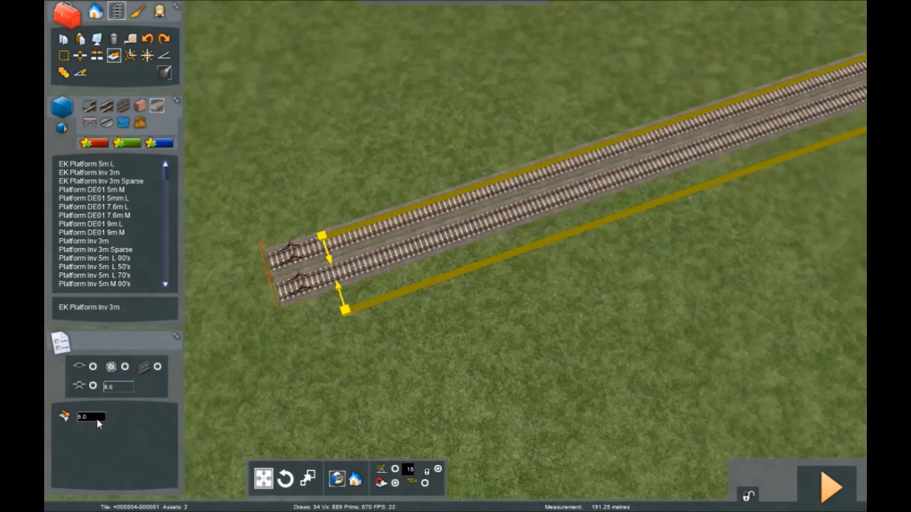
{"action": "left_click_drag", "start_coordinate": [95, 420], "coordinate": [65, 419]}
{"action": "type", "text": "4.5"}
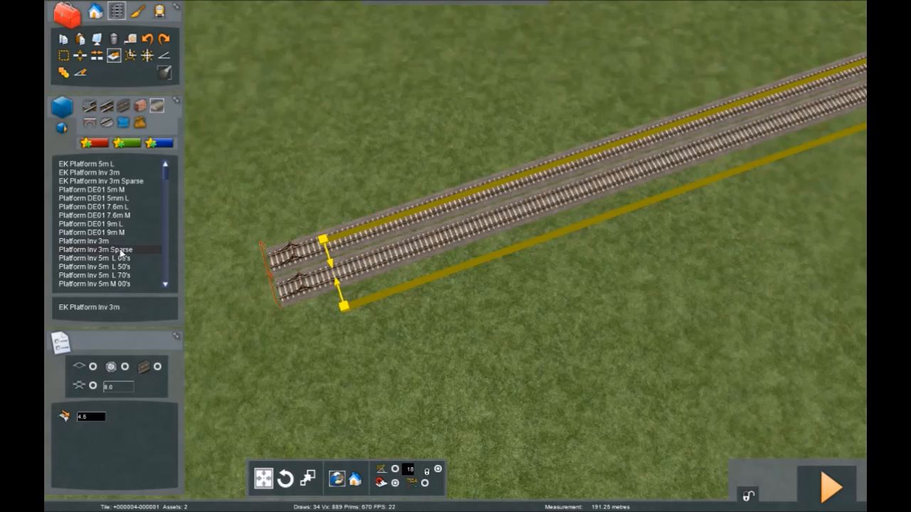
- Choose Platform UK01 5m L as the platform to place along the selected track
{"action": "scroll", "coordinate": [125, 260], "scroll_direction": "down", "scroll_amount": 4}
{"action": "scroll", "coordinate": [125, 259], "scroll_direction": "down", "scroll_amount": 7}
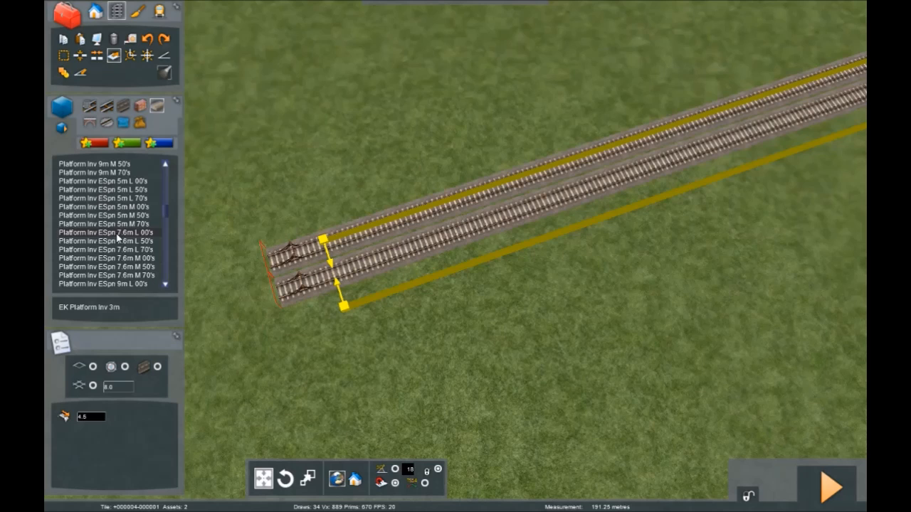
{"action": "scroll", "coordinate": [116, 240], "scroll_direction": "down", "scroll_amount": 4}
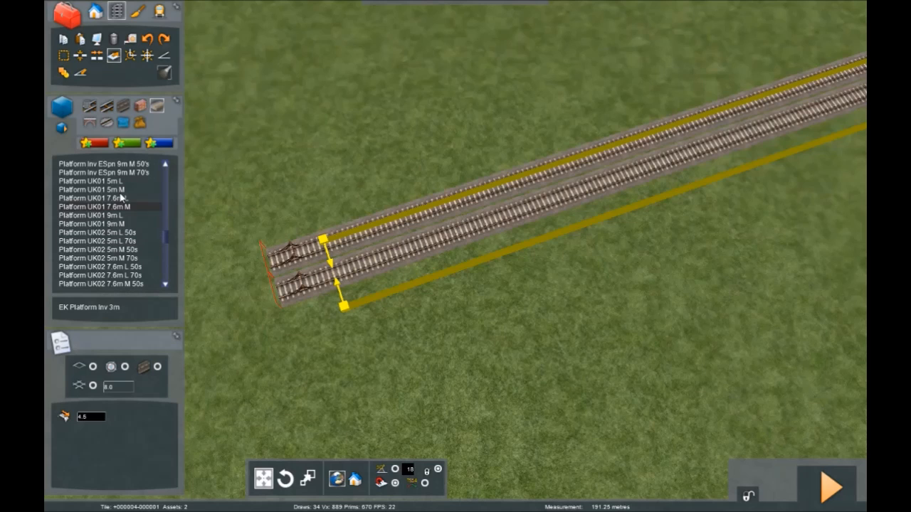
{"action": "left_click", "coordinate": [122, 190]}
{"action": "left_click", "coordinate": [120, 182]}
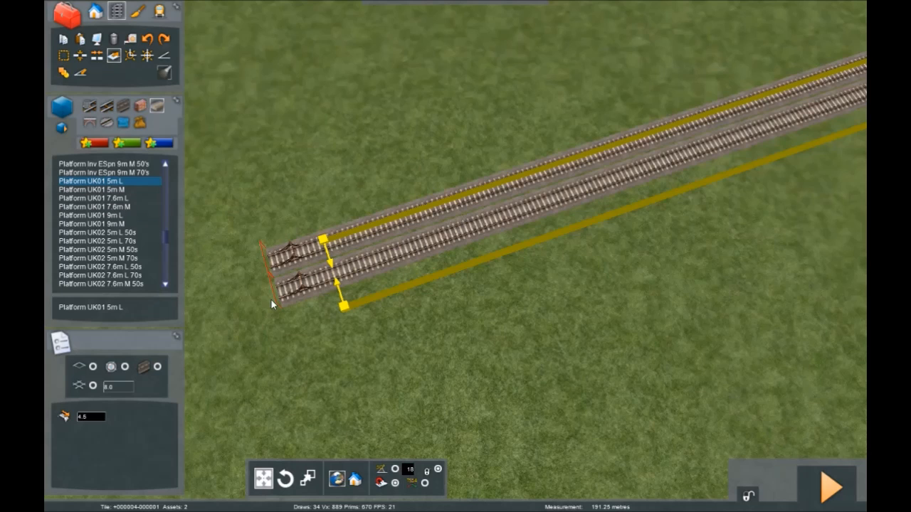
- Place the chosen Platform UK01 5m L along the offset line and check both ends of it
{"action": "left_click", "coordinate": [345, 302]}
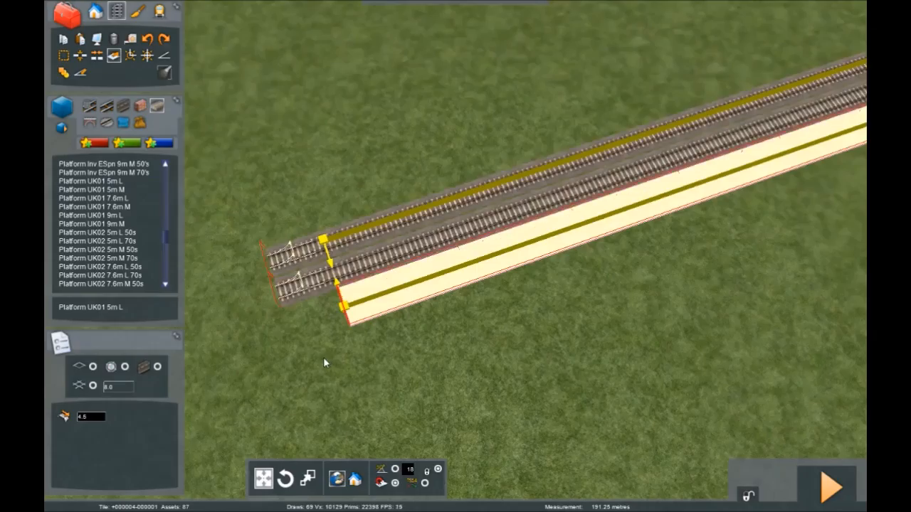
{"action": "scroll", "coordinate": [320, 358], "scroll_direction": "up", "scroll_amount": 2}
{"action": "scroll", "coordinate": [305, 372], "scroll_direction": "up", "scroll_amount": 2}
{"action": "right_click_drag", "start_coordinate": [307, 373], "coordinate": [459, 334]}
{"action": "scroll", "coordinate": [459, 335], "scroll_direction": "up", "scroll_amount": 2}
{"action": "scroll", "coordinate": [455, 256], "scroll_direction": "down", "scroll_amount": 8}
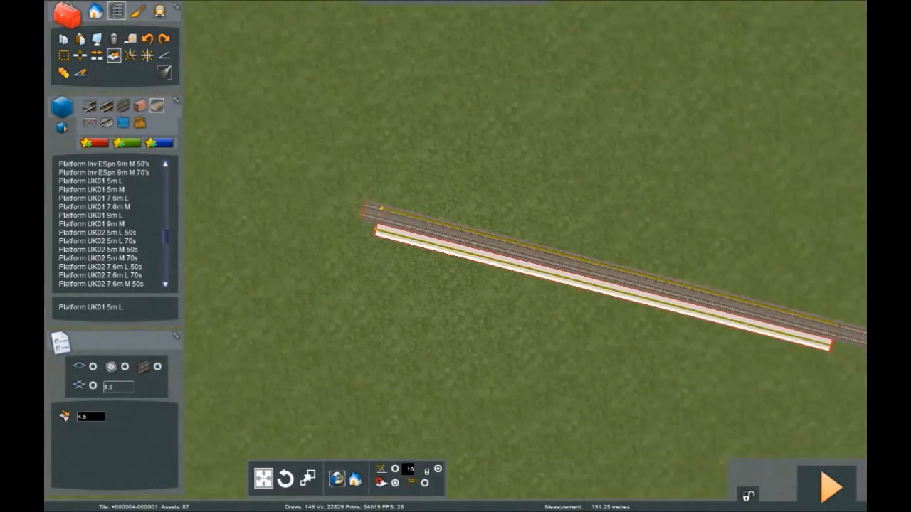
{"action": "scroll", "coordinate": [456, 256], "scroll_direction": "up", "scroll_amount": 5}
{"action": "right_click_drag", "start_coordinate": [456, 256], "coordinate": [370, 246]}
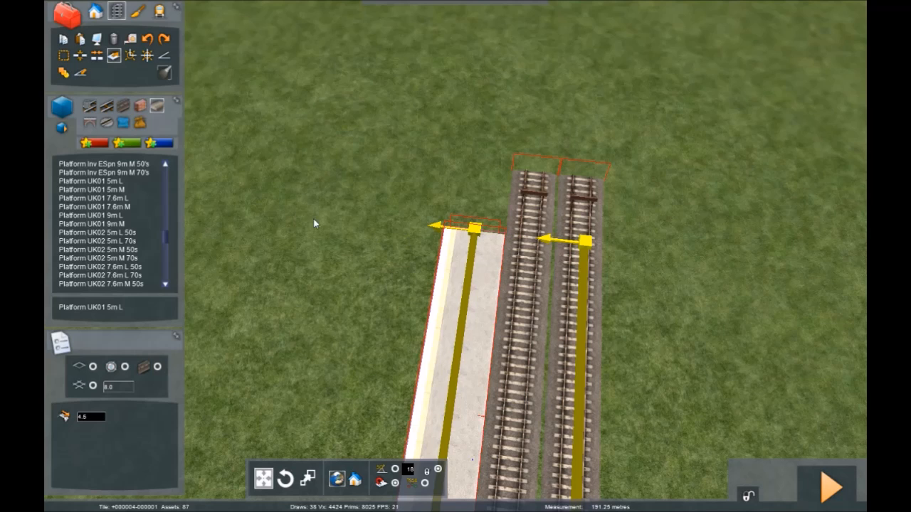
- Replace the platform with Platform UK01 5m M, then with Platform UK01 5m L so its edge faces the track
{"action": "left_click", "coordinate": [120, 182]}
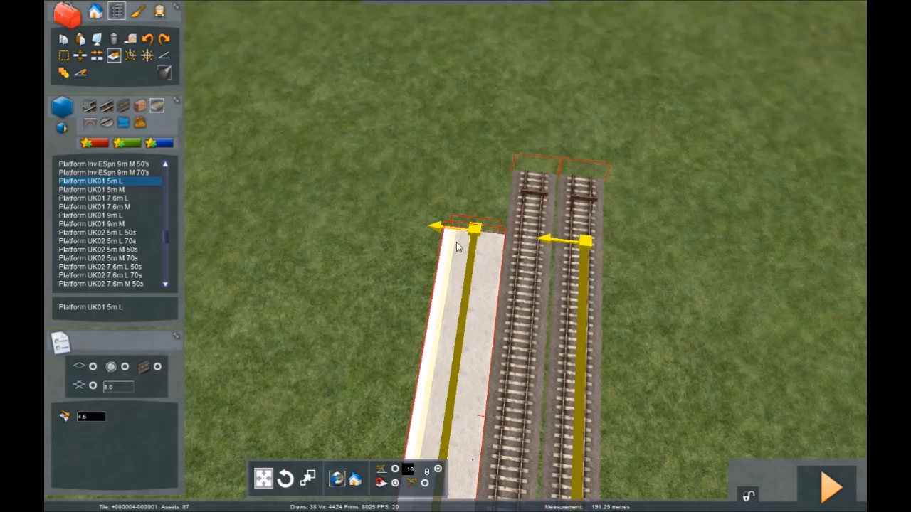
{"action": "left_click", "coordinate": [111, 198]}
{"action": "left_click", "coordinate": [106, 189]}
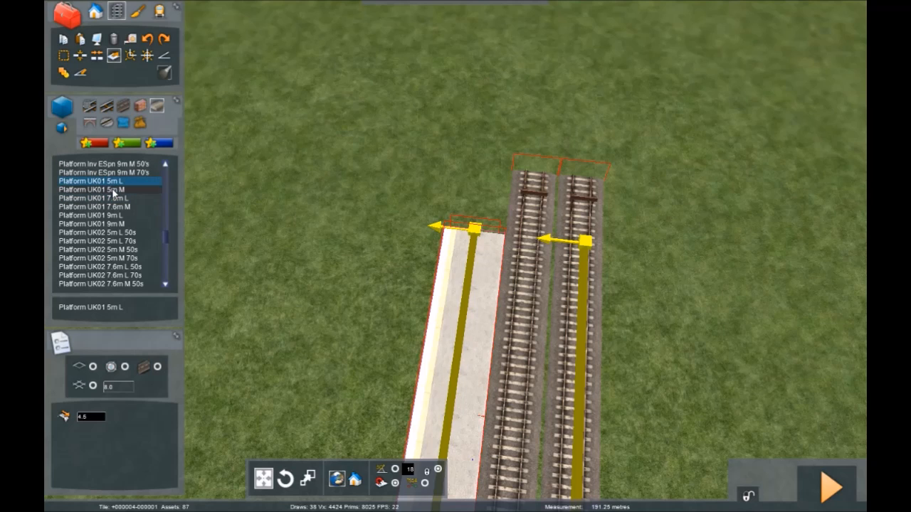
{"action": "left_click", "coordinate": [476, 233]}
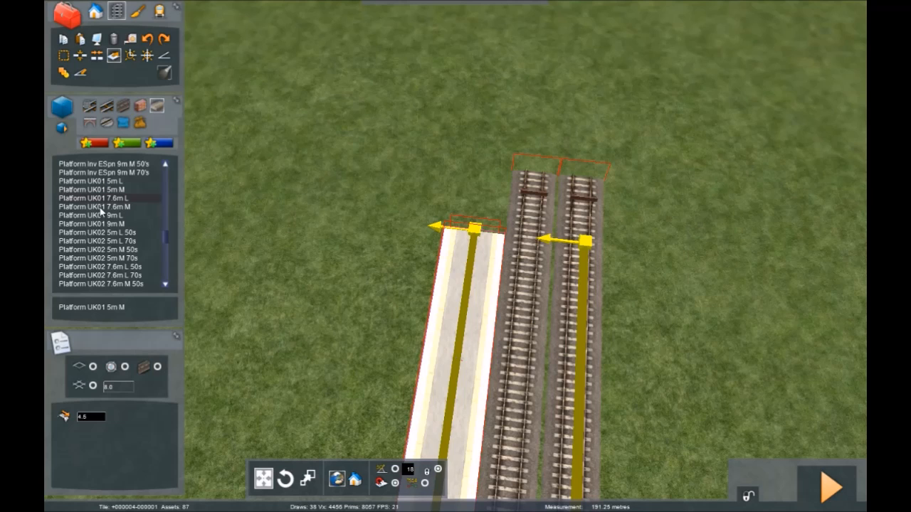
{"action": "left_click", "coordinate": [106, 181]}
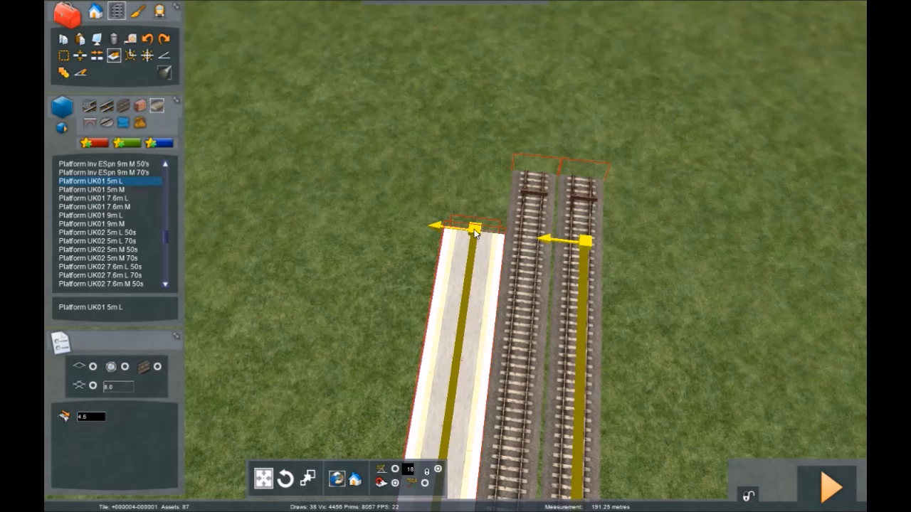
{"action": "left_click", "coordinate": [480, 215]}
{"action": "right_click_drag", "start_coordinate": [511, 123], "coordinate": [399, 164]}
{"action": "scroll", "coordinate": [377, 221], "scroll_direction": "down", "scroll_amount": 3}
{"action": "right_click_drag", "start_coordinate": [356, 213], "coordinate": [398, 229]}
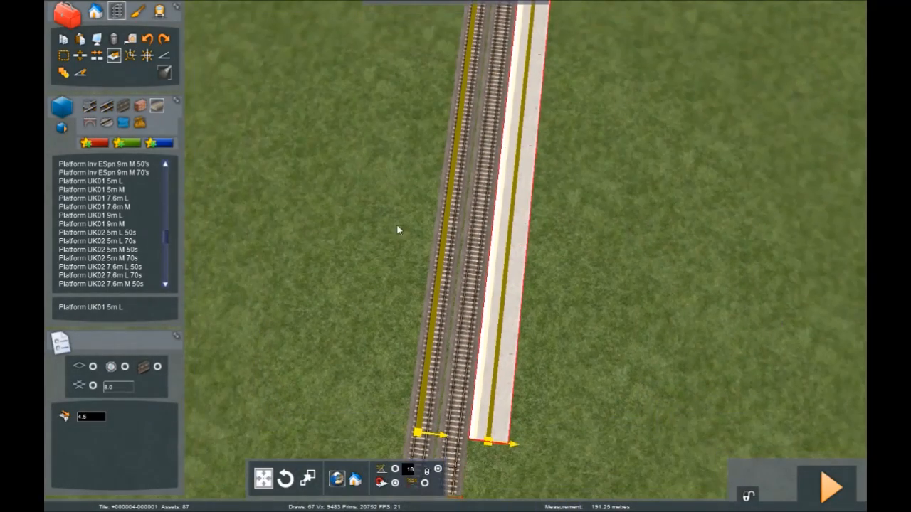
- Set the offset distance to 7.1 and replace the platform with Platform UK02 7.6m L 50s
{"action": "type", "text": "7.1"}
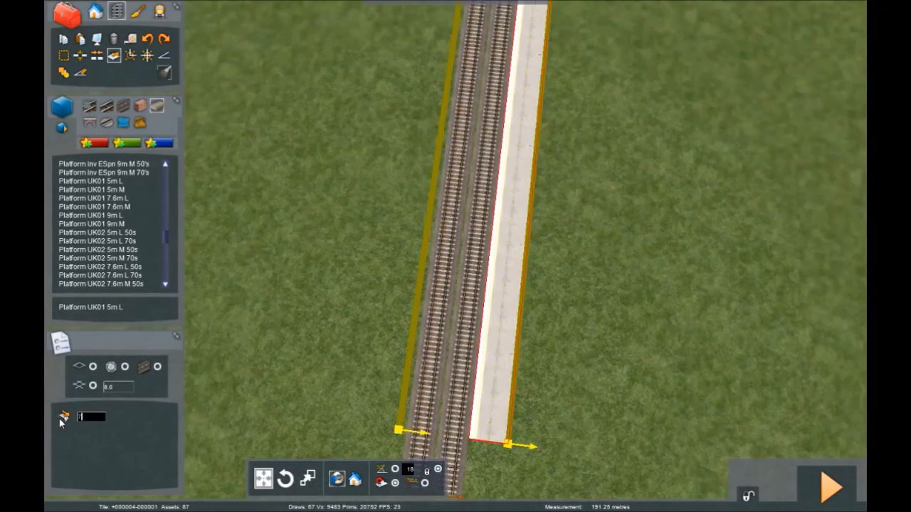
{"action": "left_click", "coordinate": [114, 267]}
{"action": "left_click", "coordinate": [510, 449]}
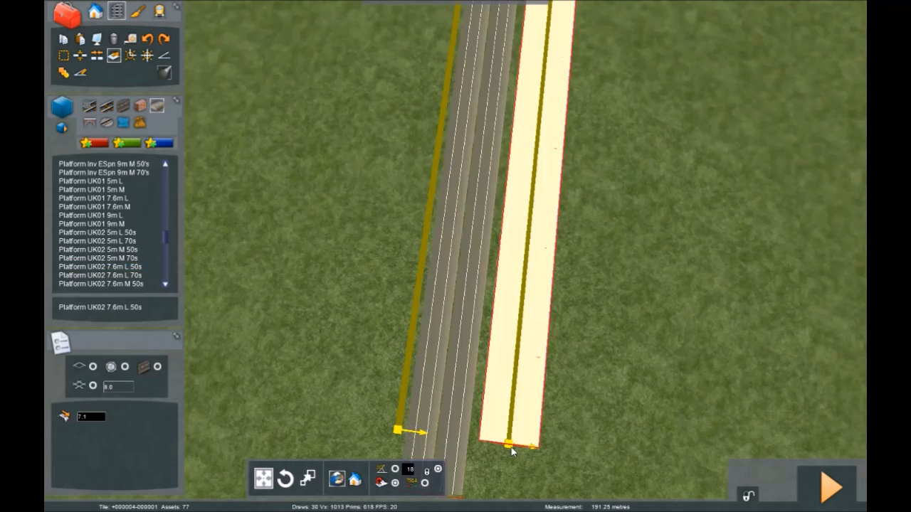
{"action": "right_click_drag", "start_coordinate": [576, 377], "coordinate": [598, 378]}
{"action": "key", "text": "Up"}
{"action": "key", "text": "Right"}
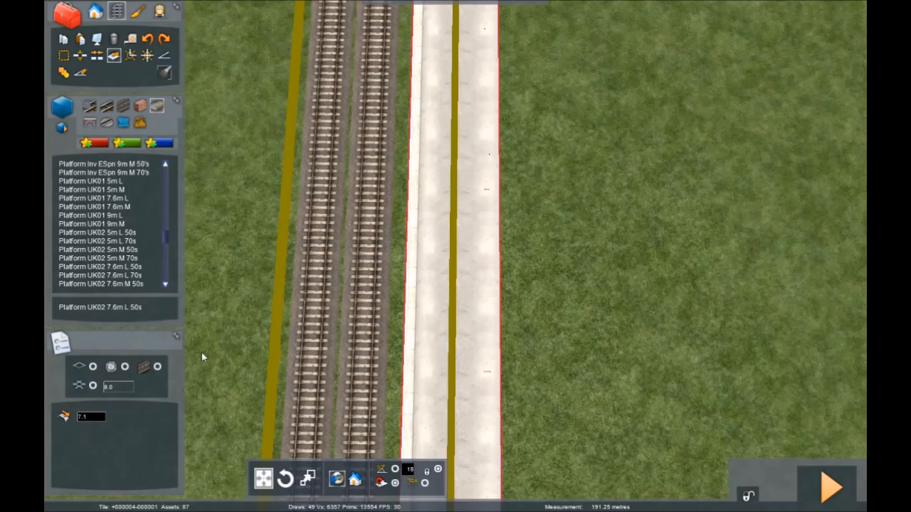
- Set the offset distance to 5 and try Platform UK02 7.6m L 50s along the new offset line
{"action": "key", "text": "Left"}
{"action": "left_click_drag", "start_coordinate": [98, 420], "coordinate": [65, 417]}
{"action": "type", "text": "8"}
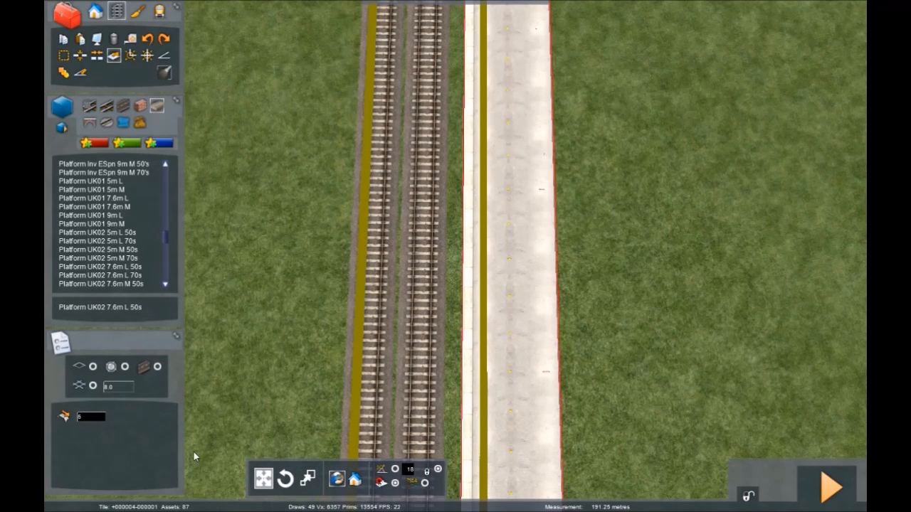
{"action": "left_click", "coordinate": [132, 266]}
{"action": "key", "text": "Down"}
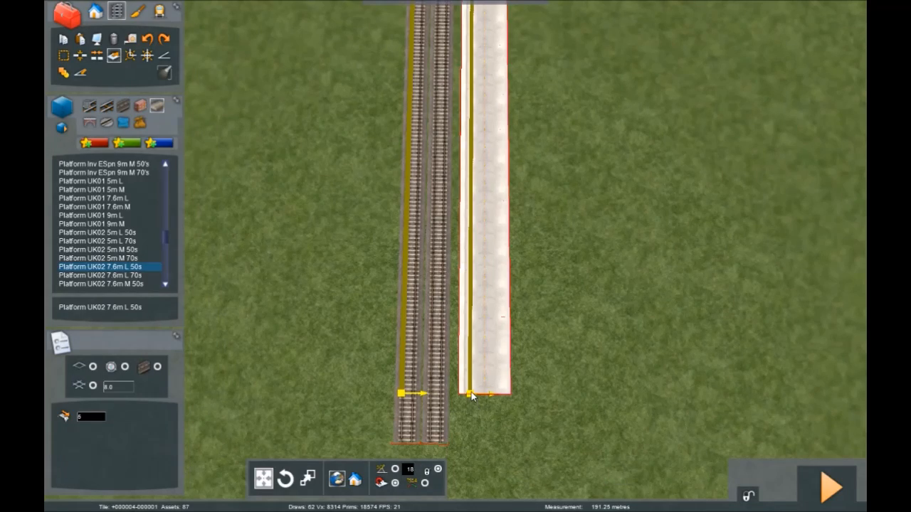
{"action": "right_click_drag", "start_coordinate": [470, 408], "coordinate": [441, 404]}
{"action": "key", "text": "Right"}
{"action": "key", "text": "Up"}
{"action": "scroll", "coordinate": [441, 403], "scroll_direction": "up", "scroll_amount": 2}
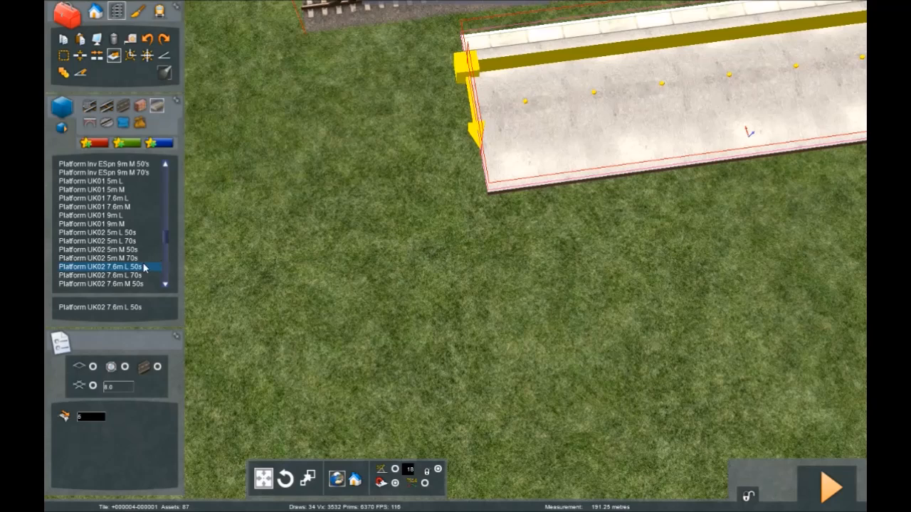
- Replace the platform with Platform UK02 7.6m L 70s at the current offset and inspect its edge beside the track
{"action": "left_click", "coordinate": [137, 276]}
{"action": "right_click_drag", "start_coordinate": [451, 84], "coordinate": [383, 152]}
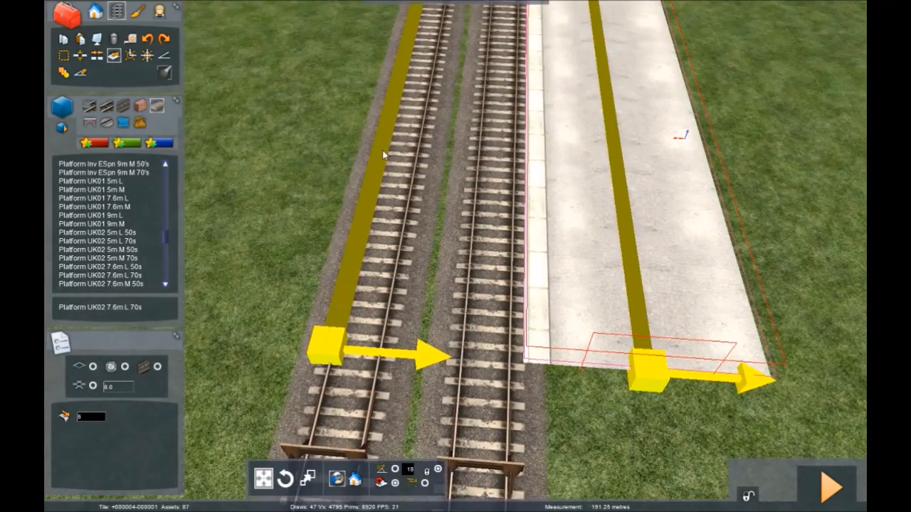
{"action": "key", "text": "Right"}
{"action": "right_click_drag", "start_coordinate": [313, 434], "coordinate": [346, 433]}
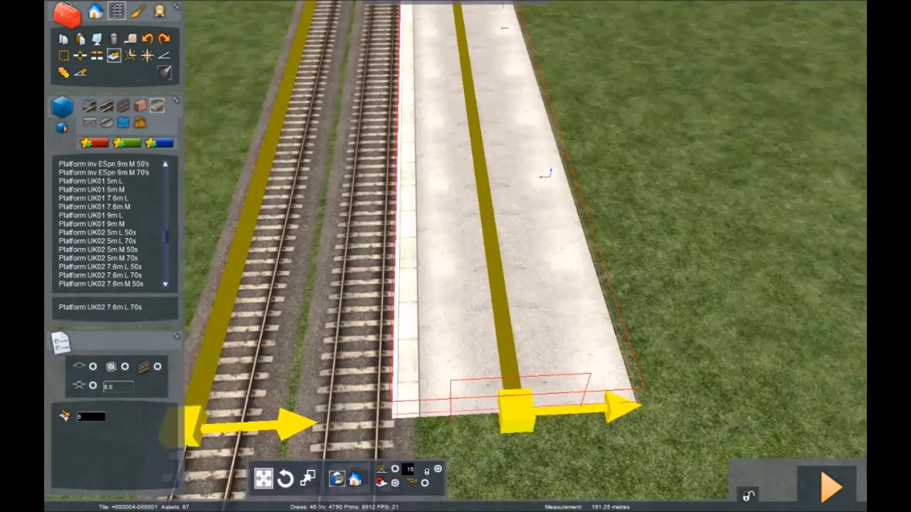
{"action": "scroll", "coordinate": [345, 433], "scroll_direction": "down", "scroll_amount": 8}
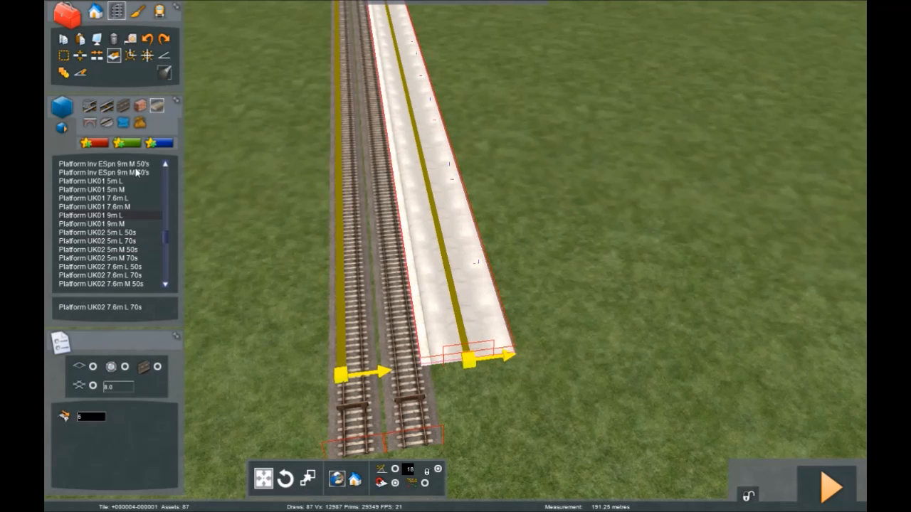
- Set the offset distance to 4.5 and place WH Platform_5m L beside the tracks instead of the existing platform
{"action": "scroll", "coordinate": [136, 253], "scroll_direction": "down", "scroll_amount": 5}
{"action": "right_click_drag", "start_coordinate": [234, 324], "coordinate": [226, 299]}
{"action": "right_click_drag", "start_coordinate": [371, 151], "coordinate": [367, 140]}
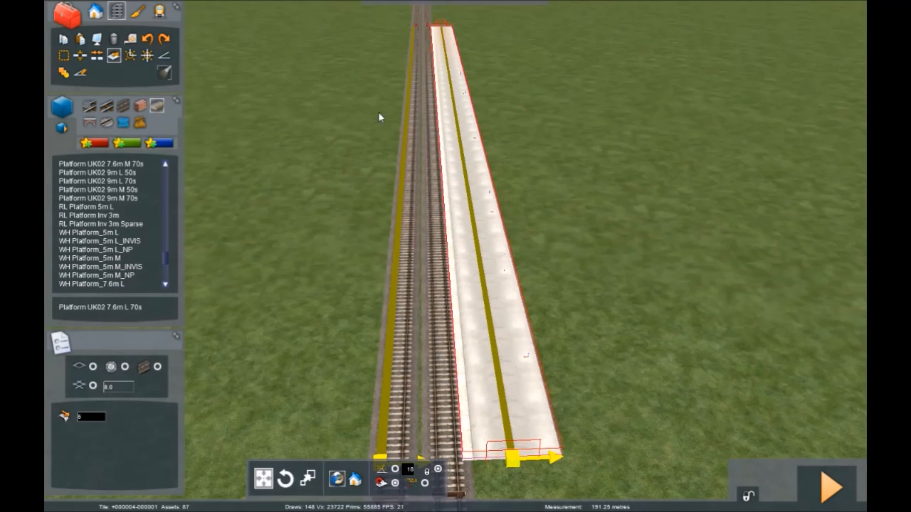
{"action": "scroll", "coordinate": [123, 305], "scroll_direction": "down", "scroll_amount": 4}
{"action": "scroll", "coordinate": [128, 257], "scroll_direction": "up", "scroll_amount": 5}
{"action": "scroll", "coordinate": [123, 252], "scroll_direction": "down", "scroll_amount": 1}
{"action": "left_click", "coordinate": [113, 242]}
{"action": "left_click", "coordinate": [93, 418]}
{"action": "type", "text": "4.5"}
{"action": "left_click", "coordinate": [476, 459]}
- Select a stretch about 189 m long on the other track and place WH Platform_5m L along its outer side
{"action": "left_click", "coordinate": [64, 56]}
{"action": "left_click", "coordinate": [449, 309]}
{"action": "left_click", "coordinate": [114, 56]}
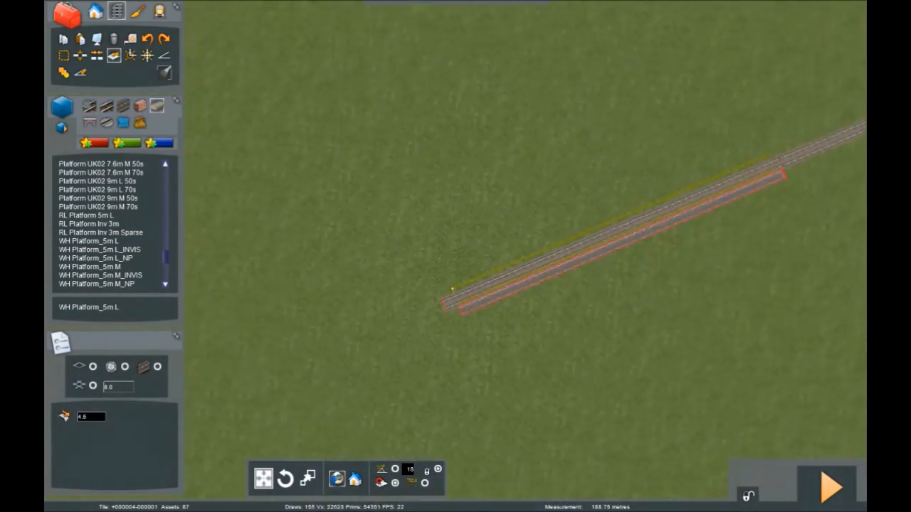
{"action": "scroll", "coordinate": [453, 281], "scroll_direction": "up", "scroll_amount": 10}
{"action": "left_click", "coordinate": [381, 109]}
{"action": "left_click", "coordinate": [124, 244]}
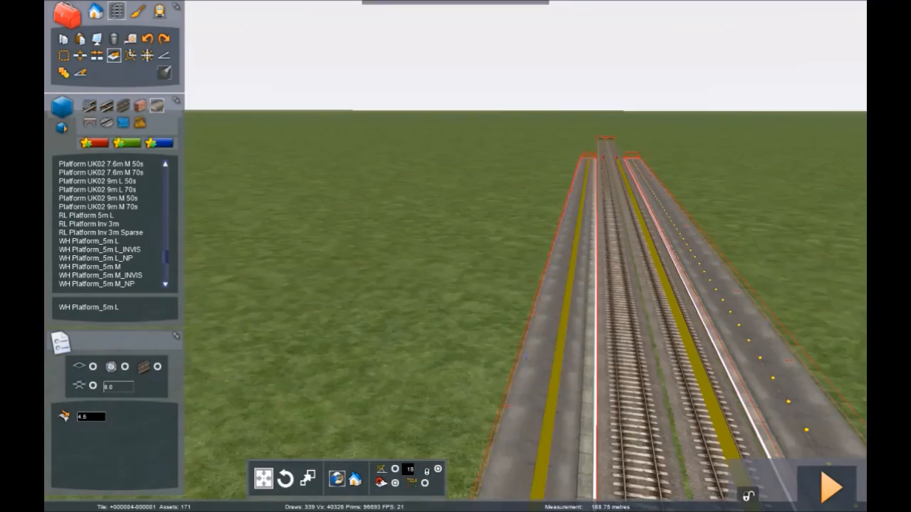
- Examine both platforms along the tracks, including the platform edge close to the rails
{"action": "key", "text": "Up"}
{"action": "right_click_drag", "start_coordinate": [416, 274], "coordinate": [437, 233]}
{"action": "scroll", "coordinate": [433, 285], "scroll_direction": "down", "scroll_amount": 8}
{"action": "scroll", "coordinate": [433, 285], "scroll_direction": "up", "scroll_amount": 10}
{"action": "scroll", "coordinate": [433, 284], "scroll_direction": "up", "scroll_amount": 5}
{"action": "key", "text": "Left"}
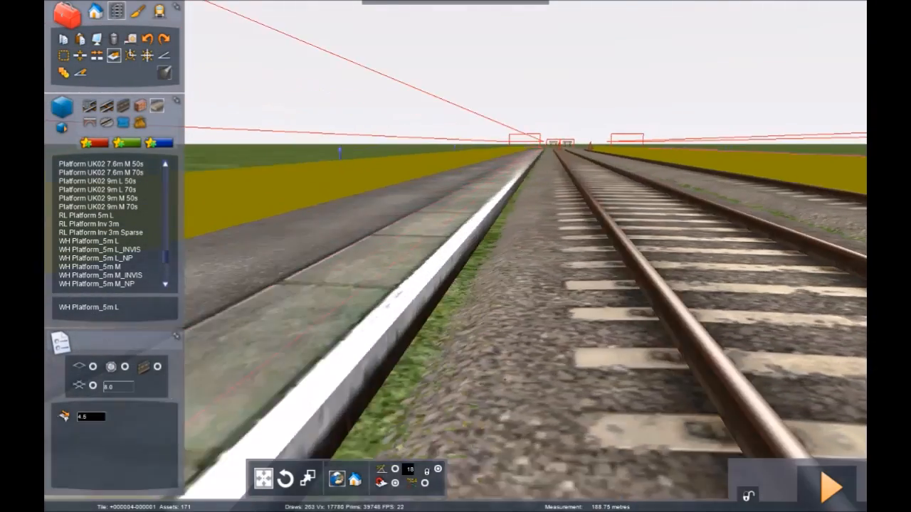
{"action": "key", "text": "Left"}
{"action": "right_click_drag", "start_coordinate": [235, 171], "coordinate": [250, 210]}
{"action": "scroll", "coordinate": [250, 210], "scroll_direction": "down", "scroll_amount": 6}
{"action": "scroll", "coordinate": [388, 264], "scroll_direction": "up", "scroll_amount": 2}
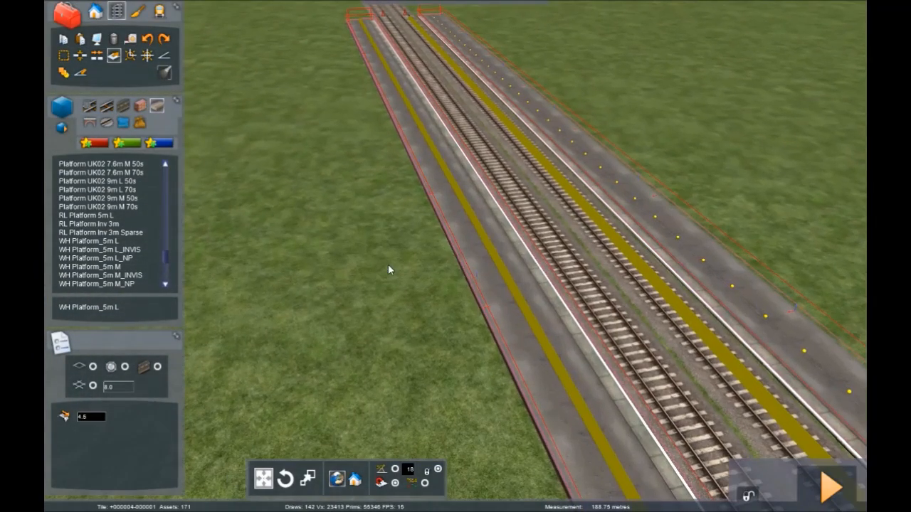
- Choose RL Platform Inv 3m and set the height of the nearer platform to 1.3
{"action": "left_click", "coordinate": [132, 57]}
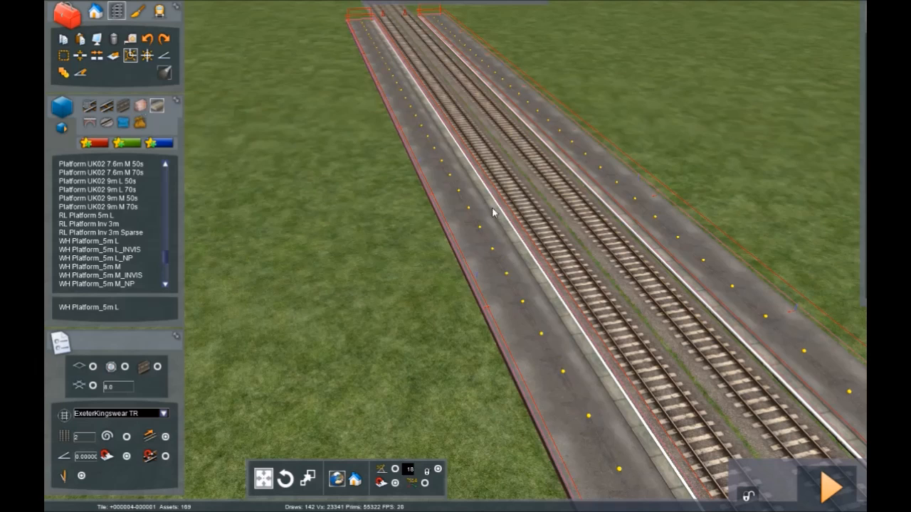
{"action": "left_click", "coordinate": [126, 225]}
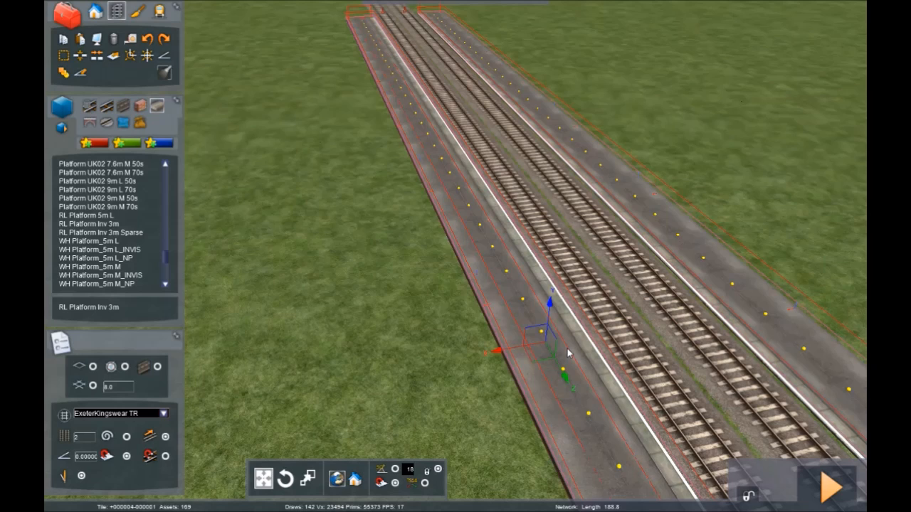
{"action": "mouse_move", "coordinate": [848, 218]}
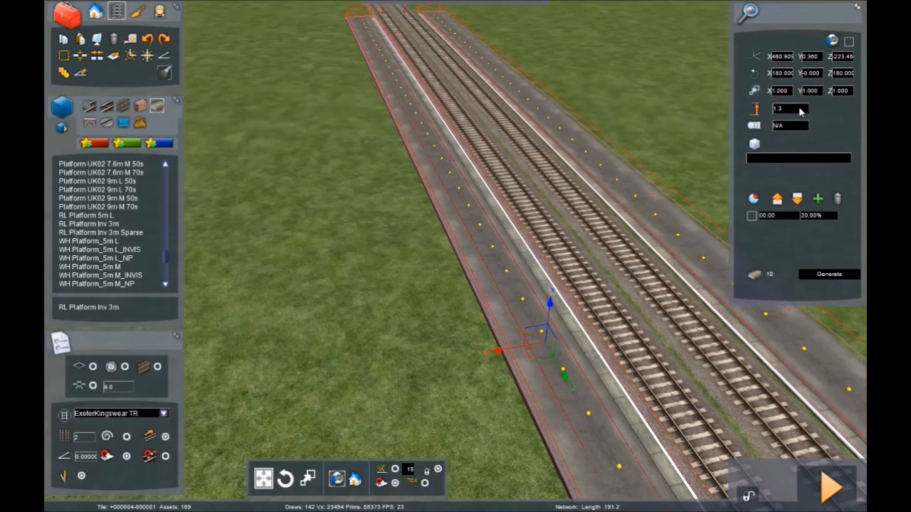
{"action": "key", "text": "Return"}
{"action": "right_click_drag", "start_coordinate": [429, 263], "coordinate": [514, 264]}
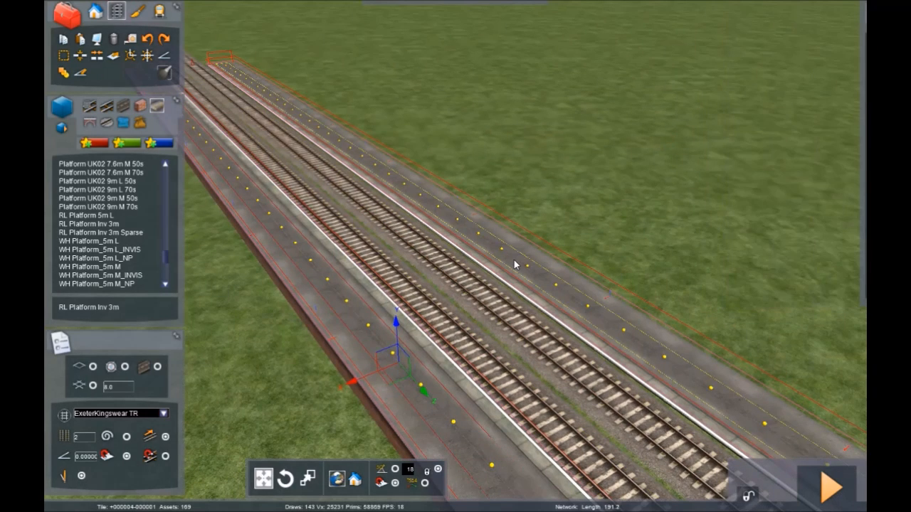
- Select the platform on the opposite side of the tracks and raise it to match the first one
{"action": "left_click", "coordinate": [513, 267]}
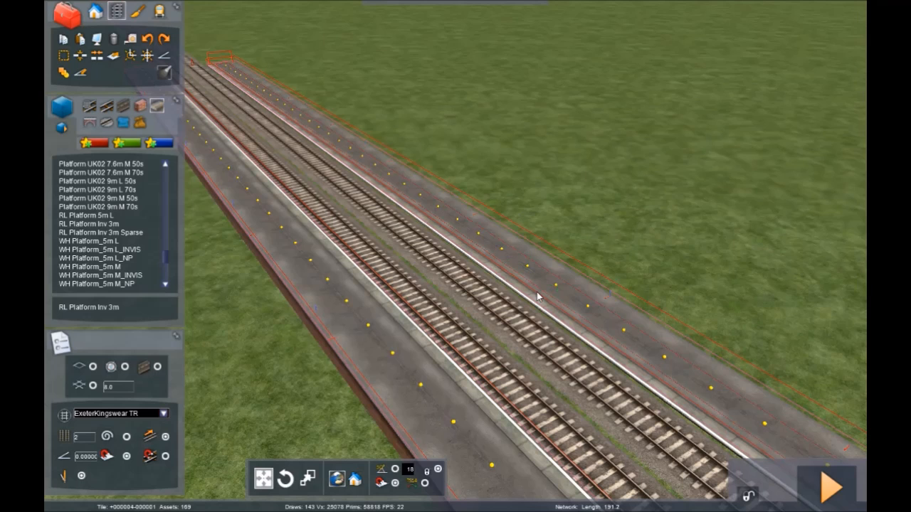
{"action": "mouse_move", "coordinate": [851, 162]}
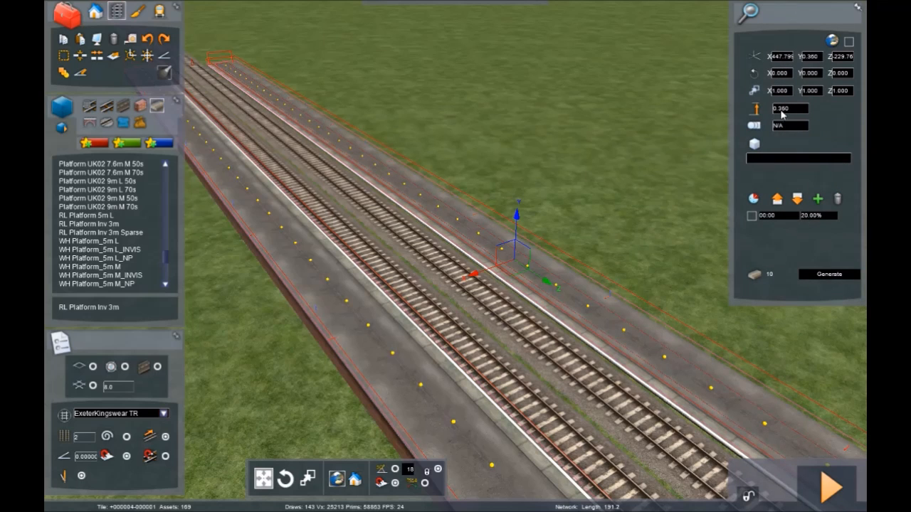
{"action": "left_click", "coordinate": [621, 152]}
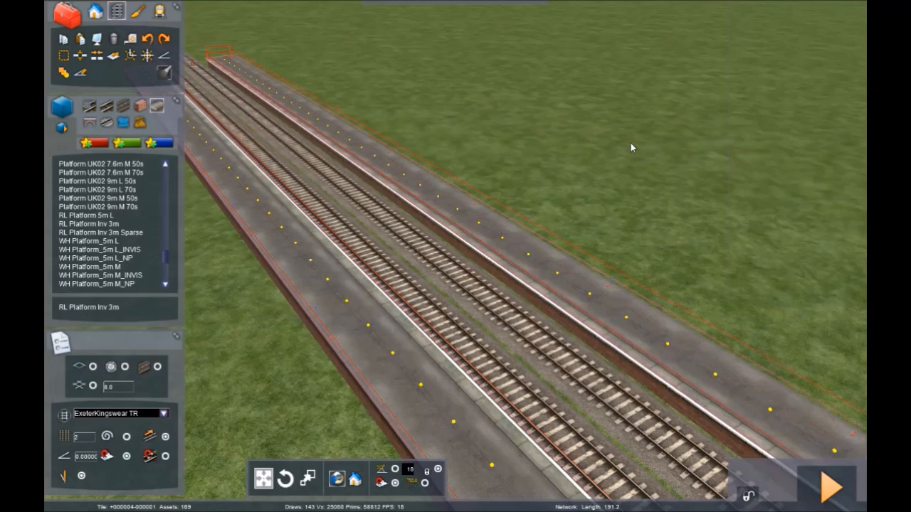
- With the gradient tool, add a point near the nearer platform's buffer-stop end and lower that end to height 0.00 as a ramp
{"action": "left_click", "coordinate": [169, 60]}
{"action": "key", "text": "Left"}
{"action": "right_click_drag", "start_coordinate": [226, 247], "coordinate": [85, 217]}
{"action": "key", "text": "Up"}
{"action": "mouse_move", "coordinate": [456, 256]}
{"action": "right_mouse_down"}
{"action": "mouse_move", "coordinate": [450, 250]}
{"action": "mouse_move", "coordinate": [377, 352]}
{"action": "mouse_move", "coordinate": [385, 333]}
{"action": "right_mouse_up"}
{"action": "key", "text": "Down"}
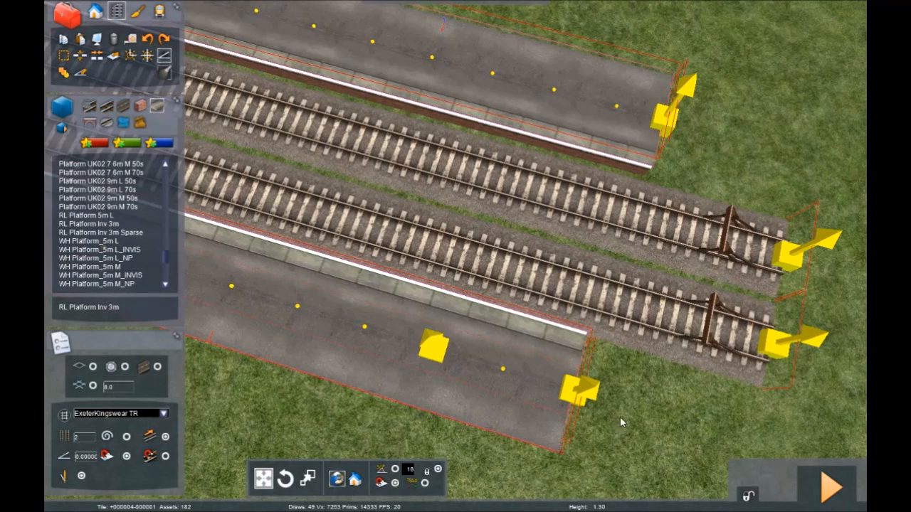
{"action": "mouse_move", "coordinate": [584, 397]}
{"action": "left_mouse_down"}
{"action": "mouse_move", "coordinate": [577, 381]}
{"action": "mouse_move", "coordinate": [585, 387]}
{"action": "left_mouse_up"}
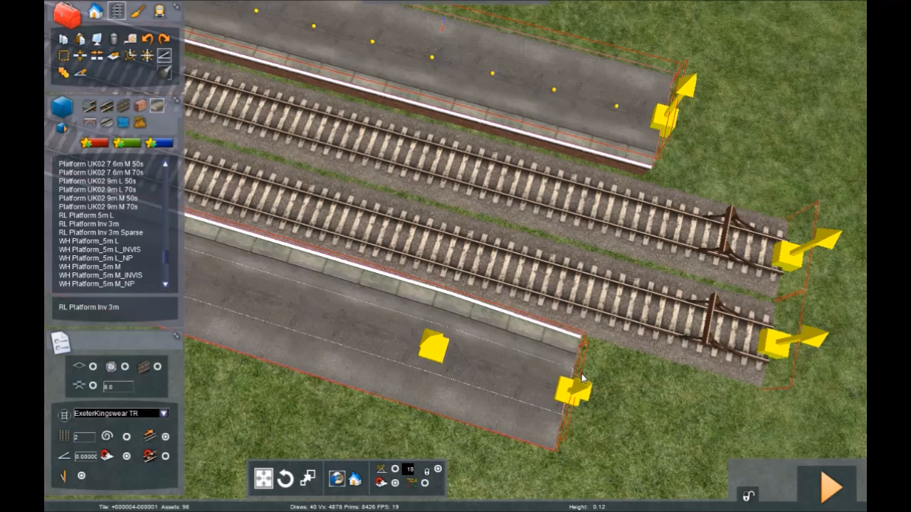
{"action": "left_click_drag", "start_coordinate": [580, 375], "coordinate": [582, 378]}
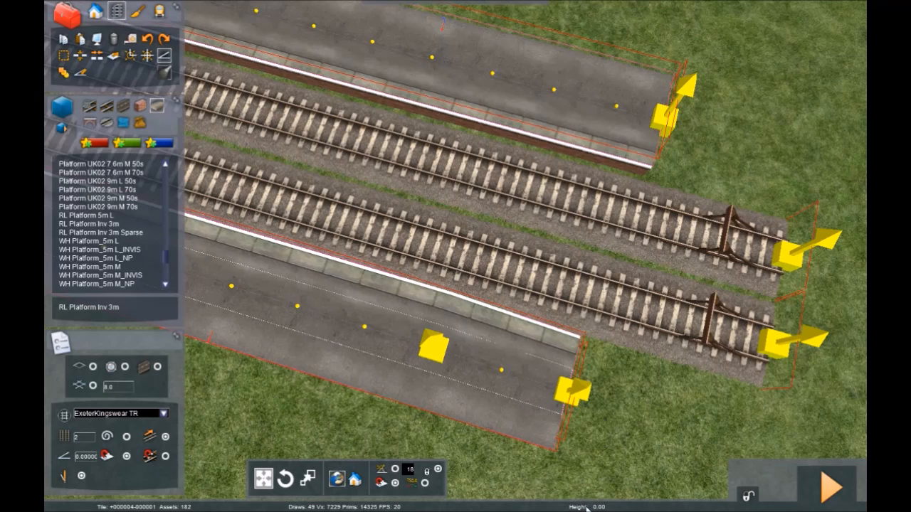
- Add a gradient point near the buffer-stop end of the opposite platform and lower that end into a ramp
{"action": "left_click", "coordinate": [552, 87]}
{"action": "left_click", "coordinate": [558, 90]}
{"action": "left_click_drag", "start_coordinate": [668, 117], "coordinate": [674, 136]}
- Add a gradient point near the other end of the nearer platform and lower that end into a ramp
{"action": "mouse_move", "coordinate": [675, 136]}
{"action": "right_mouse_down"}
{"action": "mouse_move", "coordinate": [605, 136]}
{"action": "mouse_move", "coordinate": [570, 64]}
{"action": "mouse_move", "coordinate": [593, 99]}
{"action": "mouse_move", "coordinate": [644, 118]}
{"action": "right_mouse_up"}
{"action": "key", "text": "Up"}
{"action": "key", "text": "Down"}
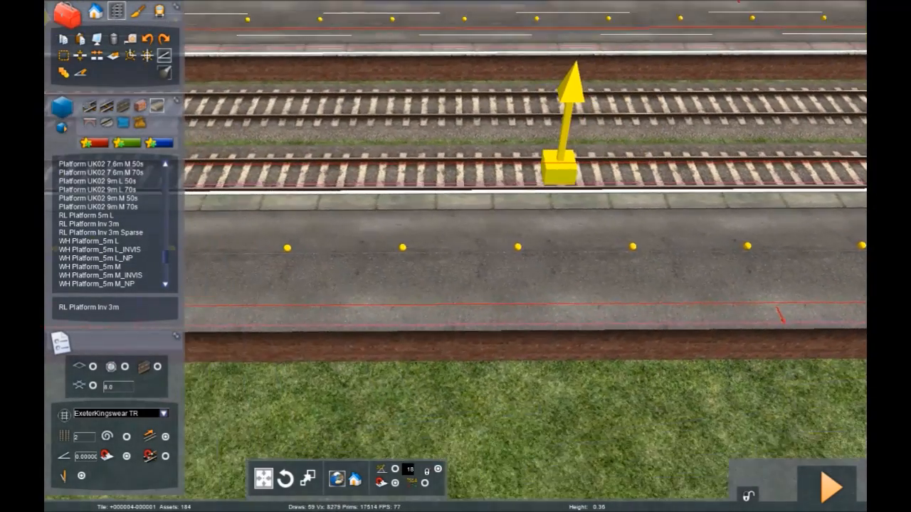
{"action": "key", "text": "Down"}
{"action": "key", "text": "Left"}
{"action": "left_click", "coordinate": [510, 246]}
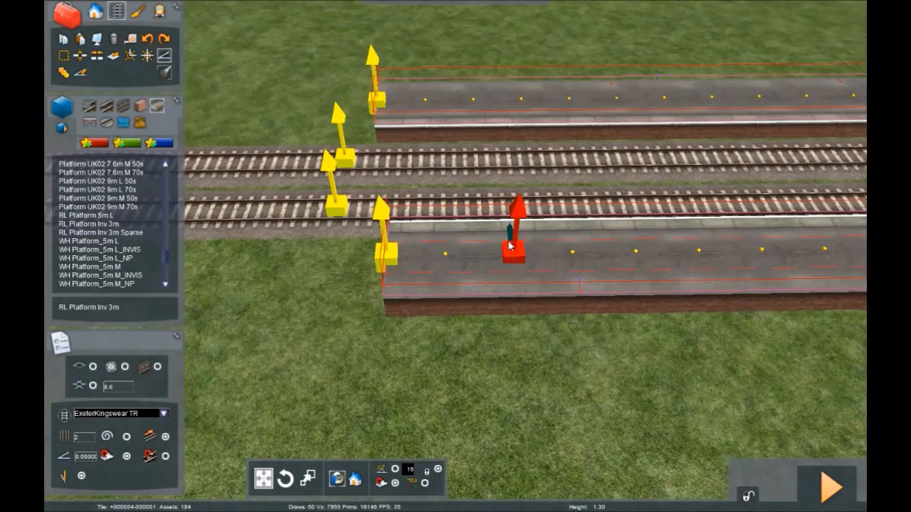
{"action": "left_click_drag", "start_coordinate": [388, 265], "coordinate": [398, 279]}
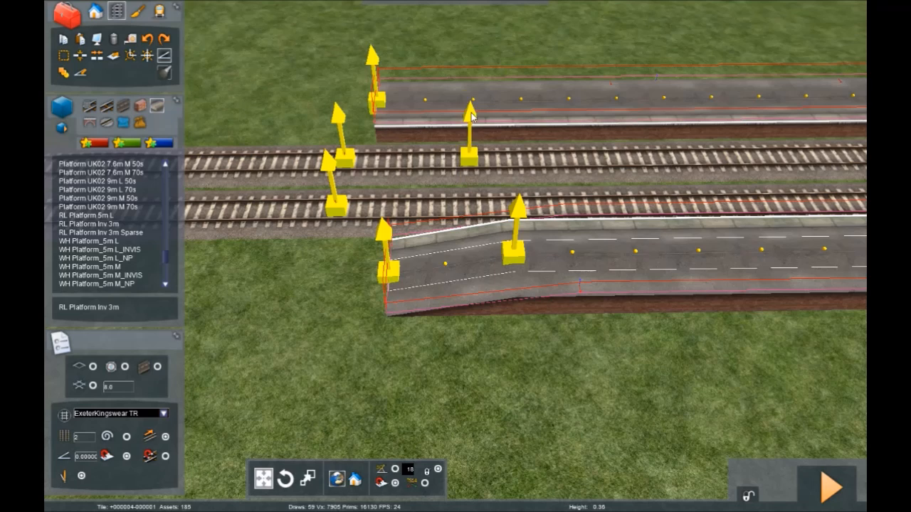
- Lower the remaining end of the opposite platform into a ramp that matches the nearer platform
{"action": "left_click_drag", "start_coordinate": [377, 100], "coordinate": [373, 122]}
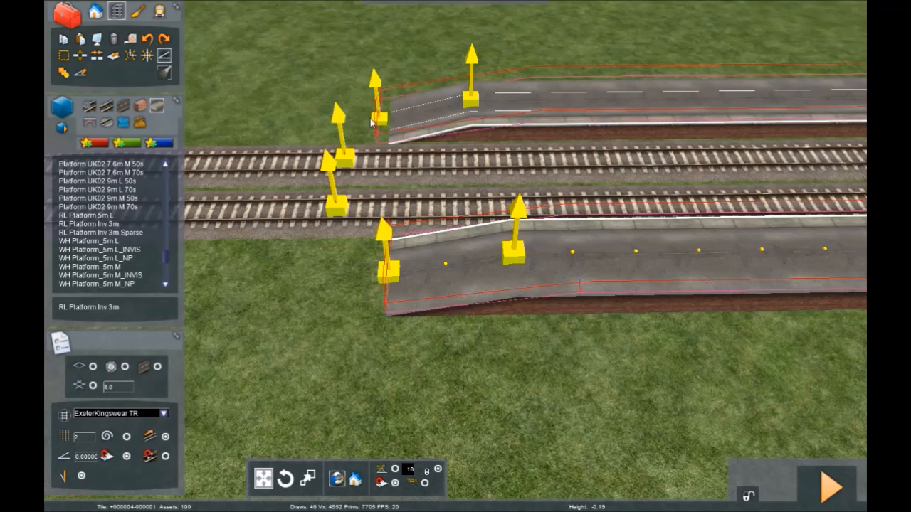
{"action": "right_click_drag", "start_coordinate": [288, 297], "coordinate": [252, 286]}
{"action": "key", "text": "Left"}
{"action": "key", "text": "Right"}
{"action": "key", "text": "Up"}
{"action": "key", "text": "Down"}
{"action": "key", "text": "Left"}
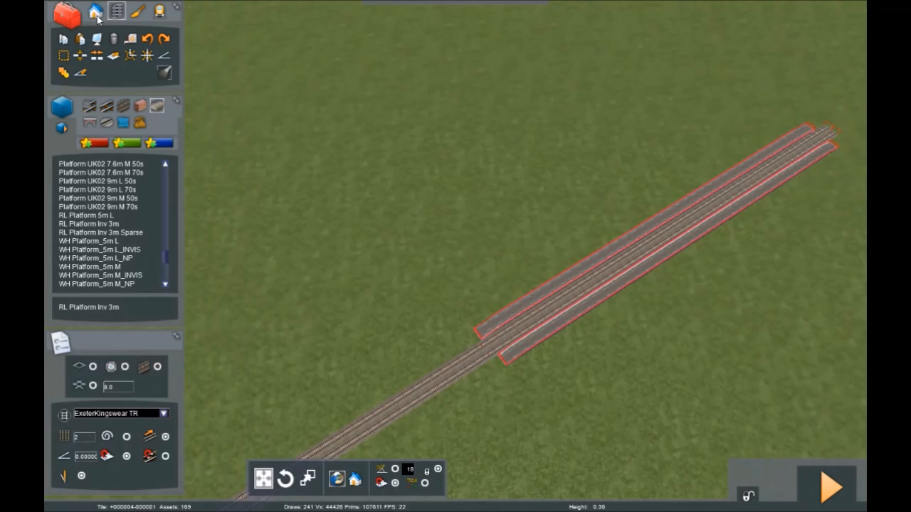
- Find Marker - Platform among the track infrastructure objects and place one on the track beside the opposite platform, near its ramped end
{"action": "left_click", "coordinate": [96, 11]}
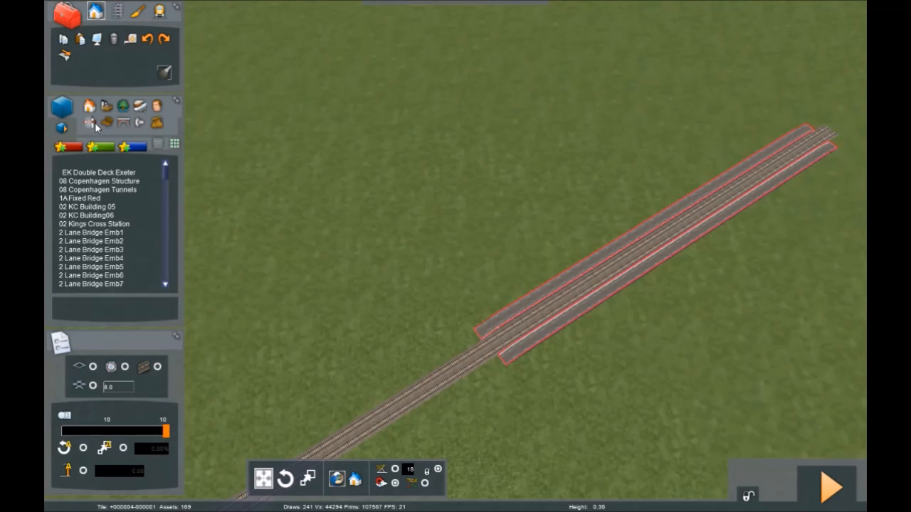
{"action": "left_click", "coordinate": [93, 122]}
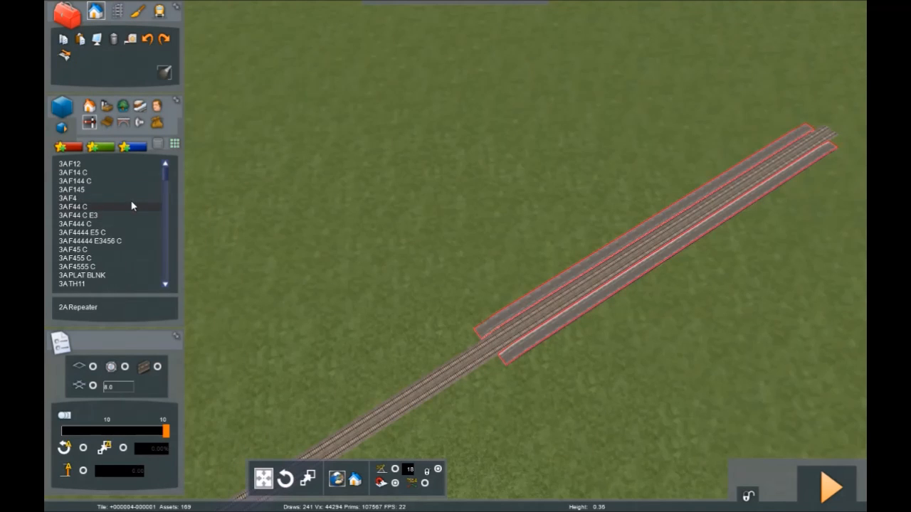
{"action": "left_click_drag", "start_coordinate": [166, 177], "coordinate": [166, 228]}
{"action": "scroll", "coordinate": [105, 226], "scroll_direction": "up", "scroll_amount": 6}
{"action": "scroll", "coordinate": [105, 225], "scroll_direction": "up", "scroll_amount": 5}
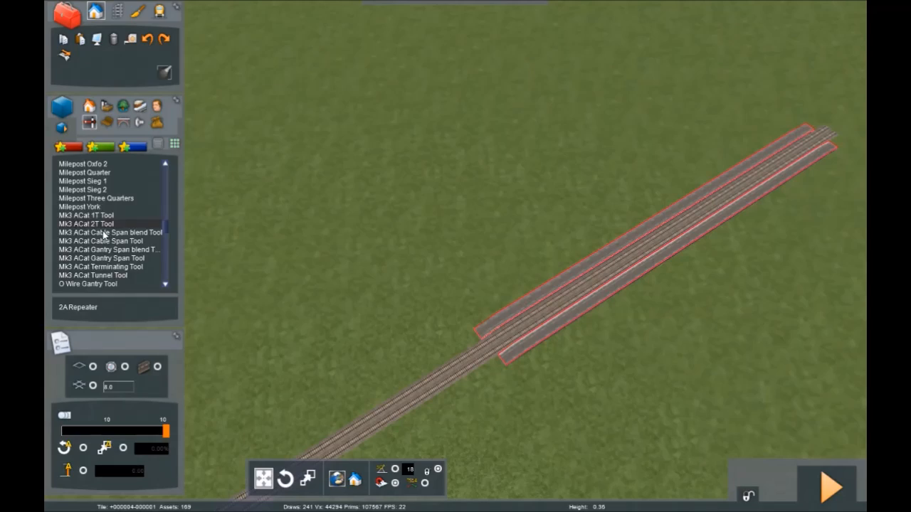
{"action": "scroll", "coordinate": [98, 197], "scroll_direction": "up", "scroll_amount": 2}
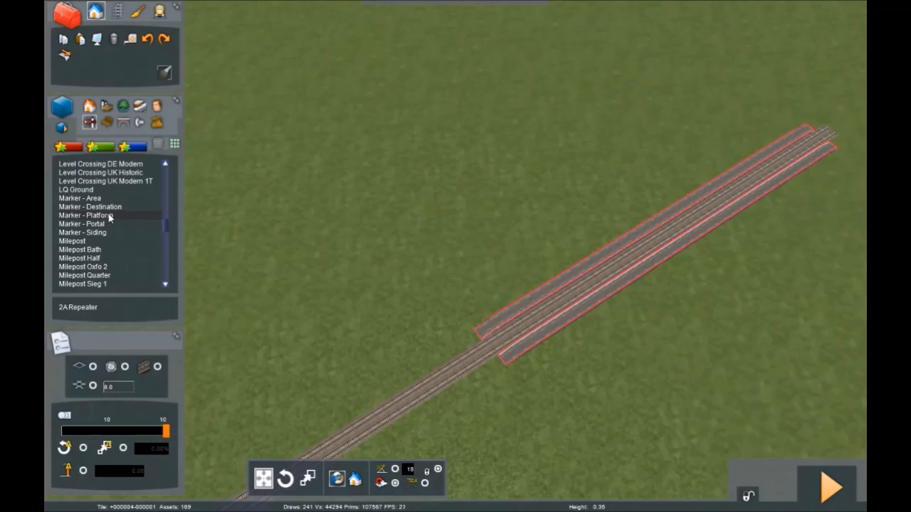
{"action": "mouse_move", "coordinate": [329, 281]}
{"action": "right_mouse_down"}
{"action": "mouse_move", "coordinate": [338, 327]}
{"action": "mouse_move", "coordinate": [377, 285]}
{"action": "mouse_move", "coordinate": [377, 303]}
{"action": "mouse_move", "coordinate": [373, 289]}
{"action": "right_mouse_up"}
{"action": "scroll", "coordinate": [332, 313], "scroll_direction": "up", "scroll_amount": 8}
{"action": "scroll", "coordinate": [377, 285], "scroll_direction": "up", "scroll_amount": 3}
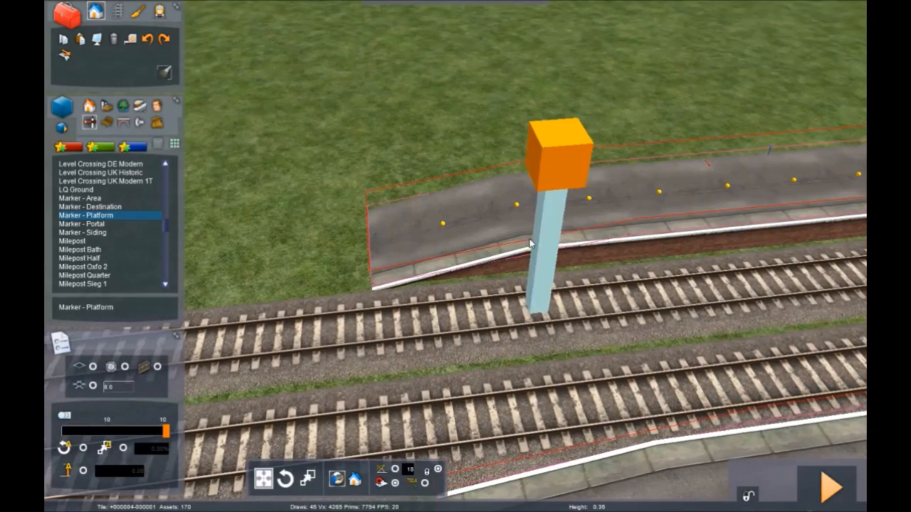
{"action": "left_click", "coordinate": [528, 236]}
{"action": "scroll", "coordinate": [528, 236], "scroll_direction": "down", "scroll_amount": 10}
{"action": "mouse_move", "coordinate": [528, 237]}
{"action": "right_mouse_down"}
{"action": "mouse_move", "coordinate": [516, 245]}
{"action": "mouse_move", "coordinate": [466, 221]}
{"action": "right_mouse_up"}
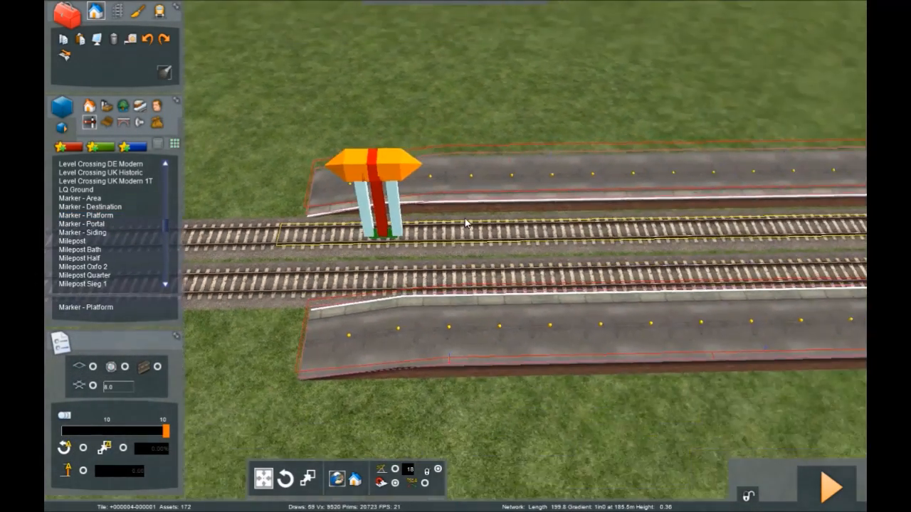
- Extend the platform marker along its track to the other end of the opposite platform
{"action": "mouse_move", "coordinate": [437, 236]}
{"action": "left_mouse_down"}
{"action": "mouse_move", "coordinate": [596, 245]}
{"action": "mouse_move", "coordinate": [569, 242]}
{"action": "left_mouse_up"}
{"action": "key", "text": "Right"}
{"action": "key", "text": "Right"}
{"action": "key", "text": "Right"}
{"action": "mouse_move", "coordinate": [666, 259]}
{"action": "left_mouse_down"}
{"action": "mouse_move", "coordinate": [641, 233]}
{"action": "mouse_move", "coordinate": [592, 233]}
{"action": "left_mouse_up"}
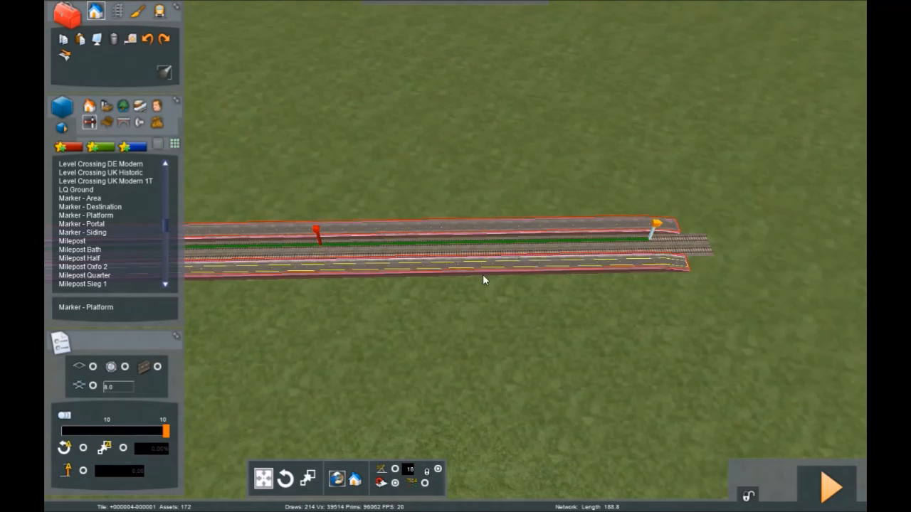
- Place a second Marker - Platform on the track beside the nearer platform and stretch it along the platform's full length
{"action": "key", "text": "Left"}
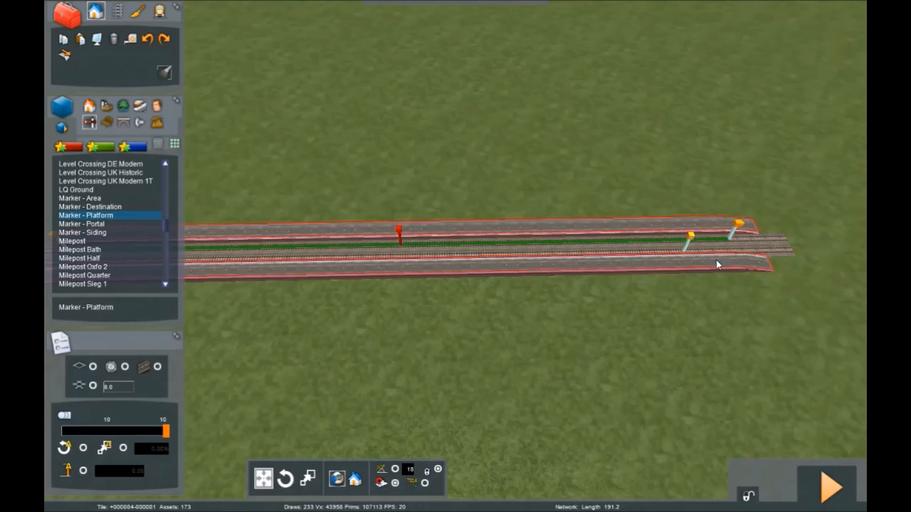
{"action": "left_click", "coordinate": [733, 249]}
{"action": "left_click_drag", "start_coordinate": [725, 240], "coordinate": [494, 248]}
{"action": "key", "text": "Left"}
{"action": "key", "text": "Left"}
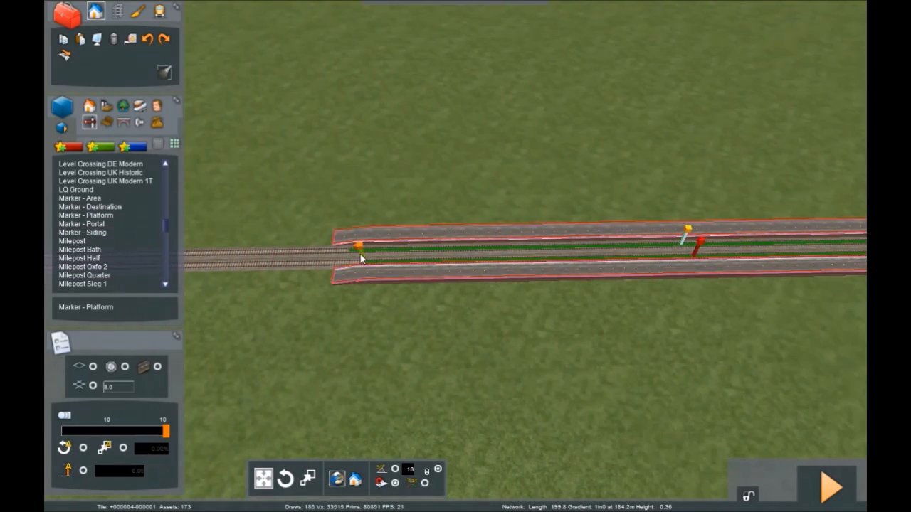
{"action": "left_click", "coordinate": [410, 358]}
- Browse the station scenery objects for a ticket machine
{"action": "mouse_move", "coordinate": [410, 359]}
{"action": "right_mouse_down"}
{"action": "mouse_move", "coordinate": [484, 355]}
{"action": "mouse_move", "coordinate": [498, 313]}
{"action": "mouse_move", "coordinate": [470, 270]}
{"action": "mouse_move", "coordinate": [420, 235]}
{"action": "mouse_move", "coordinate": [292, 231]}
{"action": "mouse_move", "coordinate": [213, 247]}
{"action": "mouse_move", "coordinate": [207, 186]}
{"action": "mouse_move", "coordinate": [231, 285]}
{"action": "mouse_move", "coordinate": [285, 371]}
{"action": "right_mouse_up"}
{"action": "key", "text": "Up"}
{"action": "key", "text": "Up"}
{"action": "key", "text": "Up"}
{"action": "key", "text": "Down"}
{"action": "key", "text": "Left"}
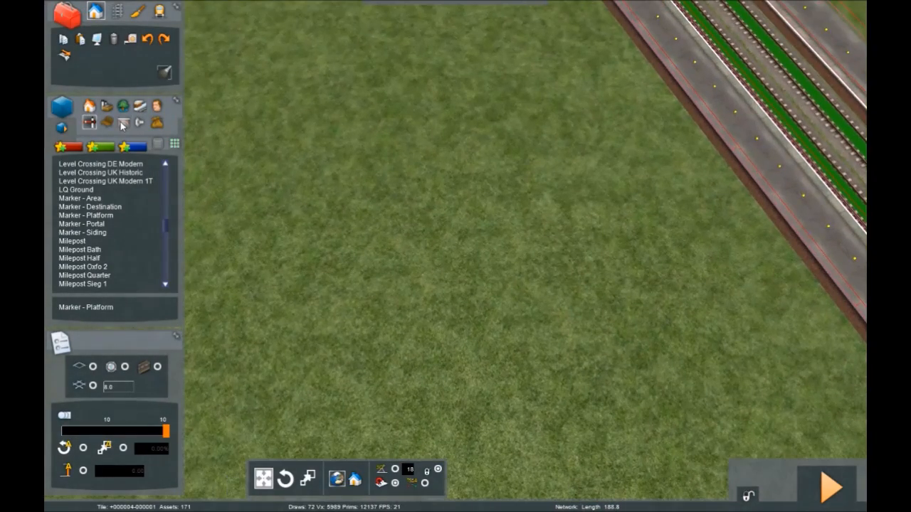
{"action": "left_click", "coordinate": [141, 106]}
{"action": "scroll", "coordinate": [104, 198], "scroll_direction": "down", "scroll_amount": 15}
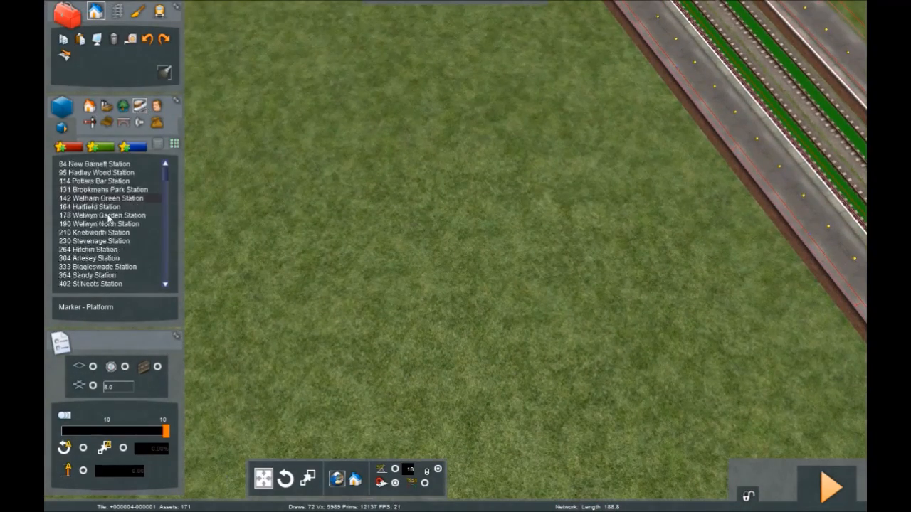
{"action": "scroll", "coordinate": [103, 252], "scroll_direction": "down", "scroll_amount": 1}
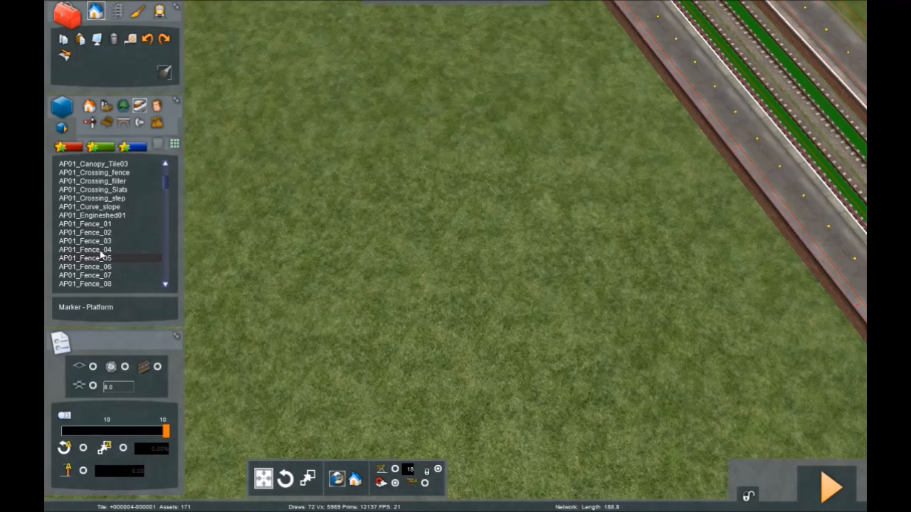
{"action": "scroll", "coordinate": [110, 210], "scroll_direction": "up", "scroll_amount": 5}
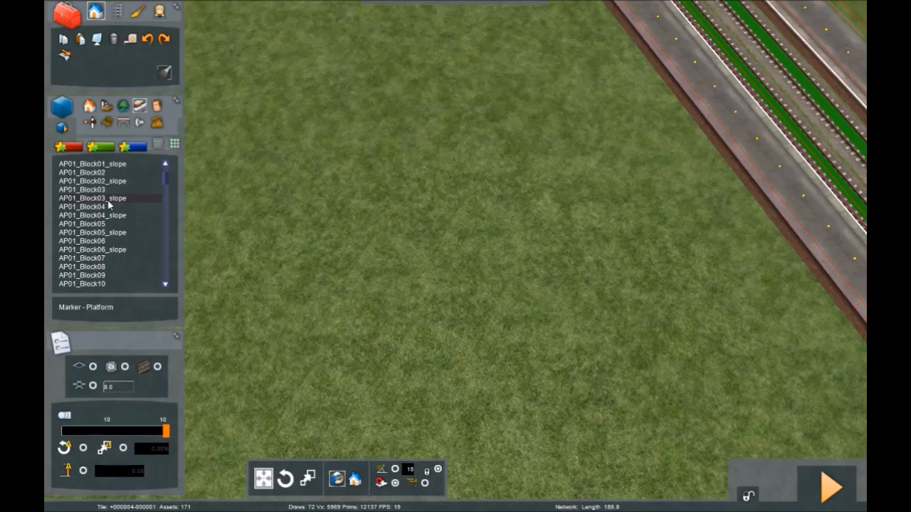
{"action": "scroll", "coordinate": [109, 205], "scroll_direction": "up", "scroll_amount": 4}
{"action": "scroll", "coordinate": [109, 202], "scroll_direction": "up", "scroll_amount": 5}
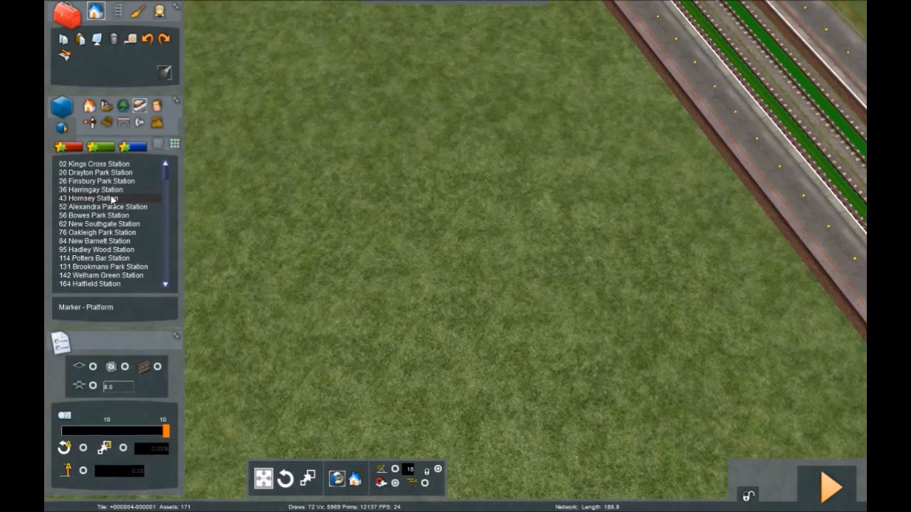
{"action": "left_click_drag", "start_coordinate": [169, 179], "coordinate": [162, 269]}
{"action": "scroll", "coordinate": [122, 251], "scroll_direction": "down", "scroll_amount": 10}
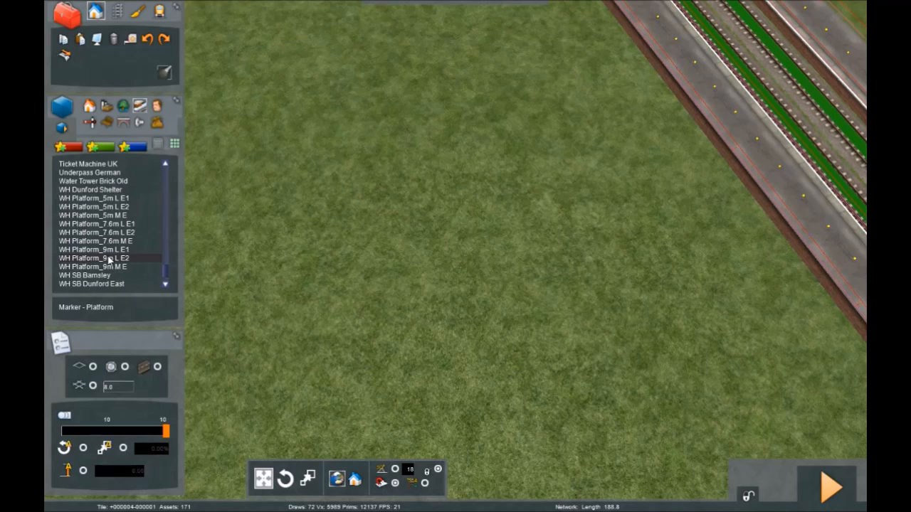
{"action": "scroll", "coordinate": [107, 242], "scroll_direction": "up", "scroll_amount": 2}
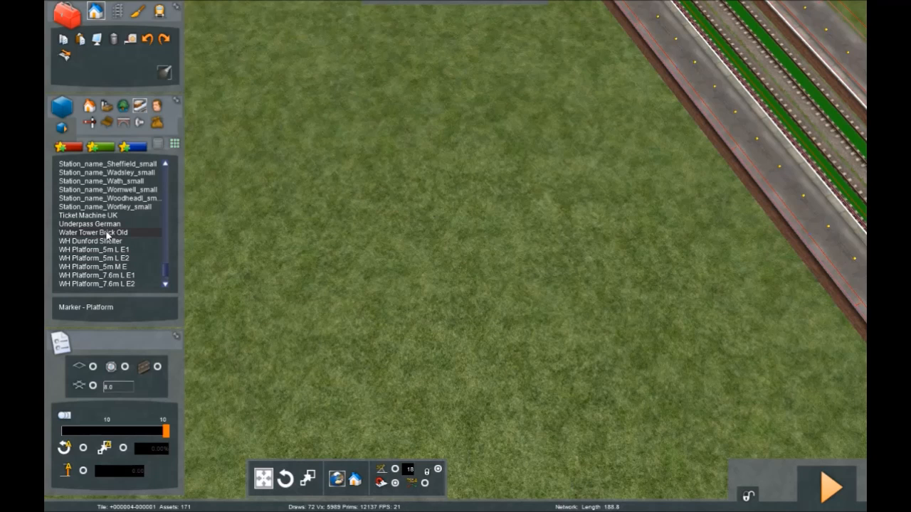
- Place a Ticket Machine UK near the rear edge of the opposite platform and raise it to stand on the surface
{"action": "right_click_drag", "start_coordinate": [498, 285], "coordinate": [586, 209]}
{"action": "left_click", "coordinate": [584, 206]}
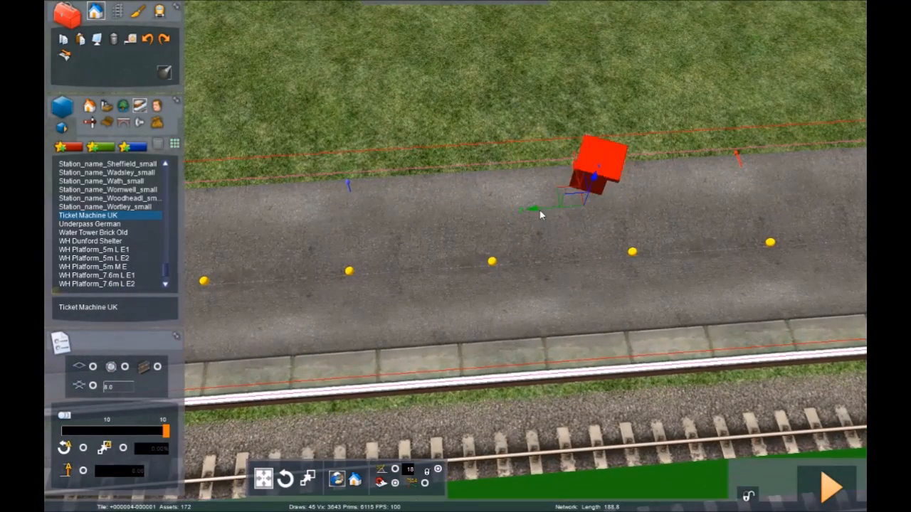
{"action": "left_click", "coordinate": [444, 121]}
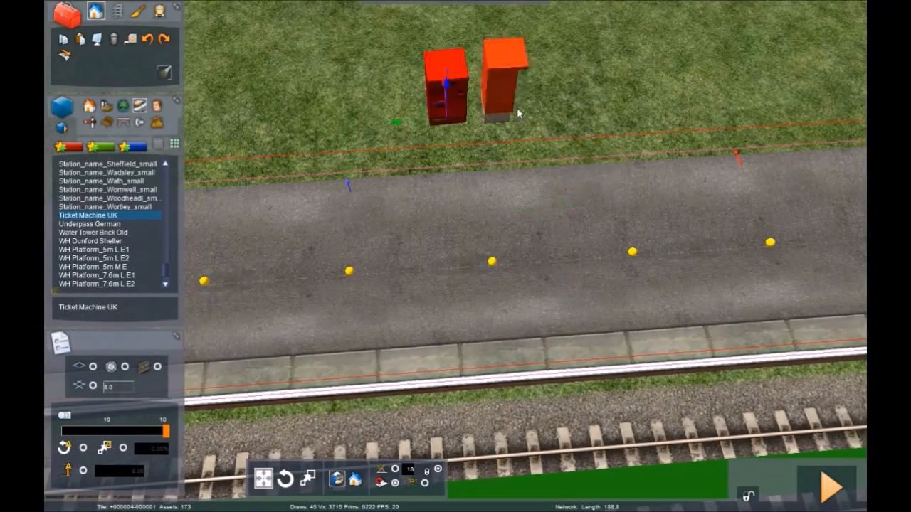
{"action": "left_click", "coordinate": [457, 202]}
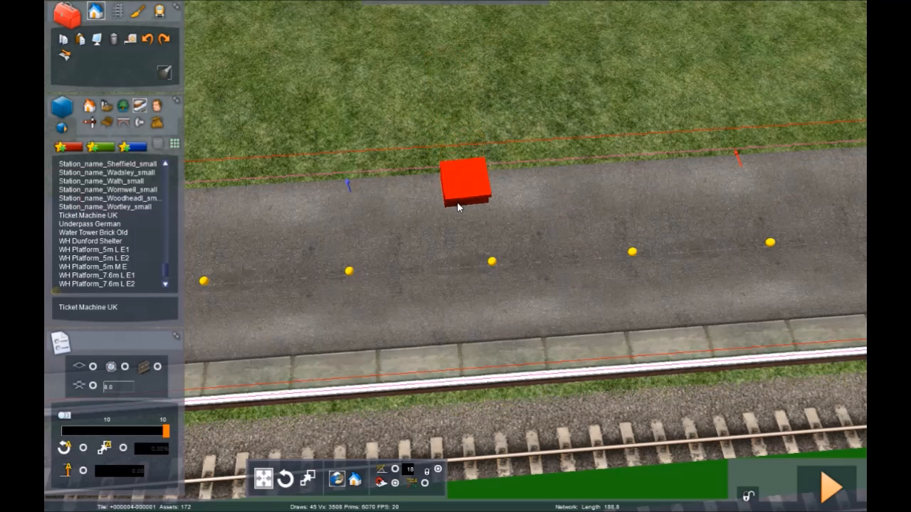
{"action": "left_click", "coordinate": [460, 166]}
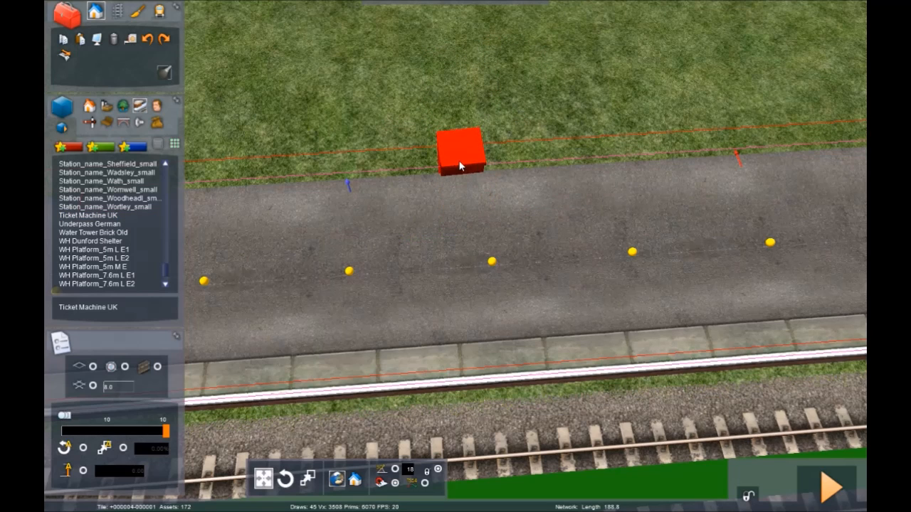
{"action": "left_click", "coordinate": [459, 190]}
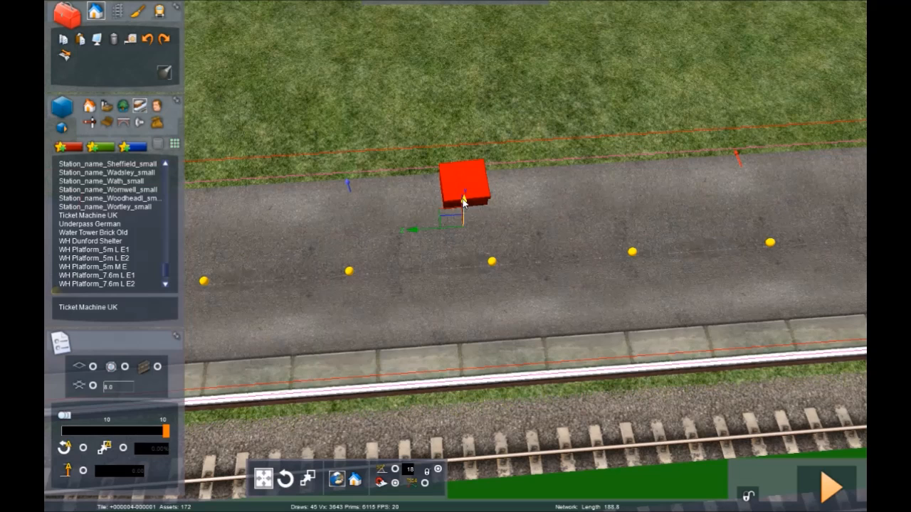
{"action": "left_click", "coordinate": [463, 197]}
{"action": "left_click", "coordinate": [470, 167]}
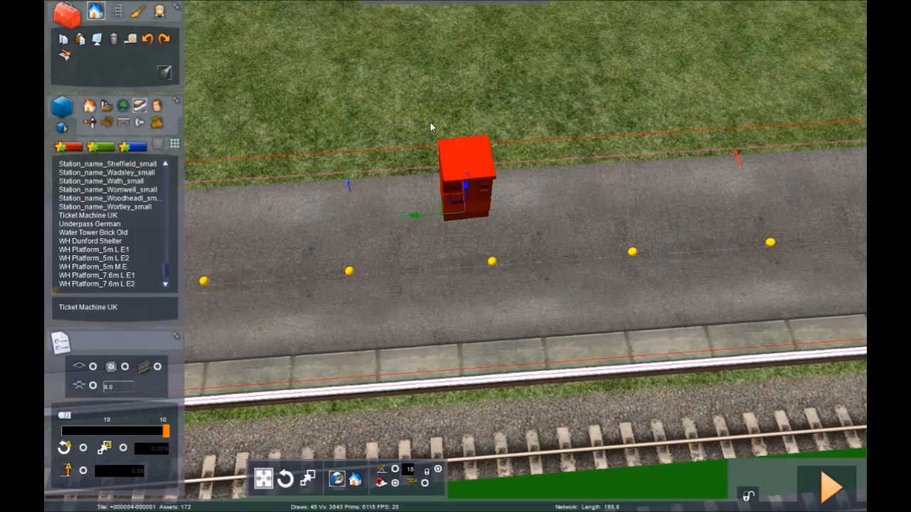
- Place the WH SB Hadfield signal box beside the track, just beyond the ramped end of the opposite platform
{"action": "scroll", "coordinate": [100, 249], "scroll_direction": "down", "scroll_amount": 5}
{"action": "scroll", "coordinate": [97, 249], "scroll_direction": "up", "scroll_amount": 1}
{"action": "key", "text": "Left"}
{"action": "scroll", "coordinate": [299, 164], "scroll_direction": "down", "scroll_amount": 8}
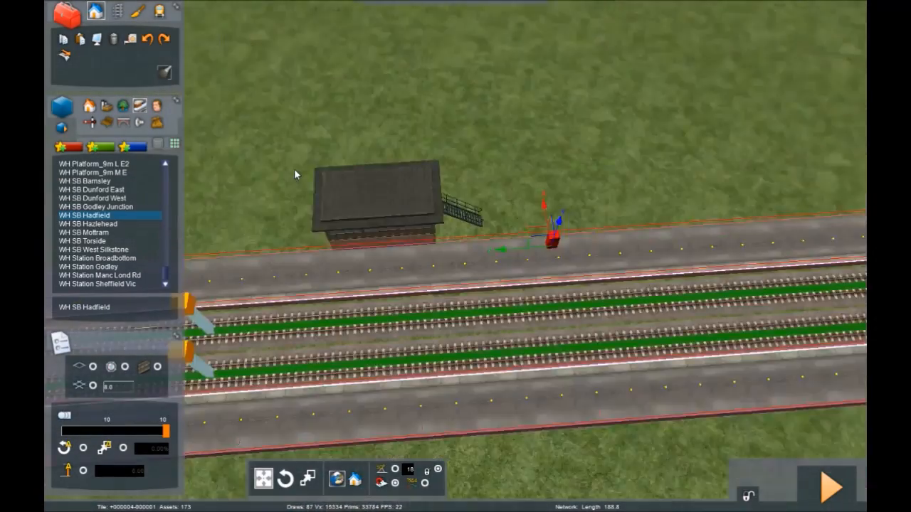
{"action": "right_click_drag", "start_coordinate": [294, 169], "coordinate": [585, 149]}
{"action": "key", "text": "Right"}
{"action": "scroll", "coordinate": [585, 150], "scroll_direction": "up", "scroll_amount": 5}
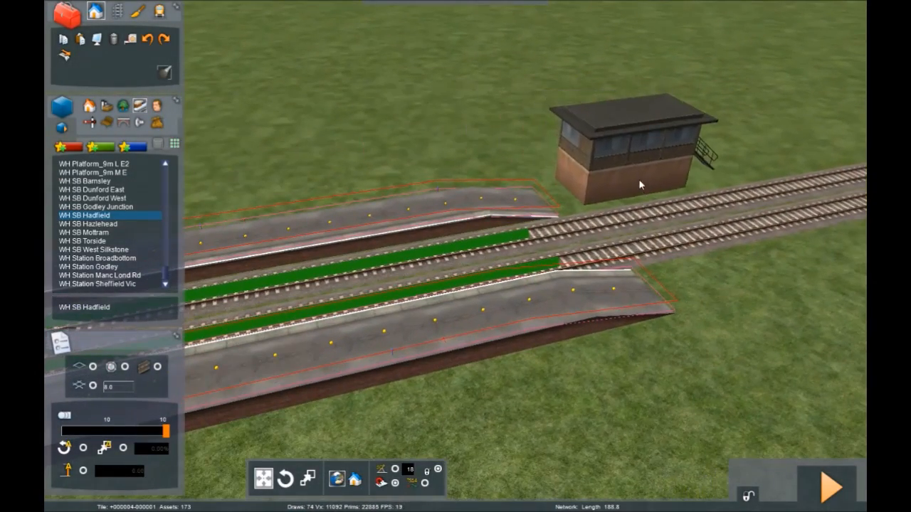
{"action": "left_click", "coordinate": [638, 178]}
- Find AP01_Station Building01 among the station objects and place it alongside the opposite platform
{"action": "scroll", "coordinate": [399, 145], "scroll_direction": "up", "scroll_amount": 3}
{"action": "key", "text": "Left"}
{"action": "scroll", "coordinate": [45, 246], "scroll_direction": "down", "scroll_amount": 4}
{"action": "scroll", "coordinate": [138, 233], "scroll_direction": "down", "scroll_amount": 1}
{"action": "scroll", "coordinate": [130, 245], "scroll_direction": "up", "scroll_amount": 4}
{"action": "scroll", "coordinate": [129, 246], "scroll_direction": "up", "scroll_amount": 15}
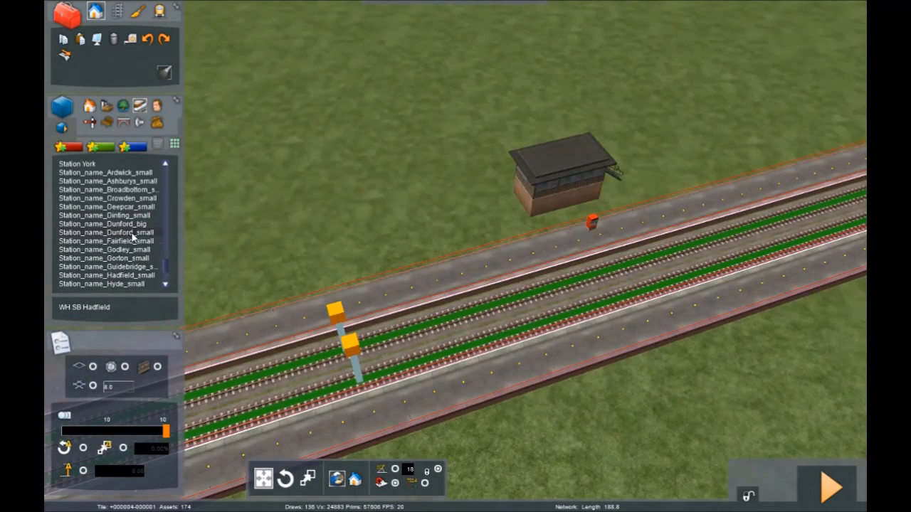
{"action": "left_click_drag", "start_coordinate": [168, 259], "coordinate": [166, 195]}
{"action": "scroll", "coordinate": [124, 242], "scroll_direction": "up", "scroll_amount": 4}
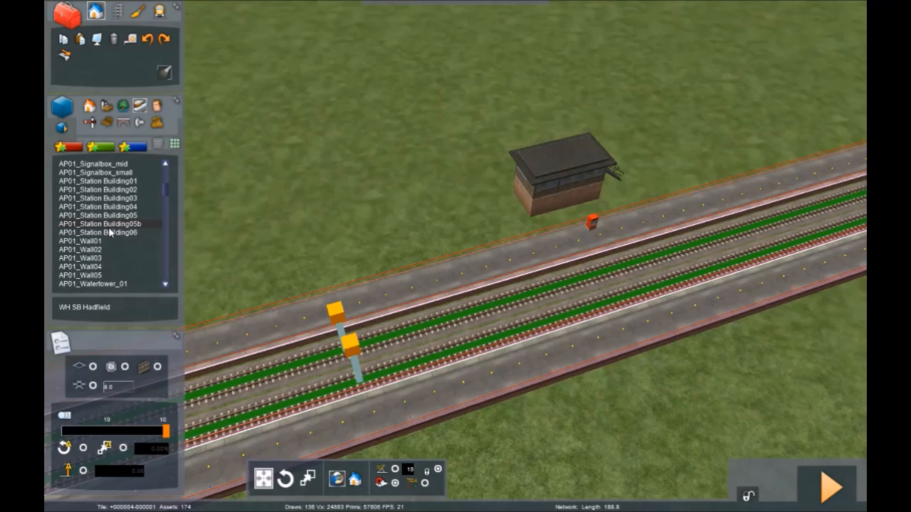
{"action": "left_click", "coordinate": [122, 181]}
{"action": "key", "text": "Left"}
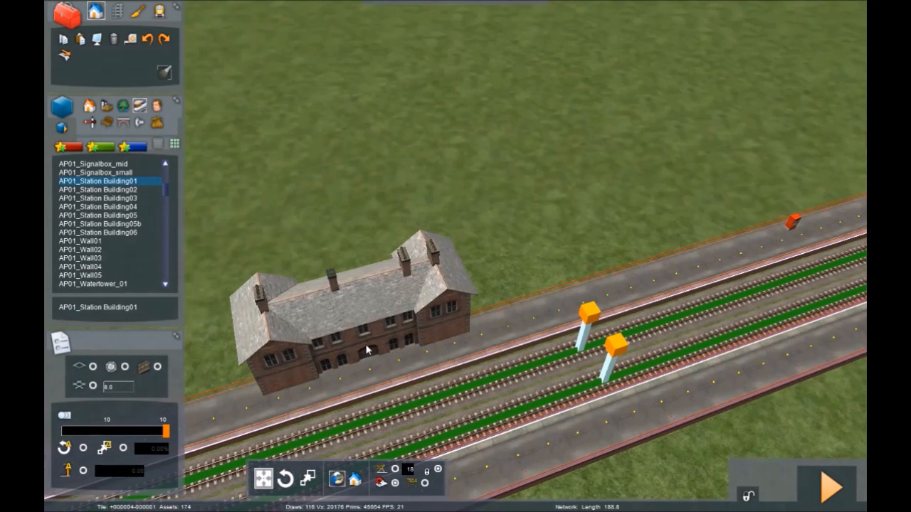
{"action": "left_click", "coordinate": [377, 323]}
- Move the station building back so its front lines up with the rear edge of the platform
{"action": "right_click", "coordinate": [350, 217]}
{"action": "left_click", "coordinate": [366, 264]}
{"action": "left_click_drag", "start_coordinate": [372, 293], "coordinate": [374, 290]}
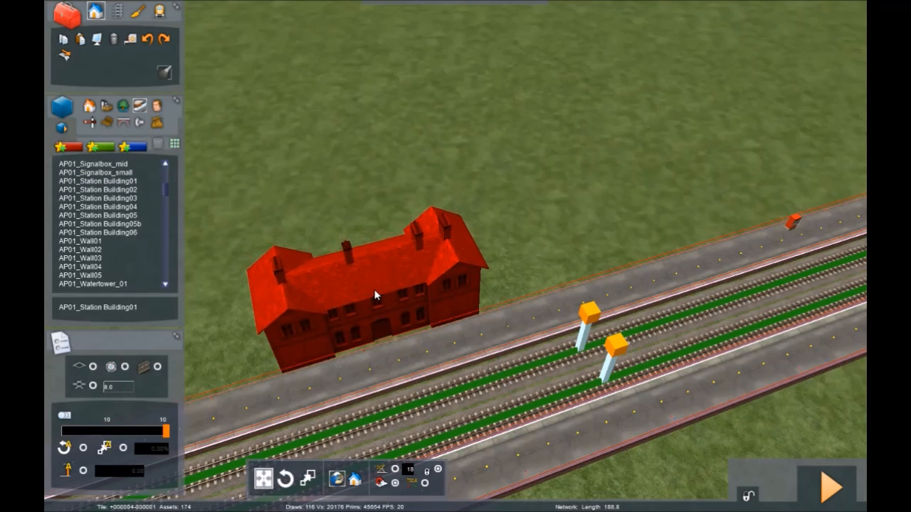
- Inspect the station layout from above, including both platforms, the station building and the signal box
{"action": "key", "text": "Left"}
{"action": "right_click_drag", "start_coordinate": [374, 290], "coordinate": [267, 276]}
{"action": "key", "text": "Up"}
{"action": "key", "text": "Right"}
{"action": "key", "text": "Right"}
{"action": "key", "text": "Up"}
{"action": "key", "text": "Down"}
{"action": "left_click", "coordinate": [264, 275]}
{"action": "key", "text": "Up"}
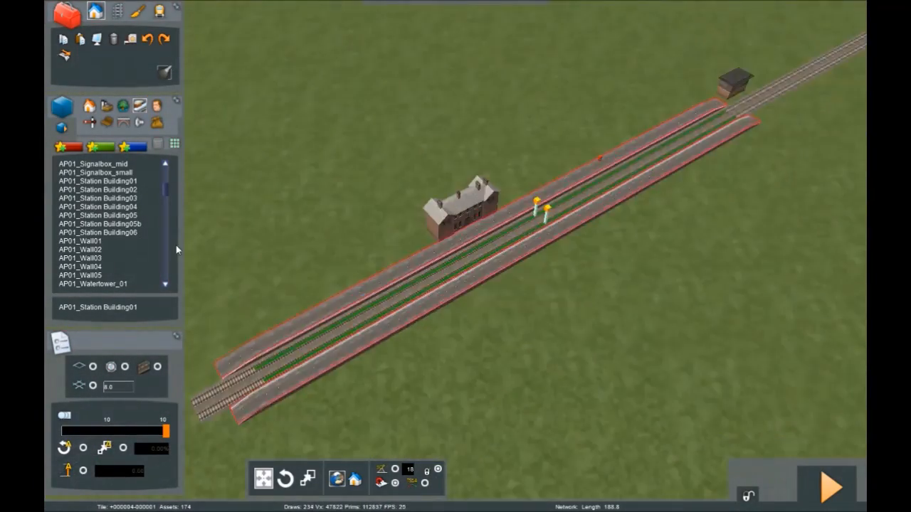
{"action": "key", "text": "Up"}
- Find AP01_Metal_bridge02 among the station objects and place it over the tracks near the ramped platform end away from the signal box
{"action": "scroll", "coordinate": [96, 260], "scroll_direction": "down", "scroll_amount": 4}
{"action": "scroll", "coordinate": [100, 258], "scroll_direction": "down", "scroll_amount": 10}
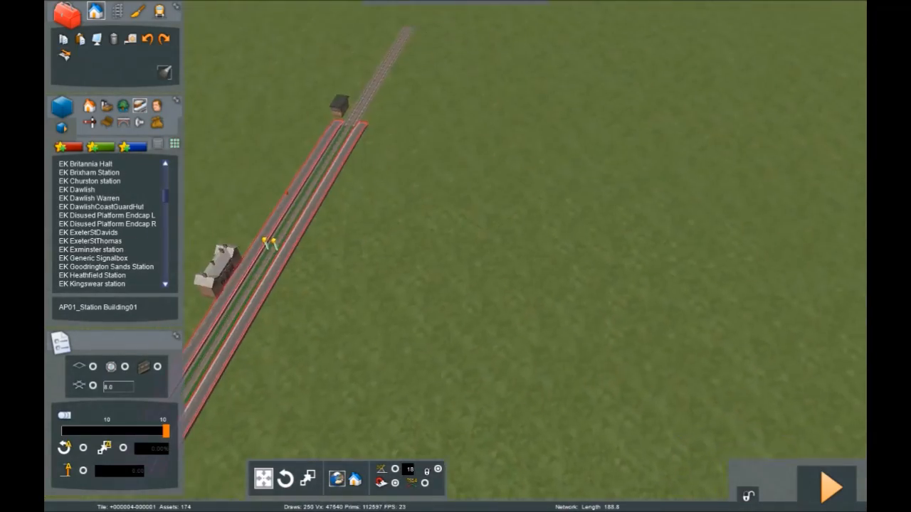
{"action": "right_click_drag", "start_coordinate": [370, 257], "coordinate": [255, 264]}
{"action": "scroll", "coordinate": [107, 213], "scroll_direction": "up", "scroll_amount": 3}
{"action": "scroll", "coordinate": [106, 213], "scroll_direction": "up", "scroll_amount": 7}
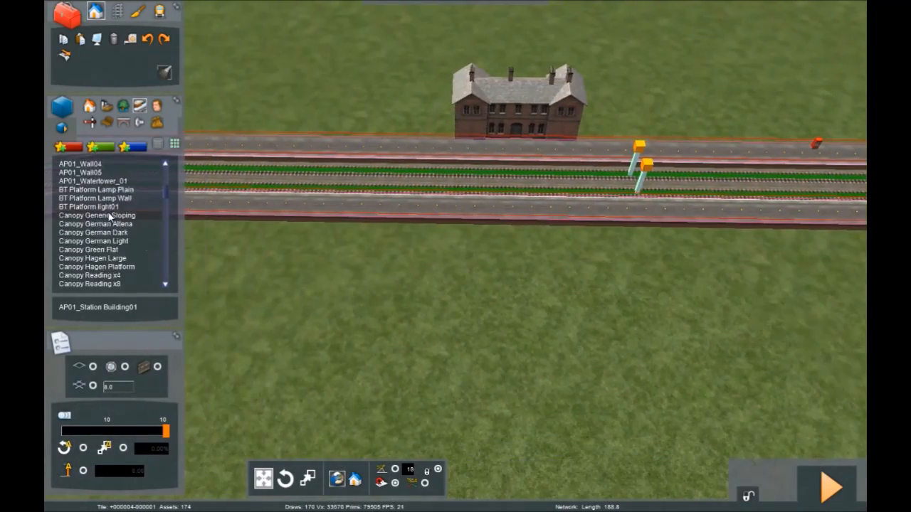
{"action": "key", "text": "Left"}
{"action": "scroll", "coordinate": [114, 208], "scroll_direction": "up", "scroll_amount": 5}
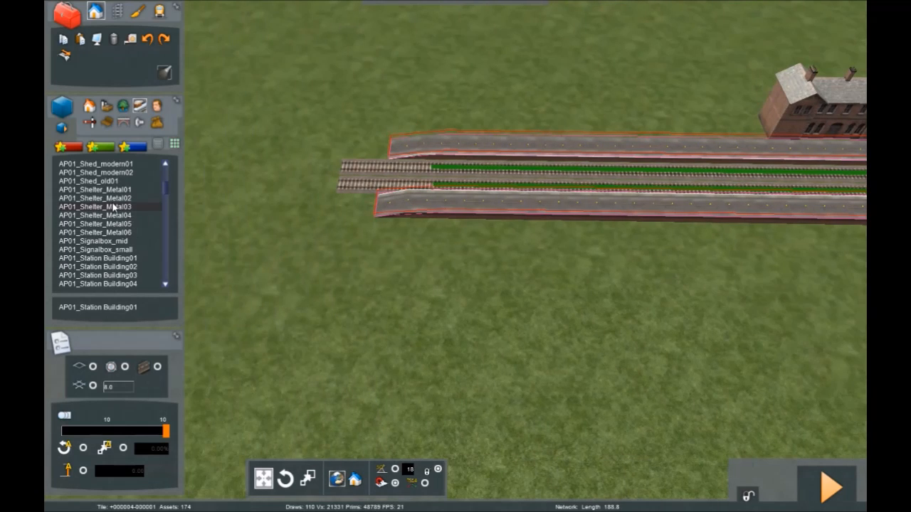
{"action": "left_click", "coordinate": [114, 207]}
{"action": "left_click", "coordinate": [391, 171]}
{"action": "key", "text": "Right"}
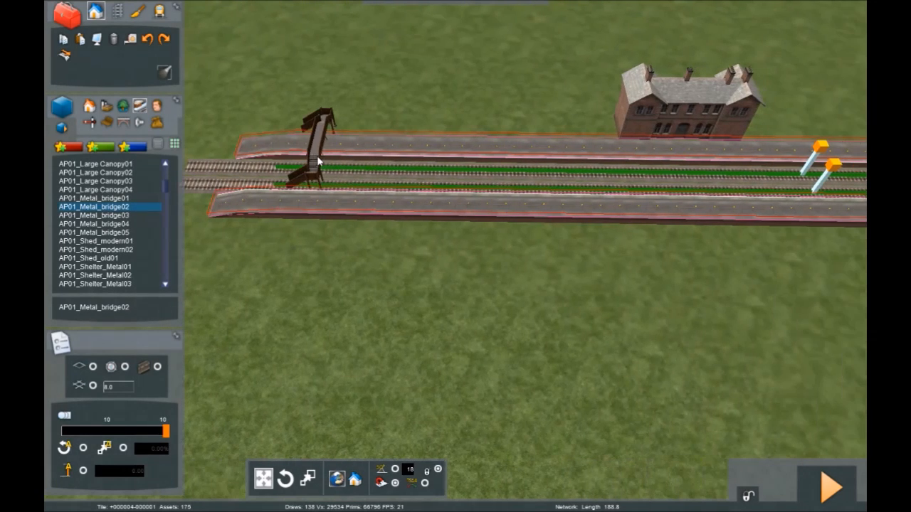
- Turn and shift the metal footbridge so its stairs land on both platforms near their ramped ends
{"action": "left_click_drag", "start_coordinate": [272, 182], "coordinate": [200, 208]}
{"action": "left_click_drag", "start_coordinate": [190, 44], "coordinate": [666, 188]}
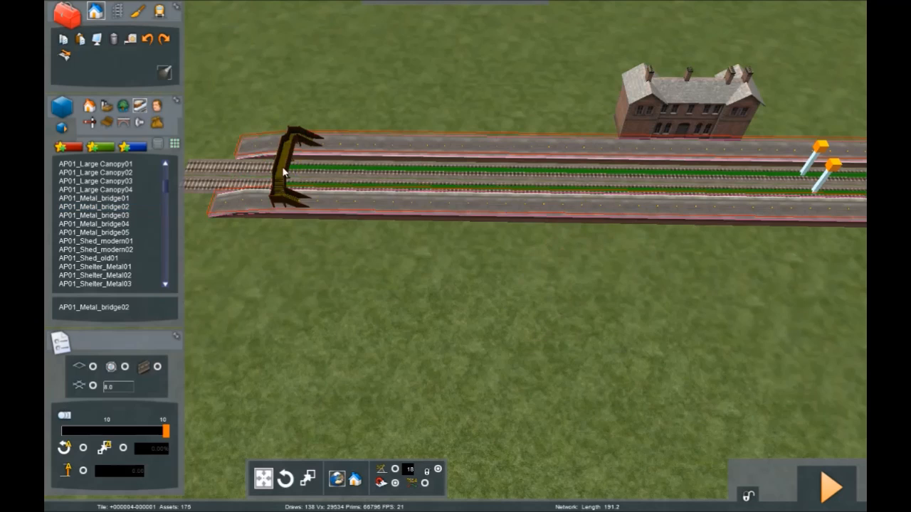
{"action": "left_click_drag", "start_coordinate": [286, 144], "coordinate": [284, 139]}
{"action": "left_click", "coordinate": [381, 112]}
- Choose RL Track concrete as the track type for laying new track beside the signal box
{"action": "key", "text": "Left"}
{"action": "key", "text": "Up"}
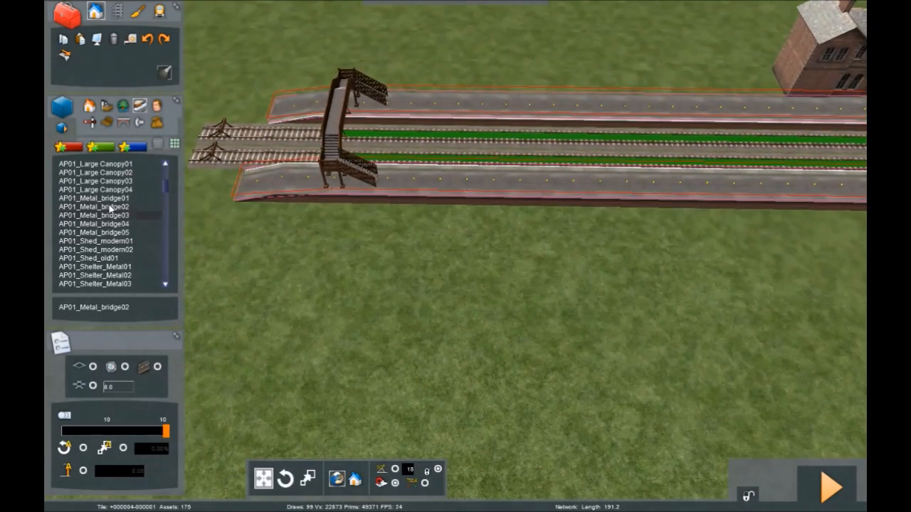
{"action": "key", "text": "Up"}
{"action": "right_click_drag", "start_coordinate": [553, 266], "coordinate": [545, 317]}
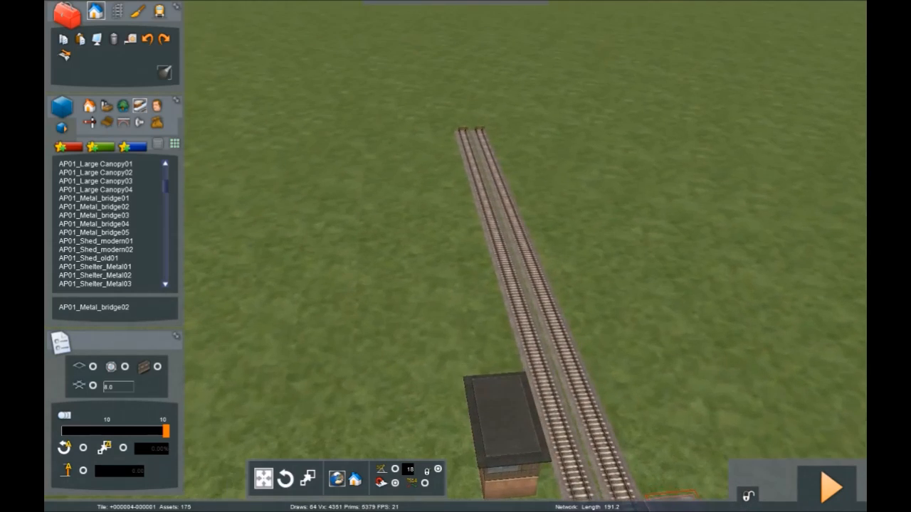
{"action": "left_click", "coordinate": [117, 10]}
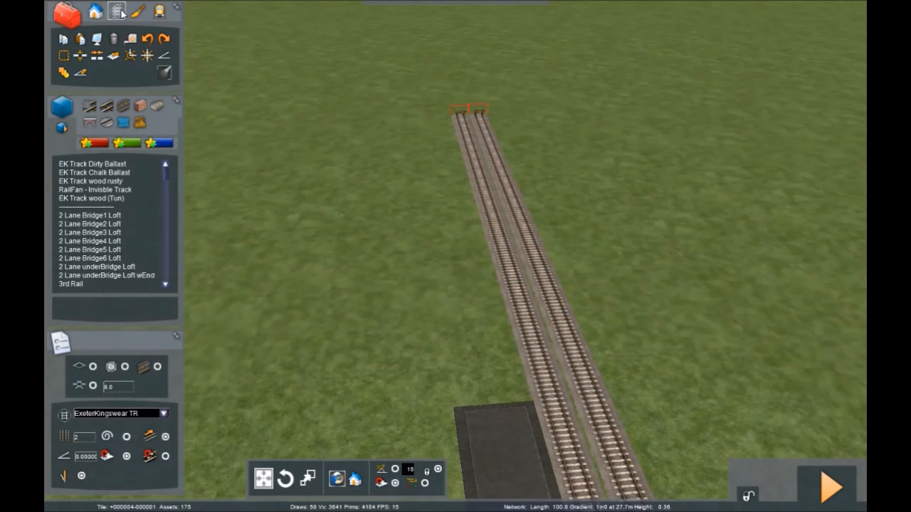
{"action": "key", "text": "Left"}
{"action": "left_click", "coordinate": [107, 105]}
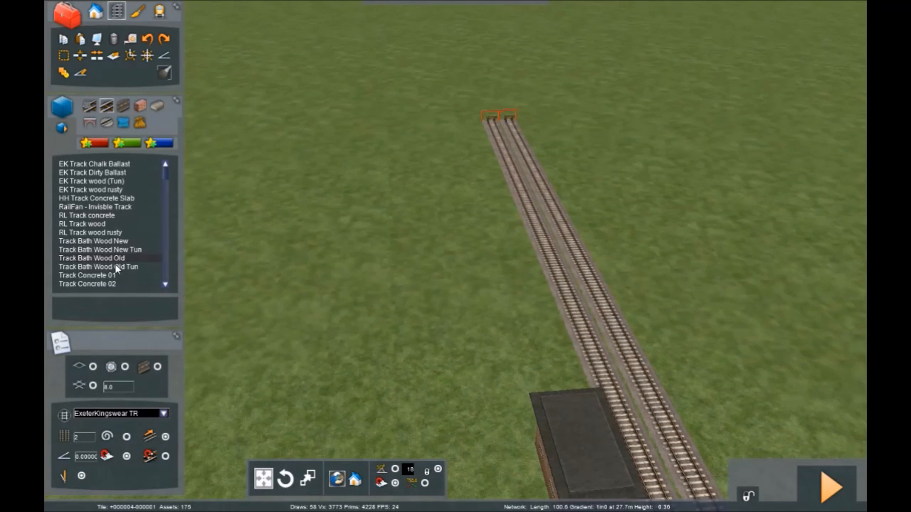
{"action": "left_click", "coordinate": [82, 224]}
{"action": "right_click_drag", "start_coordinate": [375, 389], "coordinate": [45, 266]}
{"action": "left_click", "coordinate": [107, 233]}
{"action": "key", "text": "Left"}
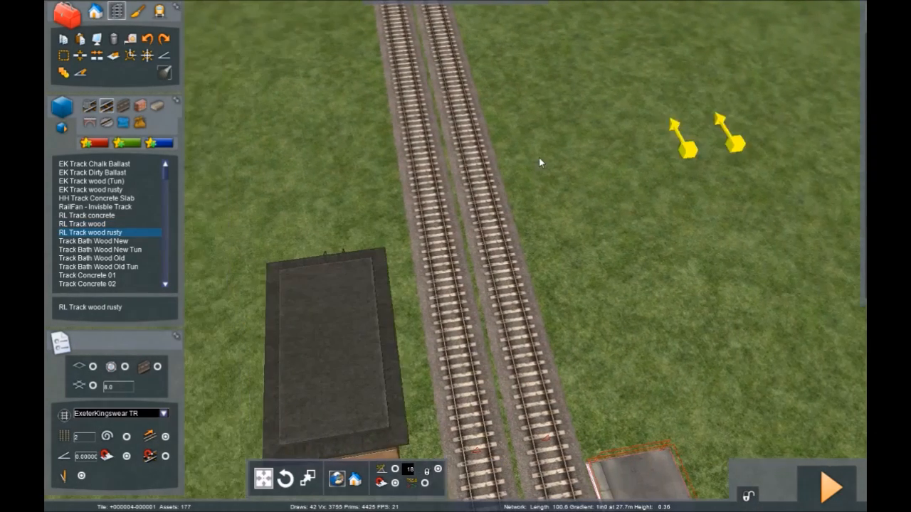
{"action": "left_click", "coordinate": [95, 215]}
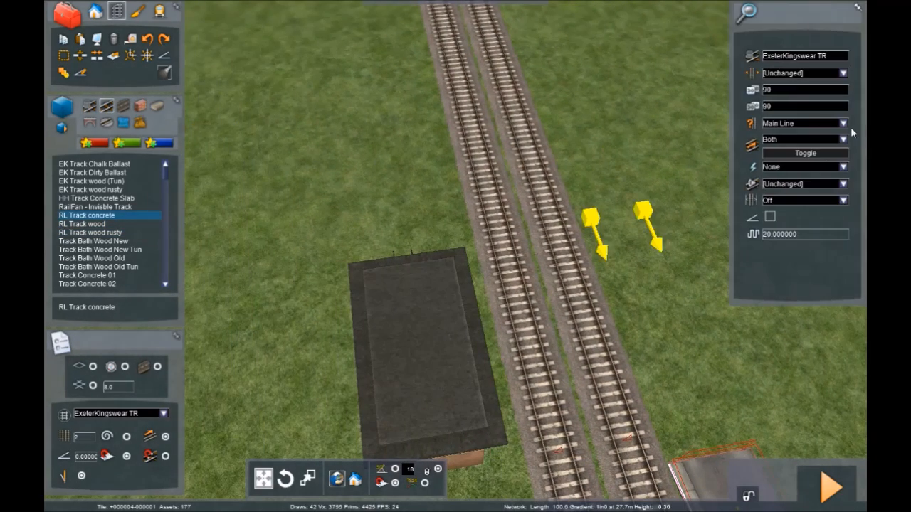
- Change the new track's line type from Main Line and reduce the number of parallel tracks to 1
{"action": "left_click", "coordinate": [844, 124]}
{"action": "left_click", "coordinate": [791, 149]}
{"action": "left_click", "coordinate": [771, 92]}
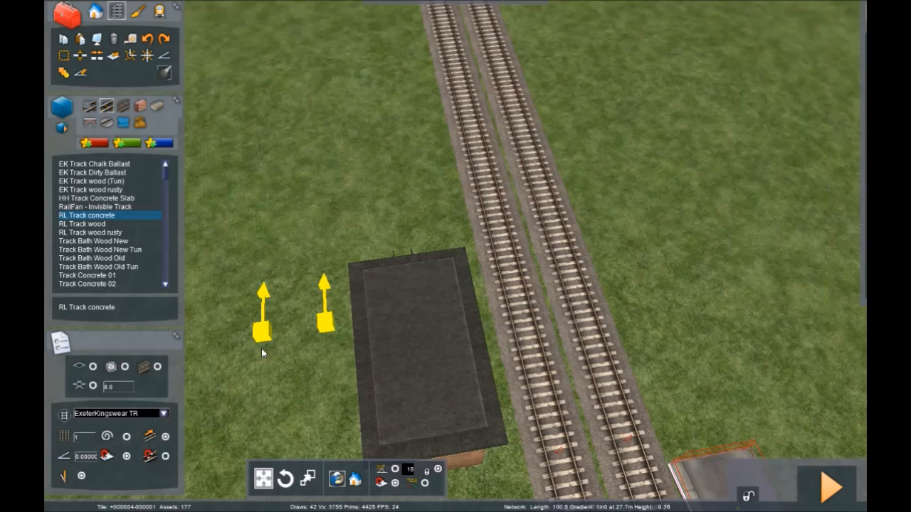
- Lay a single connecting track as a crossover between the two parallel tracks beyond the signal box
{"action": "scroll", "coordinate": [466, 349], "scroll_direction": "down", "scroll_amount": 3}
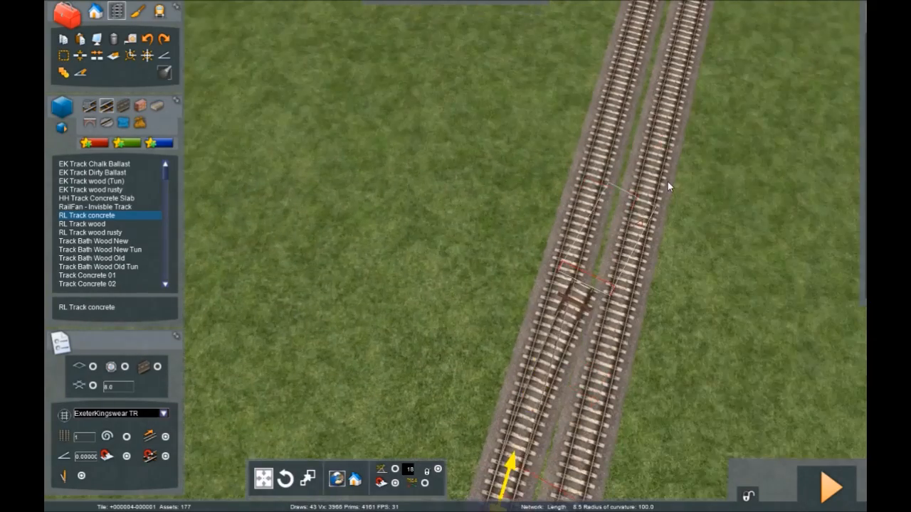
{"action": "key", "text": "Up"}
{"action": "left_click", "coordinate": [699, 36]}
{"action": "key", "text": "Up"}
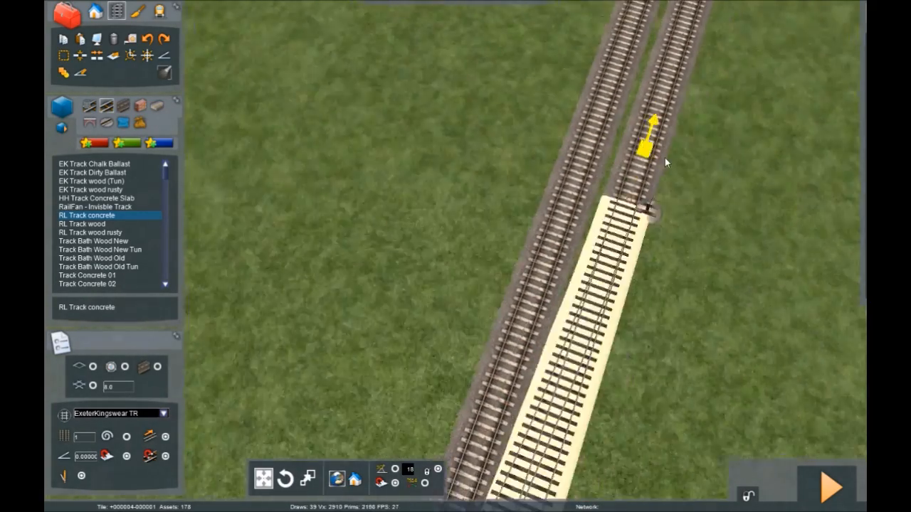
{"action": "right_click_drag", "start_coordinate": [666, 216], "coordinate": [456, 217]}
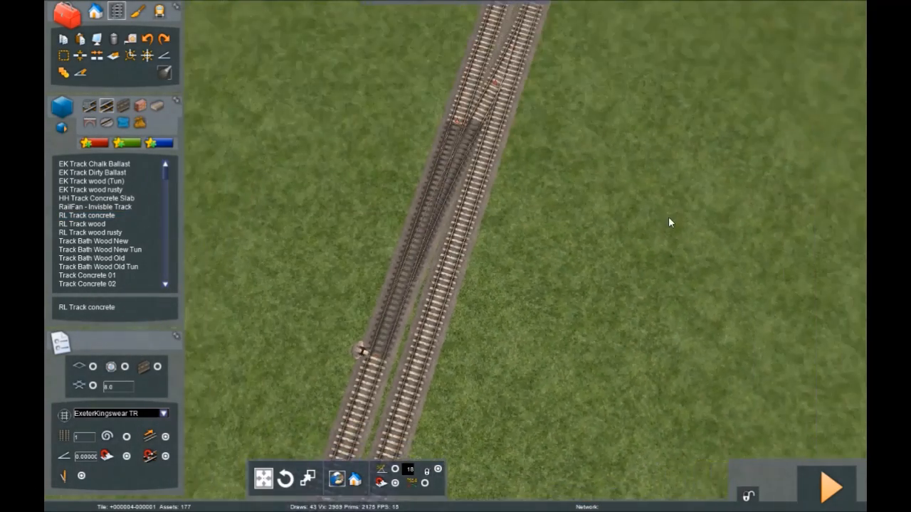
{"action": "key", "text": "Left"}
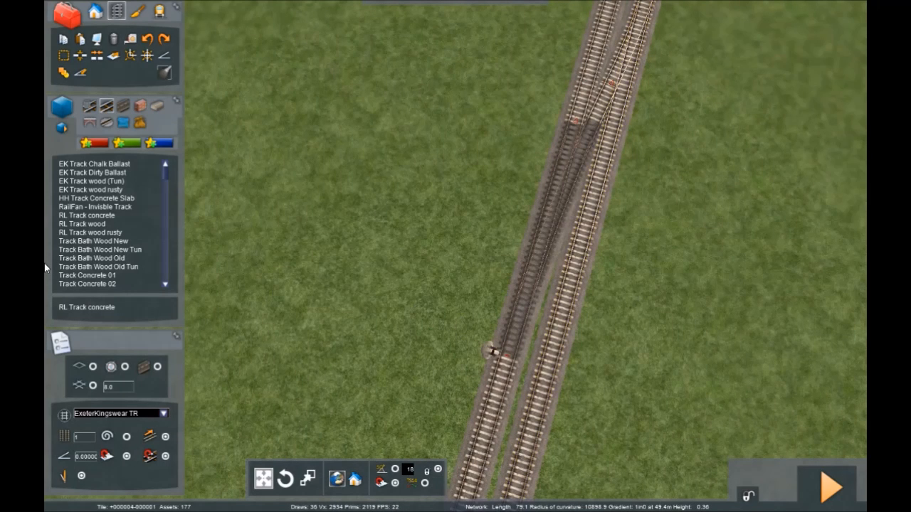
- Try to lay a second RL Track concrete crossover between the parallel tracks, on the signal box side of the first
{"action": "left_click", "coordinate": [112, 215]}
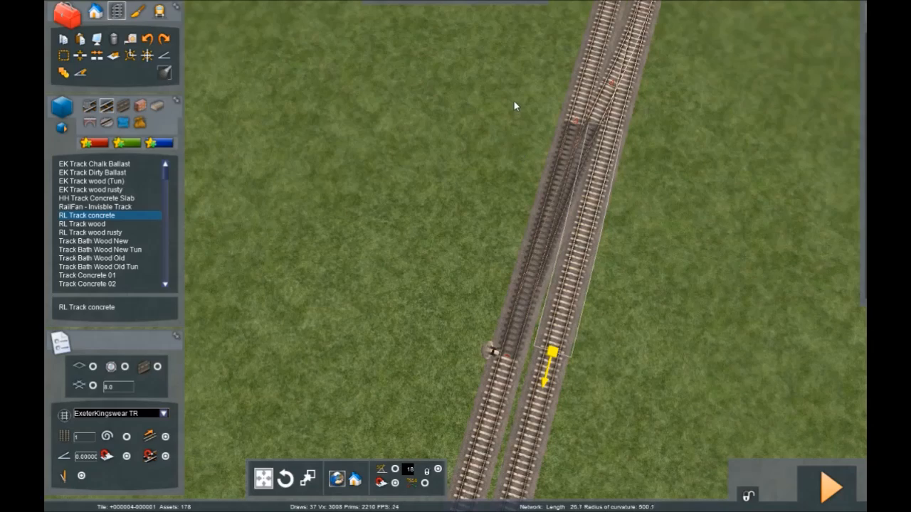
{"action": "key", "text": "Up"}
{"action": "key", "text": "Up"}
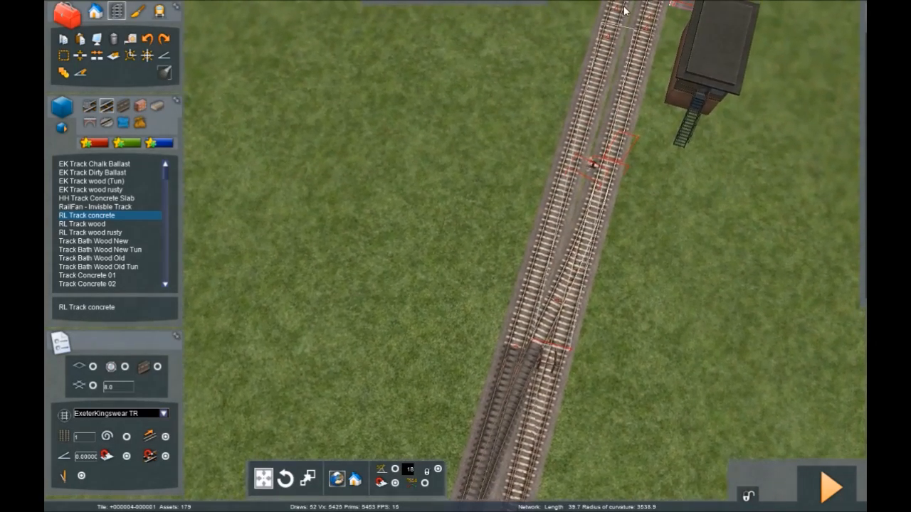
{"action": "key", "text": "Up"}
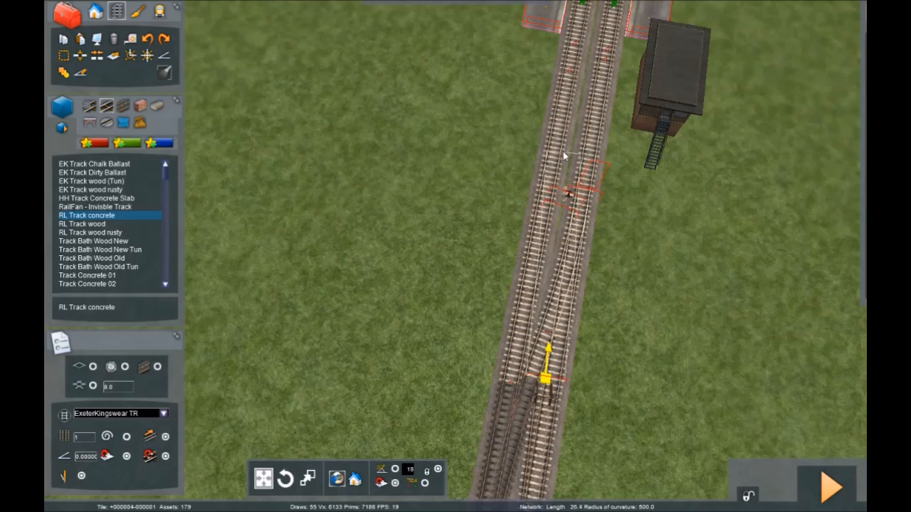
{"action": "left_click", "coordinate": [559, 288]}
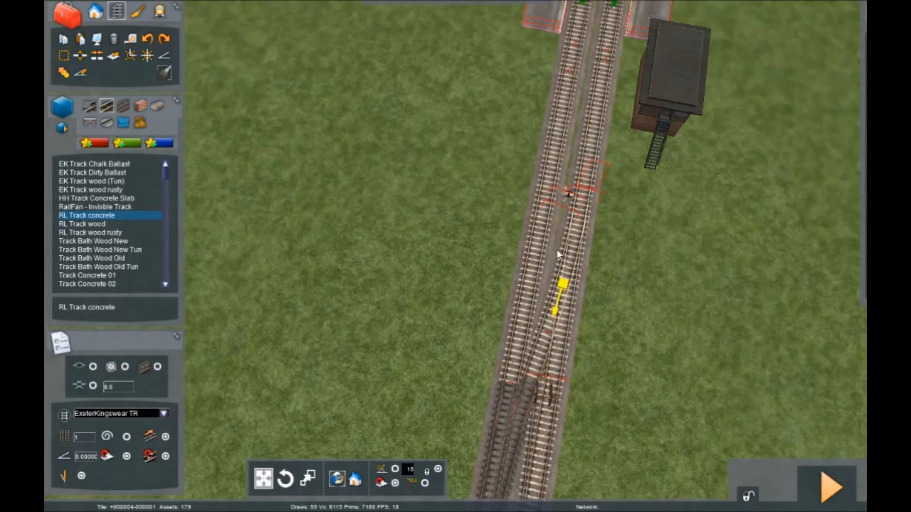
- Examine the turnout rails up close and delete the faulty connecting track piece between the parallel tracks
{"action": "right_click_drag", "start_coordinate": [536, 413], "coordinate": [549, 414]}
{"action": "key", "text": "Left"}
{"action": "scroll", "coordinate": [488, 380], "scroll_direction": "down", "scroll_amount": 3}
{"action": "scroll", "coordinate": [481, 378], "scroll_direction": "up", "scroll_amount": 5}
{"action": "right_click", "coordinate": [467, 377]}
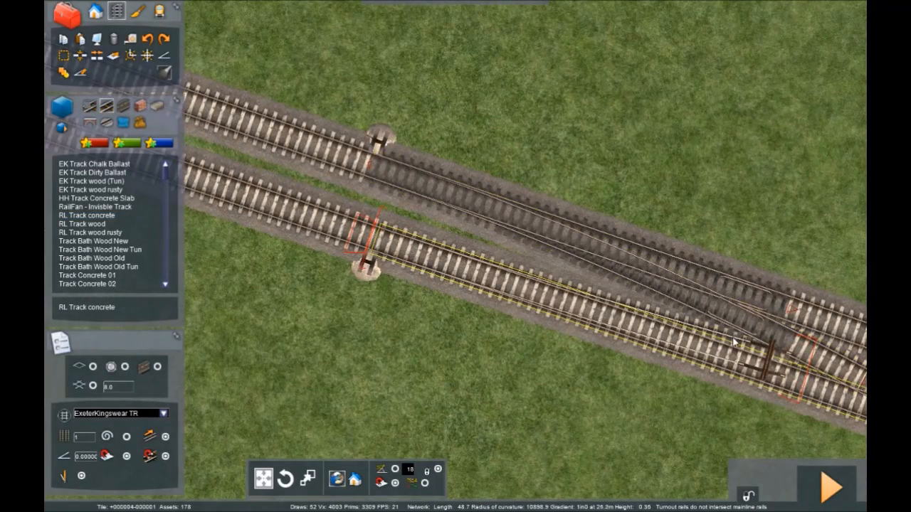
{"action": "scroll", "coordinate": [626, 247], "scroll_direction": "up", "scroll_amount": 3}
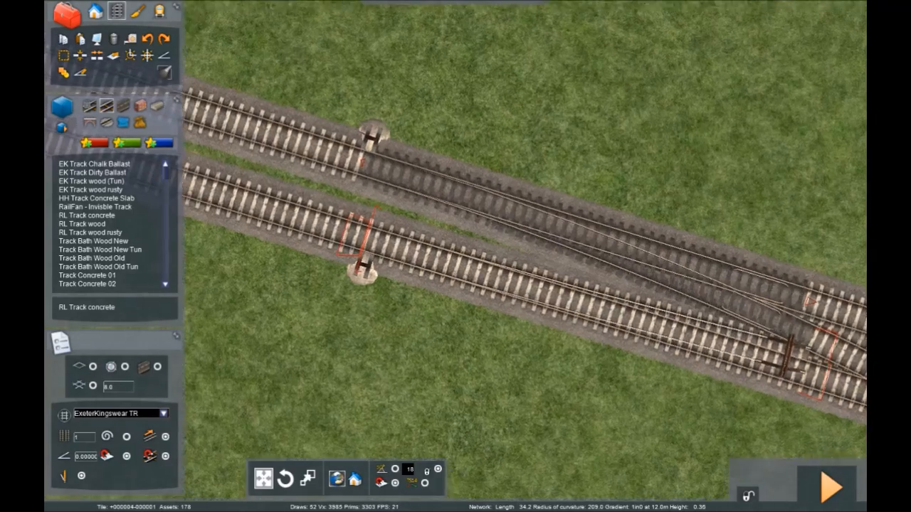
{"action": "right_click_drag", "start_coordinate": [626, 247], "coordinate": [598, 103]}
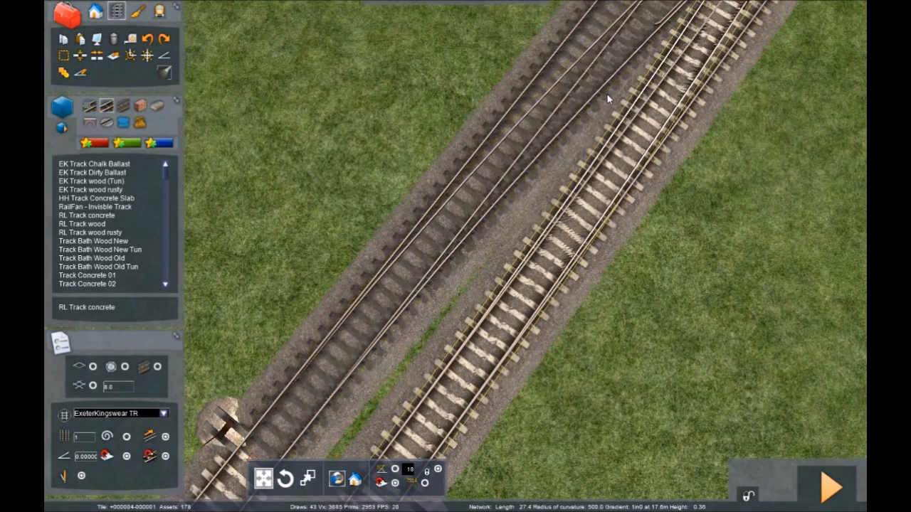
{"action": "left_click", "coordinate": [610, 95]}
{"action": "key", "text": "Delete"}
- Insert a new crossover between the two parallel tracks on the signal box side of the existing turnout
{"action": "scroll", "coordinate": [155, 295], "scroll_direction": "down", "scroll_amount": 2}
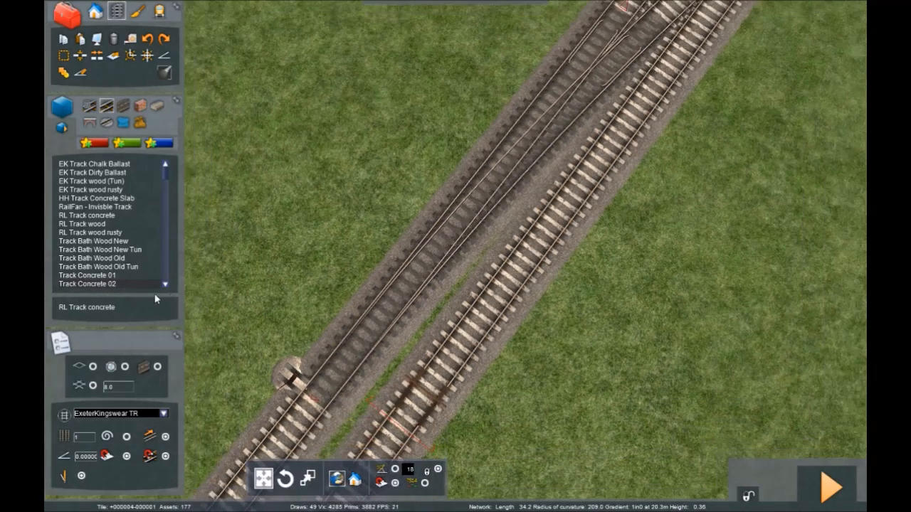
{"action": "left_click", "coordinate": [135, 51]}
{"action": "left_click", "coordinate": [483, 439]}
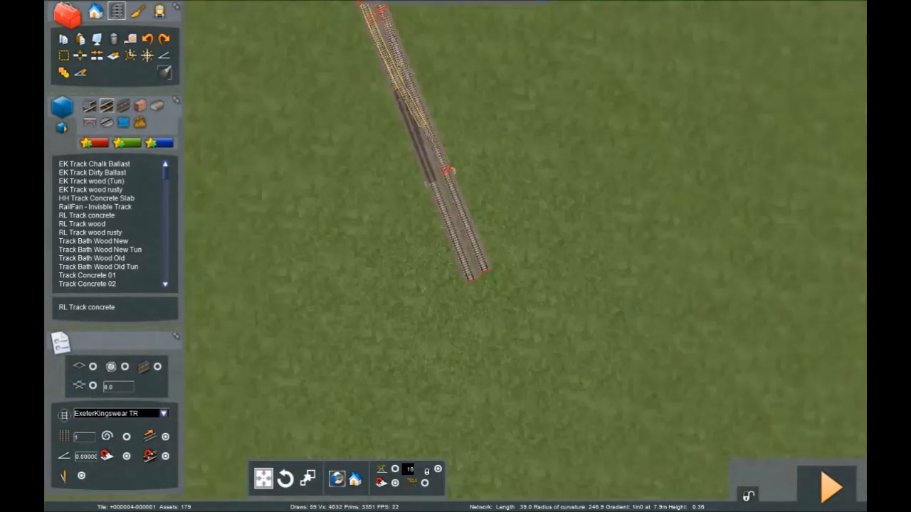
- Raise the terrain beyond the buffer stops into hills with the terrain brush size set to 50.00
{"action": "right_click_drag", "start_coordinate": [563, 272], "coordinate": [441, 349]}
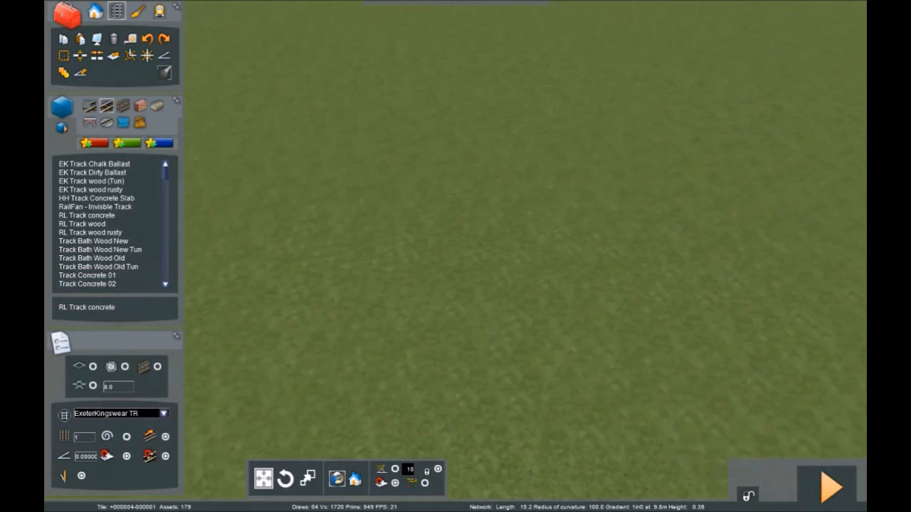
{"action": "right_click_drag", "start_coordinate": [449, 208], "coordinate": [399, 171]}
{"action": "scroll", "coordinate": [420, 306], "scroll_direction": "up", "scroll_amount": 5}
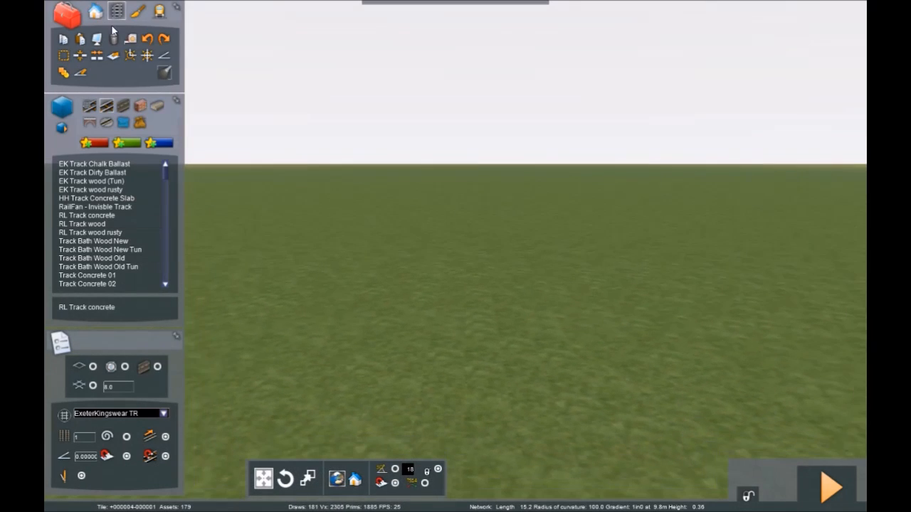
{"action": "left_click", "coordinate": [138, 12]}
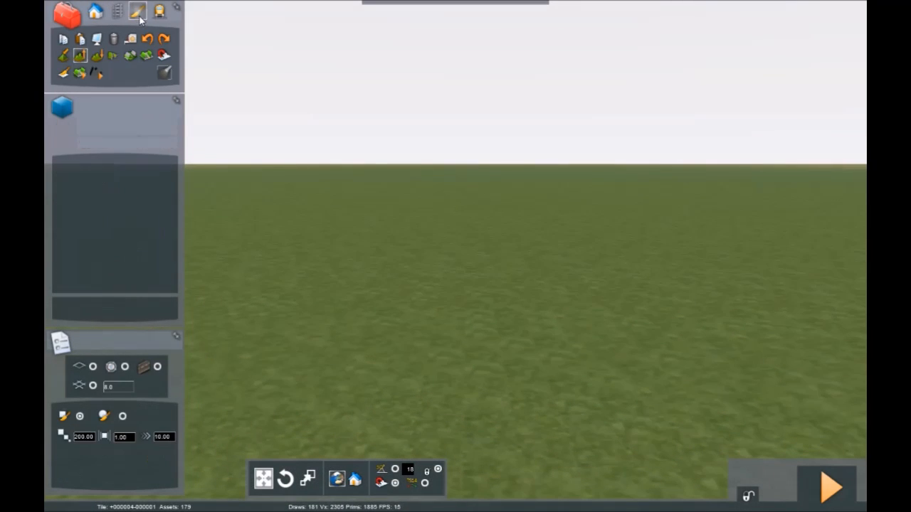
{"action": "left_click", "coordinate": [113, 56]}
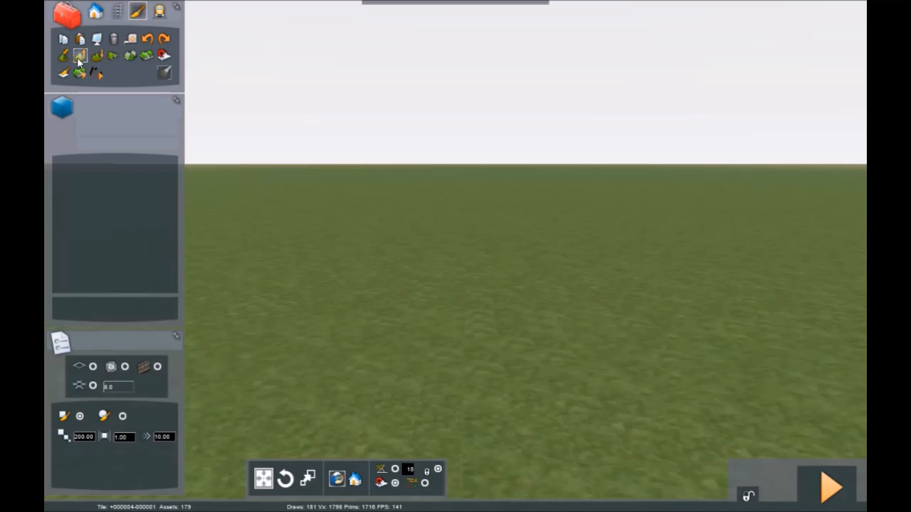
{"action": "right_click_drag", "start_coordinate": [415, 263], "coordinate": [415, 313]}
{"action": "key", "text": "Right"}
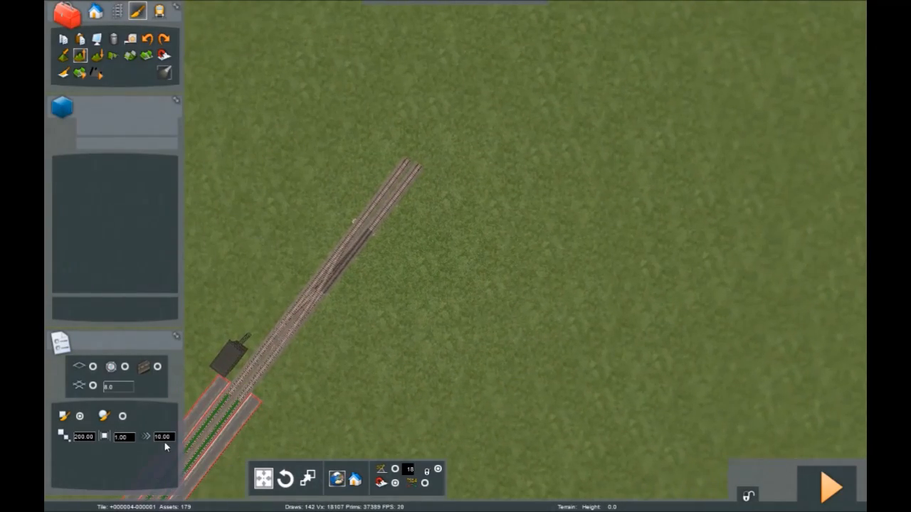
{"action": "left_click", "coordinate": [526, 40]}
{"action": "right_click_drag", "start_coordinate": [498, 128], "coordinate": [434, 92]}
{"action": "mouse_move", "coordinate": [616, 249]}
{"action": "right_mouse_down"}
{"action": "mouse_move", "coordinate": [648, 324]}
{"action": "mouse_move", "coordinate": [600, 246]}
{"action": "right_mouse_up"}
{"action": "mouse_move", "coordinate": [654, 223]}
{"action": "left_mouse_down"}
{"action": "mouse_move", "coordinate": [584, 238]}
{"action": "mouse_move", "coordinate": [476, 295]}
{"action": "mouse_move", "coordinate": [586, 285]}
{"action": "mouse_move", "coordinate": [583, 264]}
{"action": "mouse_move", "coordinate": [570, 263]}
{"action": "mouse_move", "coordinate": [555, 271]}
{"action": "mouse_move", "coordinate": [740, 249]}
{"action": "mouse_move", "coordinate": [745, 204]}
{"action": "mouse_move", "coordinate": [761, 228]}
{"action": "mouse_move", "coordinate": [704, 135]}
{"action": "mouse_move", "coordinate": [590, 108]}
{"action": "mouse_move", "coordinate": [488, 146]}
{"action": "mouse_move", "coordinate": [449, 230]}
{"action": "mouse_move", "coordinate": [579, 439]}
{"action": "mouse_move", "coordinate": [709, 463]}
{"action": "left_mouse_up"}
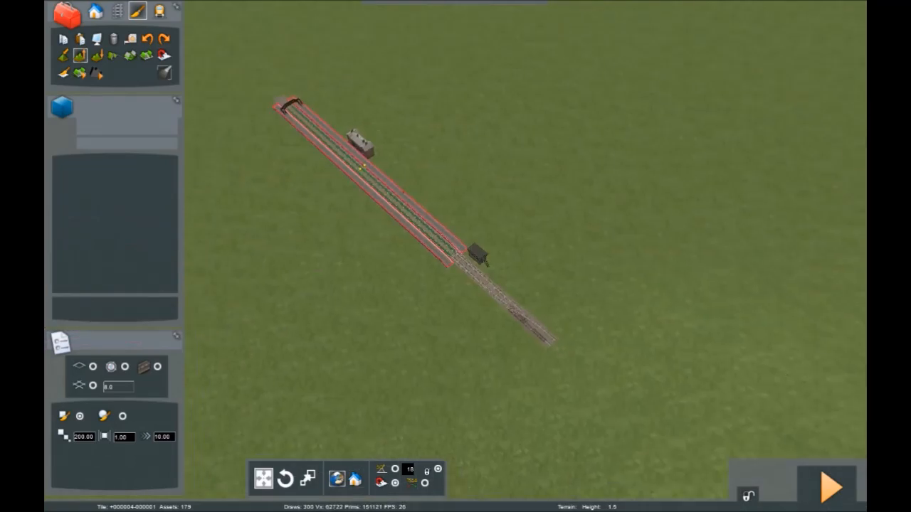
{"action": "scroll", "coordinate": [455, 256], "scroll_direction": "up", "scroll_amount": 8}
{"action": "mouse_move", "coordinate": [456, 256]}
{"action": "right_mouse_down"}
{"action": "mouse_move", "coordinate": [556, 220]}
{"action": "mouse_move", "coordinate": [655, 164]}
{"action": "mouse_move", "coordinate": [584, 285]}
{"action": "right_mouse_up"}
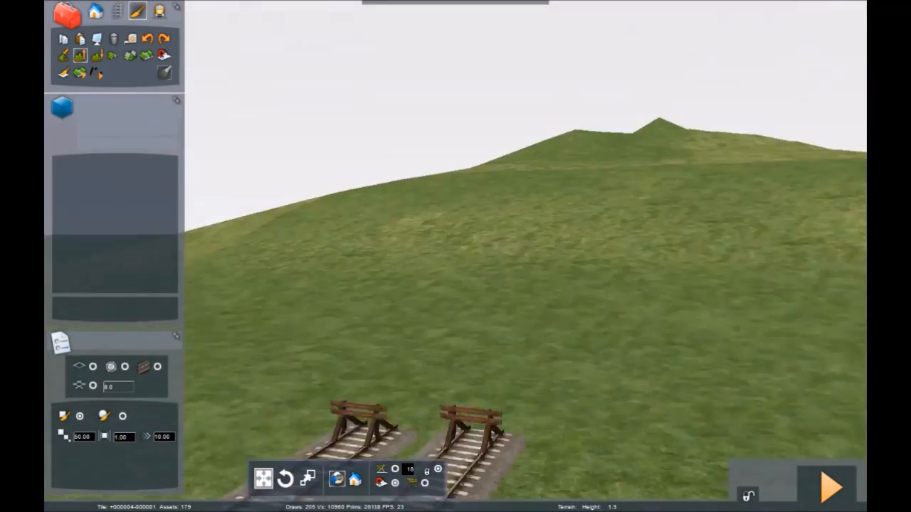
- Choose RL Track concrete as the track type for laying new track beyond the two buffer stops
{"action": "mouse_move", "coordinate": [456, 213]}
{"action": "right_mouse_down"}
{"action": "mouse_move", "coordinate": [420, 299]}
{"action": "mouse_move", "coordinate": [405, 306]}
{"action": "right_mouse_up"}
{"action": "scroll", "coordinate": [405, 307], "scroll_direction": "down", "scroll_amount": 5}
{"action": "scroll", "coordinate": [406, 309], "scroll_direction": "down", "scroll_amount": 5}
{"action": "right_click_drag", "start_coordinate": [492, 294], "coordinate": [556, 284]}
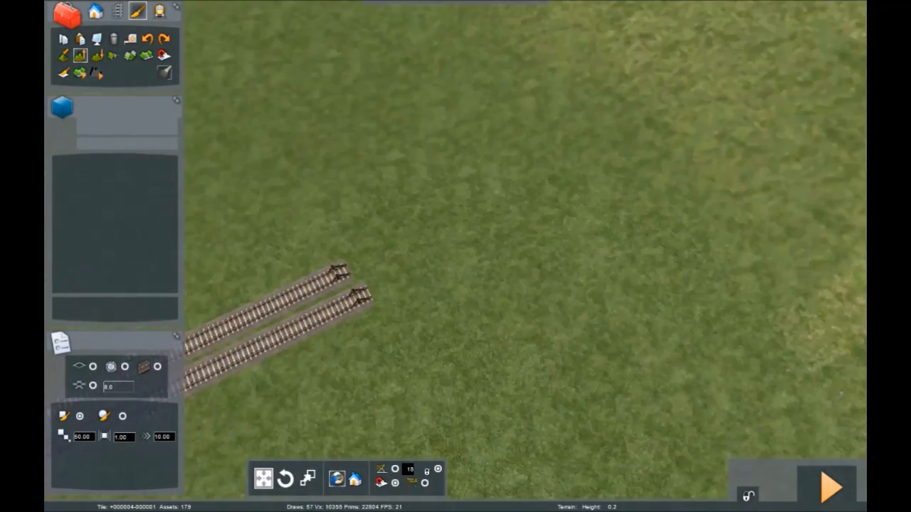
{"action": "left_click", "coordinate": [117, 12]}
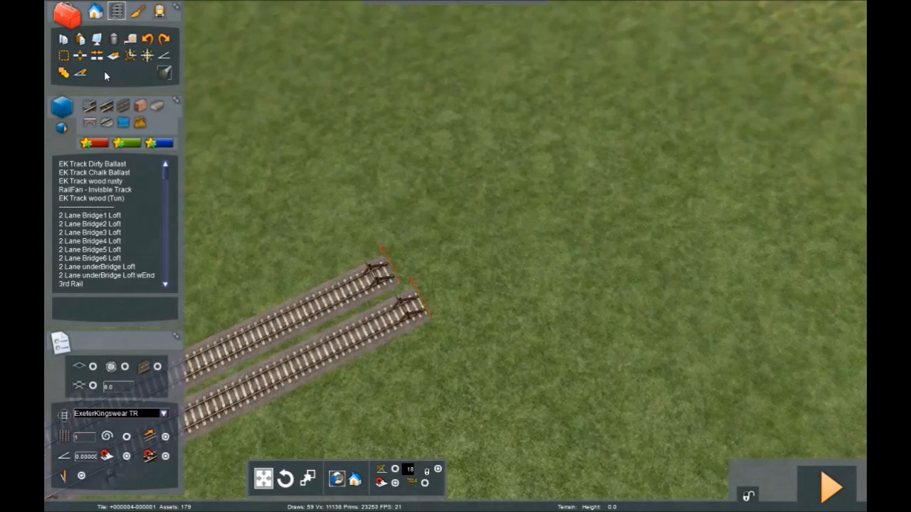
{"action": "left_click", "coordinate": [105, 107]}
{"action": "left_click", "coordinate": [99, 233]}
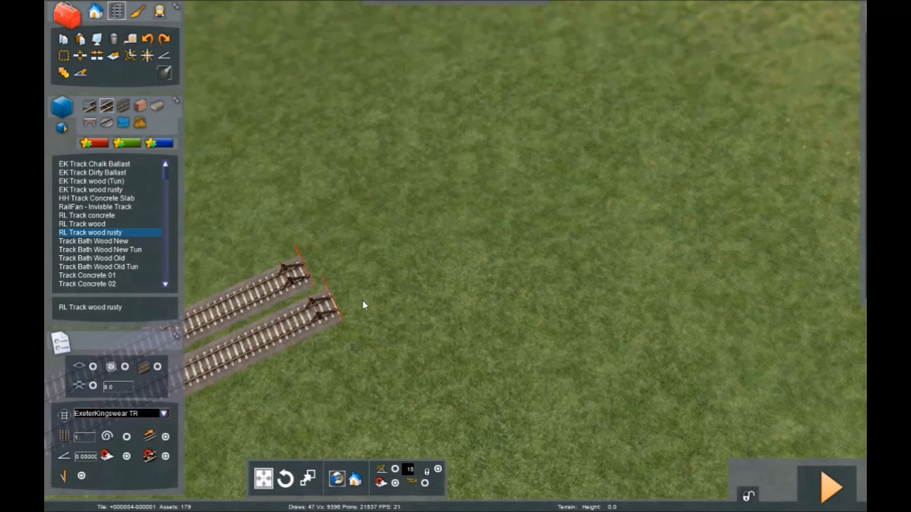
{"action": "left_click", "coordinate": [107, 216]}
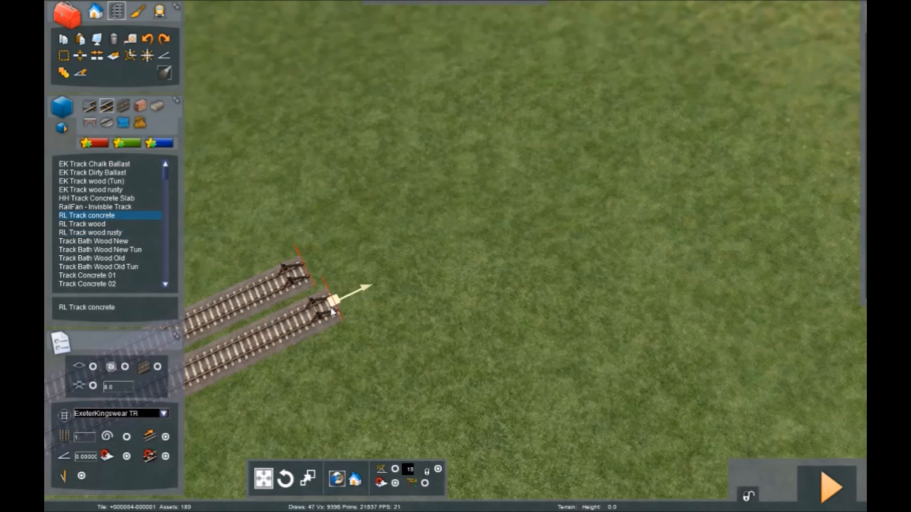
- Set the number of parallel tracks to 2 and try to line up the start points with both track ends
{"action": "right_click_drag", "start_coordinate": [334, 310], "coordinate": [269, 315]}
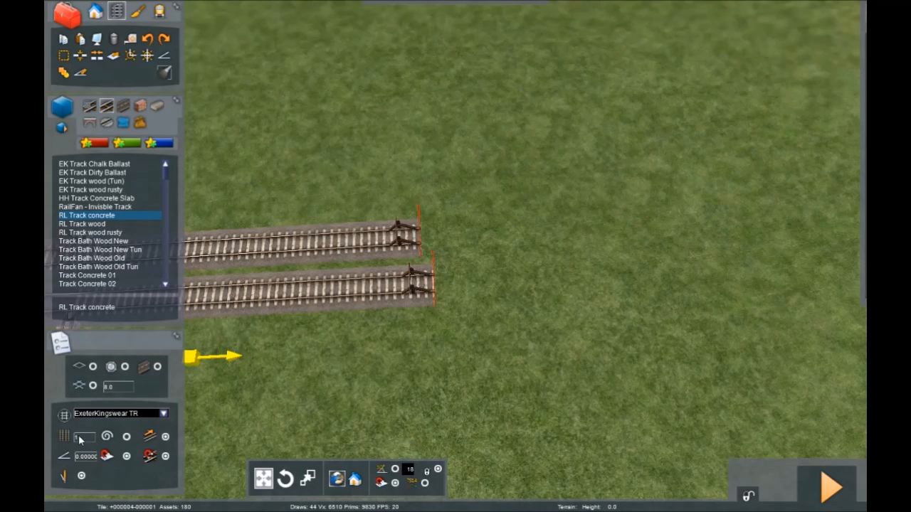
{"action": "type", "text": "2"}
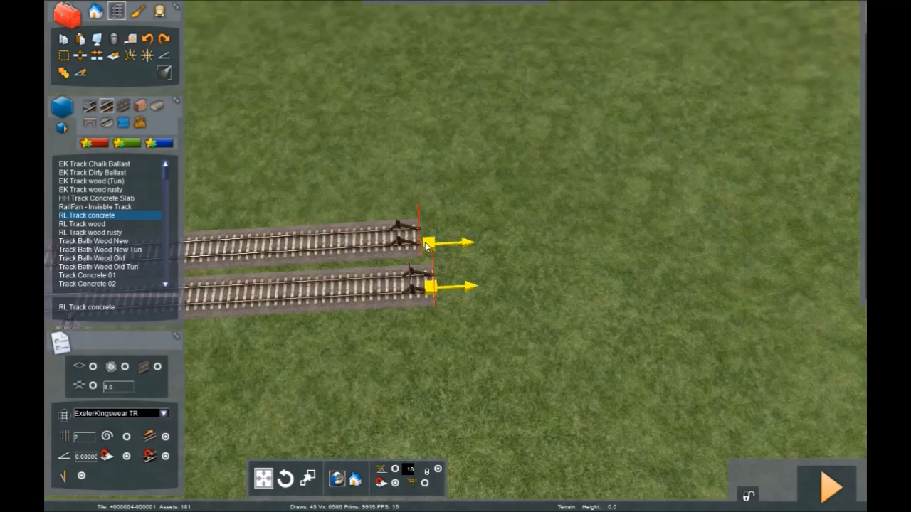
{"action": "right_click_drag", "start_coordinate": [385, 245], "coordinate": [341, 270]}
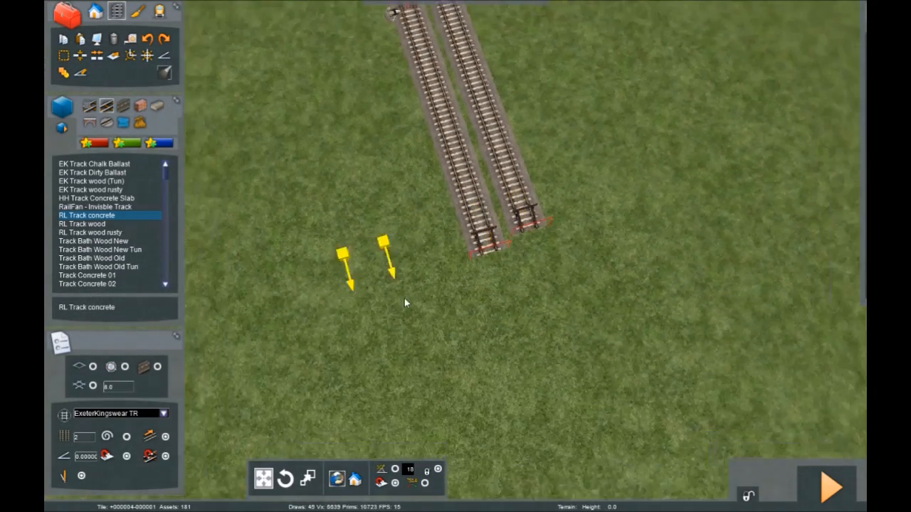
{"action": "scroll", "coordinate": [456, 288], "scroll_direction": "down", "scroll_amount": 2}
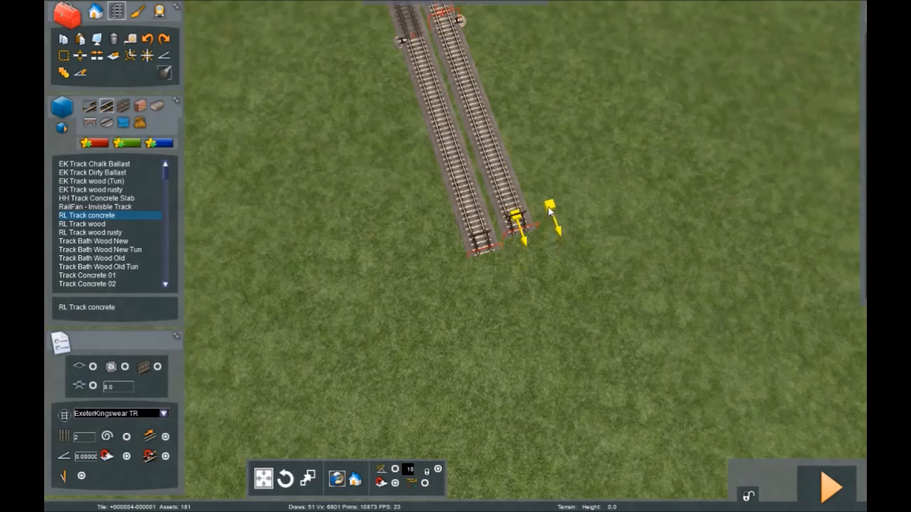
{"action": "right_click_drag", "start_coordinate": [567, 354], "coordinate": [555, 351]}
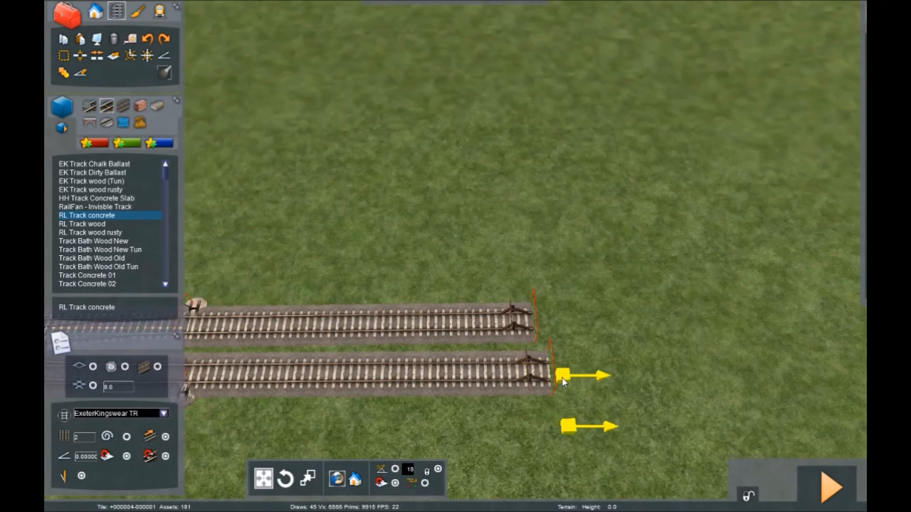
- Set the number of parallel tracks to 1 and try to extend one of the buffer-stop tracks
{"action": "left_click", "coordinate": [74, 438]}
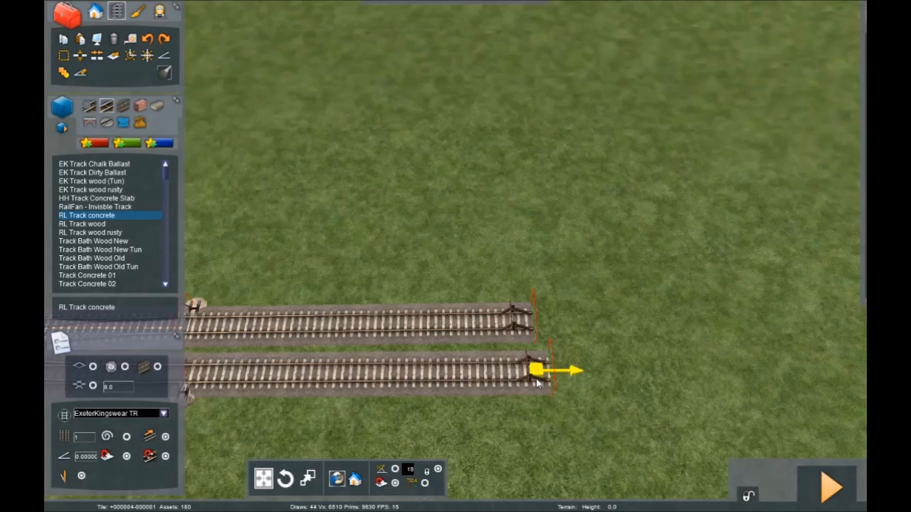
{"action": "right_click_drag", "start_coordinate": [676, 365], "coordinate": [645, 351]}
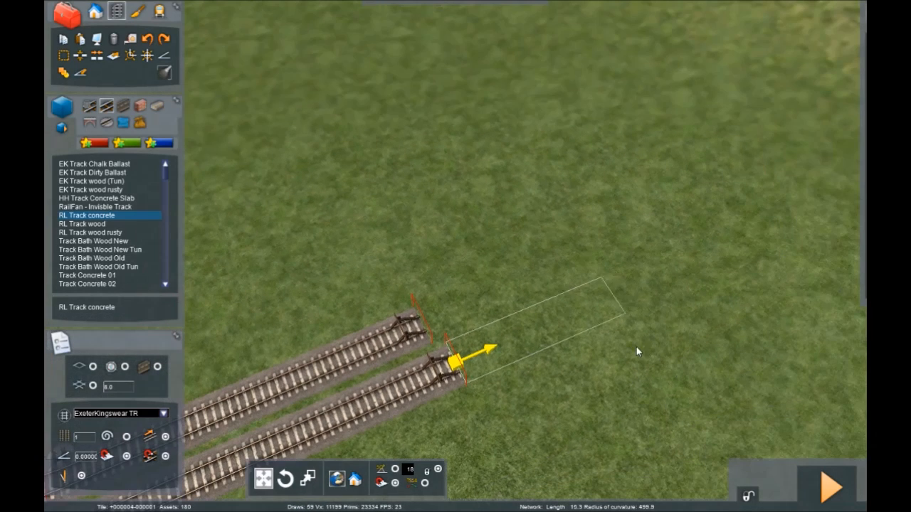
{"action": "right_click", "coordinate": [659, 269]}
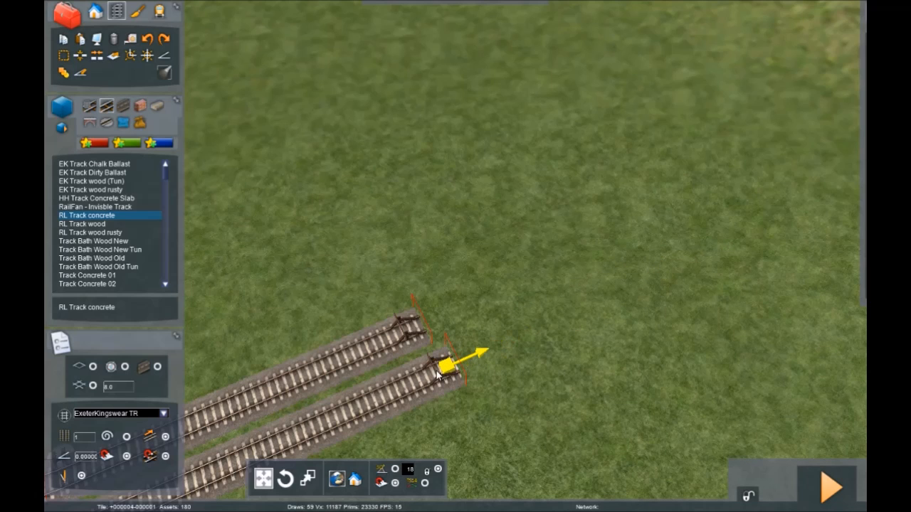
{"action": "right_click_drag", "start_coordinate": [585, 308], "coordinate": [555, 210]}
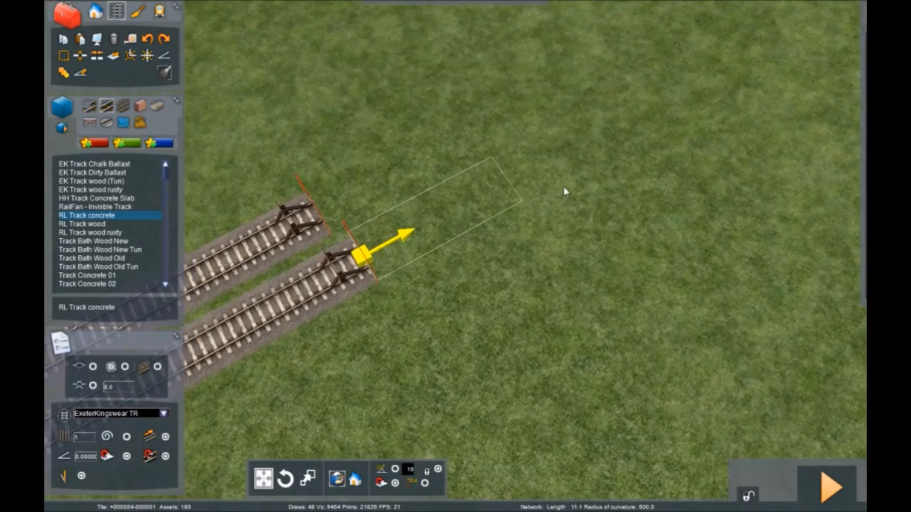
{"action": "right_click", "coordinate": [756, 41]}
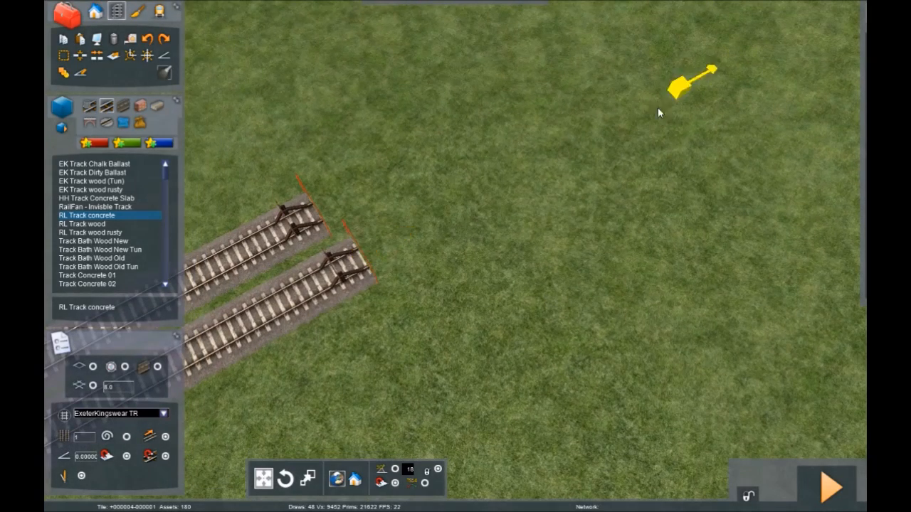
{"action": "left_click", "coordinate": [364, 265]}
{"action": "right_click", "coordinate": [733, 72]}
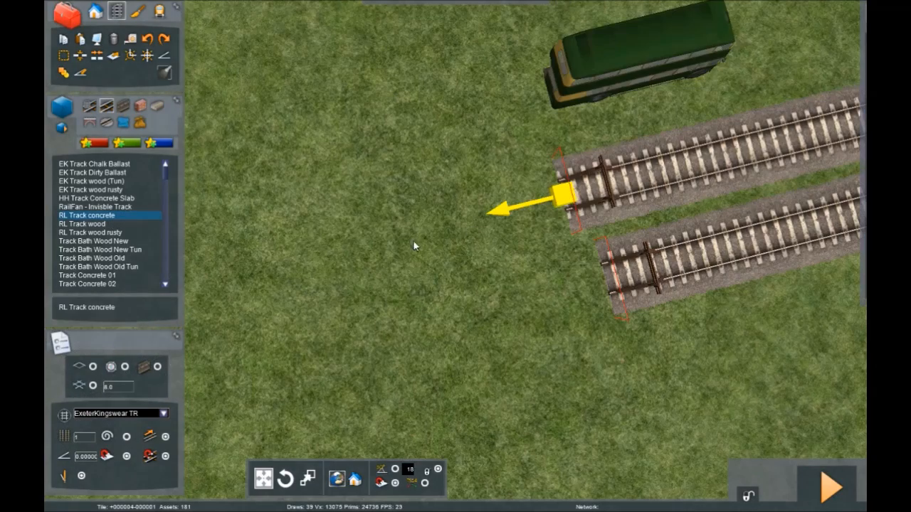
- Extend the track beside the bus past its buffer stop with RL Track concrete
{"action": "left_click", "coordinate": [413, 243]}
{"action": "key", "text": "Left"}
{"action": "right_click_drag", "start_coordinate": [460, 214], "coordinate": [370, 199]}
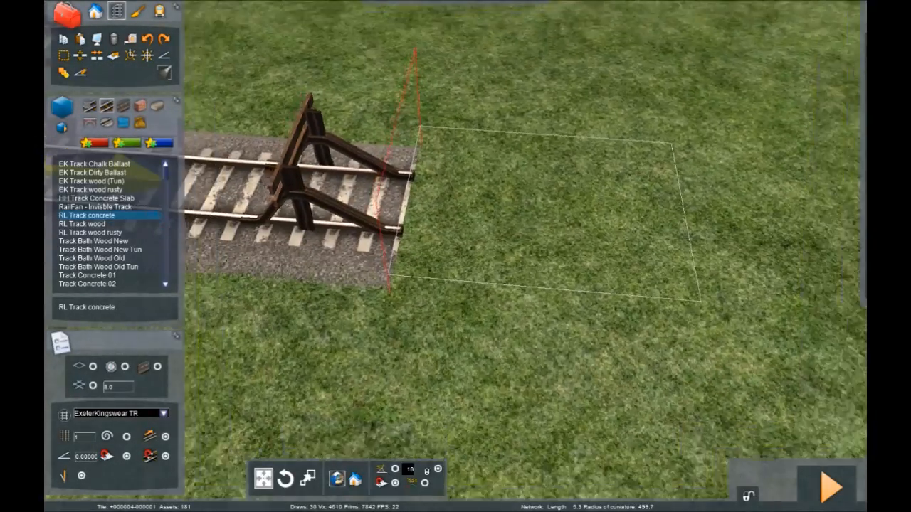
{"action": "scroll", "coordinate": [455, 241], "scroll_direction": "down", "scroll_amount": 5}
{"action": "scroll", "coordinate": [466, 231], "scroll_direction": "up", "scroll_amount": 2}
{"action": "left_click", "coordinate": [468, 233]}
{"action": "key", "text": "Right"}
{"action": "left_click", "coordinate": [475, 242]}
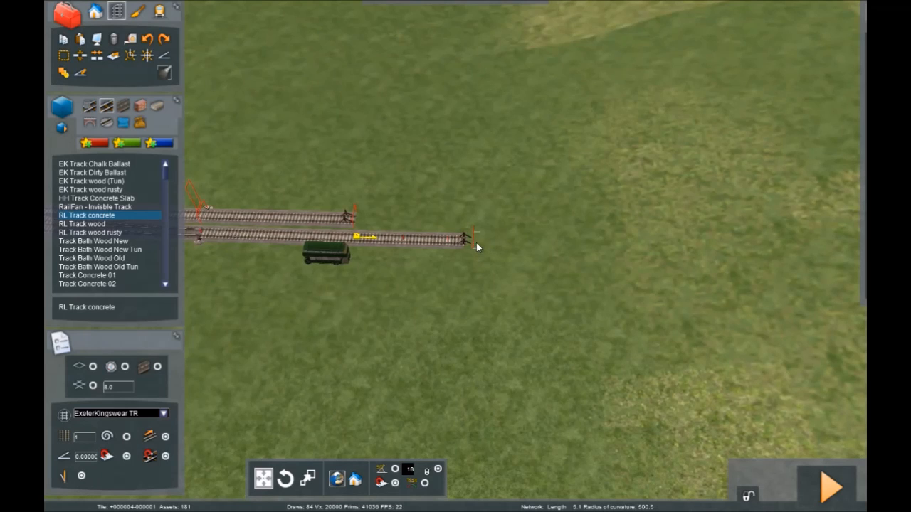
{"action": "right_click", "coordinate": [476, 245]}
{"action": "right_click", "coordinate": [467, 263]}
{"action": "scroll", "coordinate": [455, 265], "scroll_direction": "up", "scroll_amount": 2}
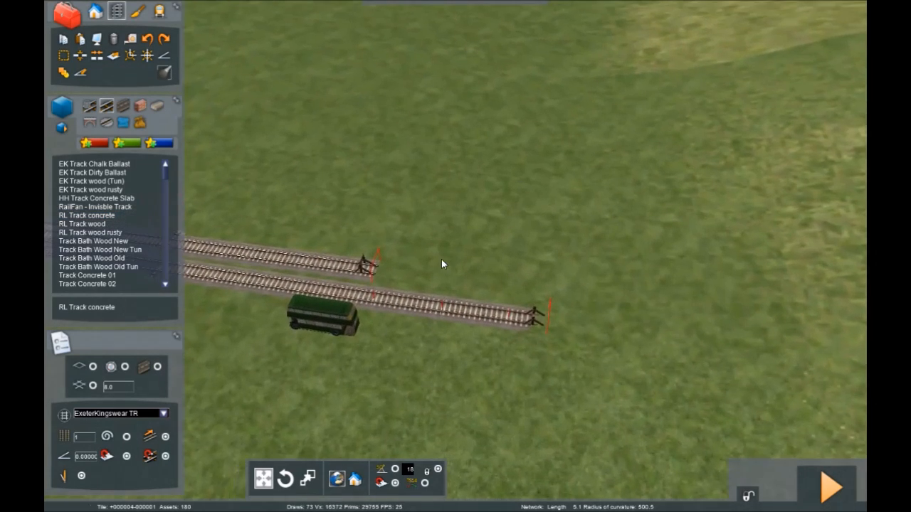
- Lay a further short length of RL Track concrete from the end of the extended track
{"action": "left_click", "coordinate": [100, 216]}
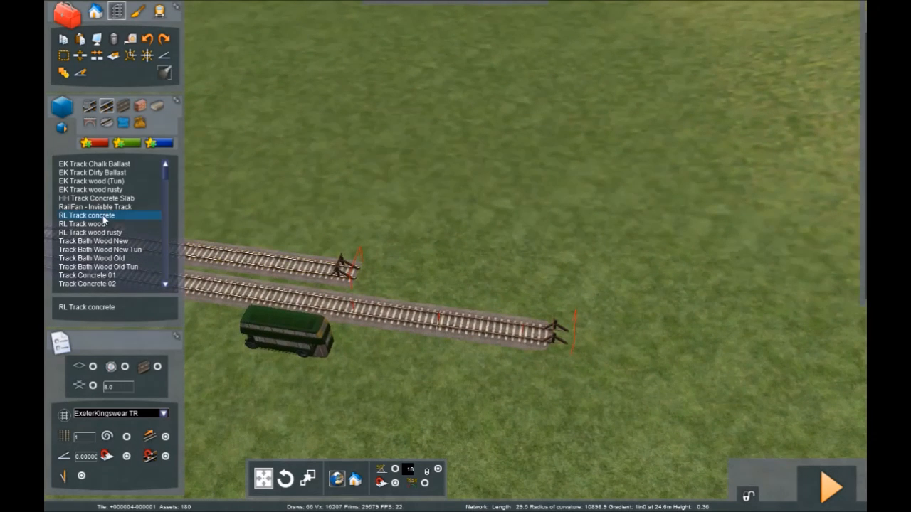
{"action": "left_click_drag", "start_coordinate": [368, 275], "coordinate": [483, 306]}
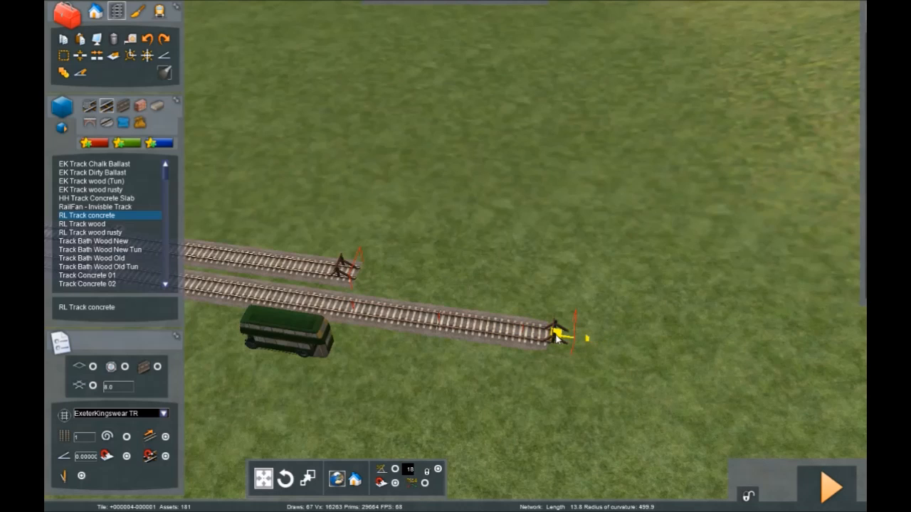
{"action": "left_click_drag", "start_coordinate": [647, 350], "coordinate": [644, 349]}
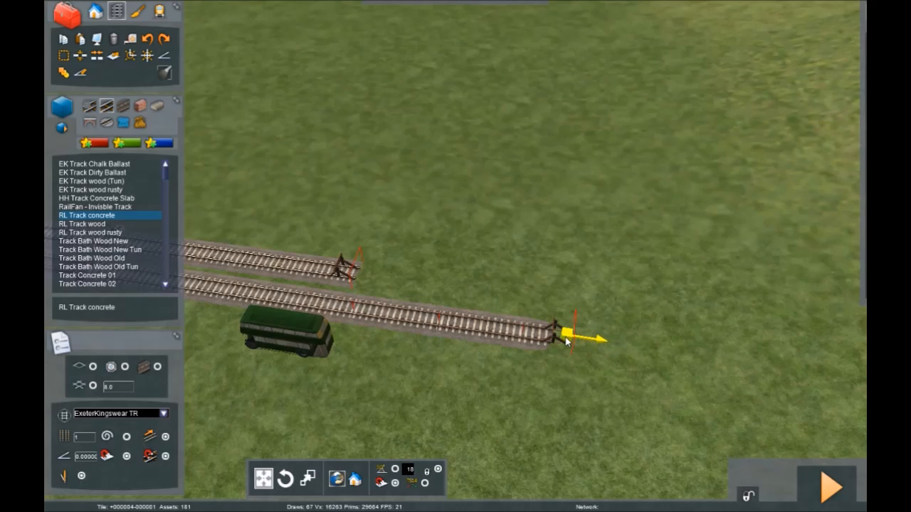
{"action": "left_click", "coordinate": [619, 341]}
{"action": "key", "text": "Right"}
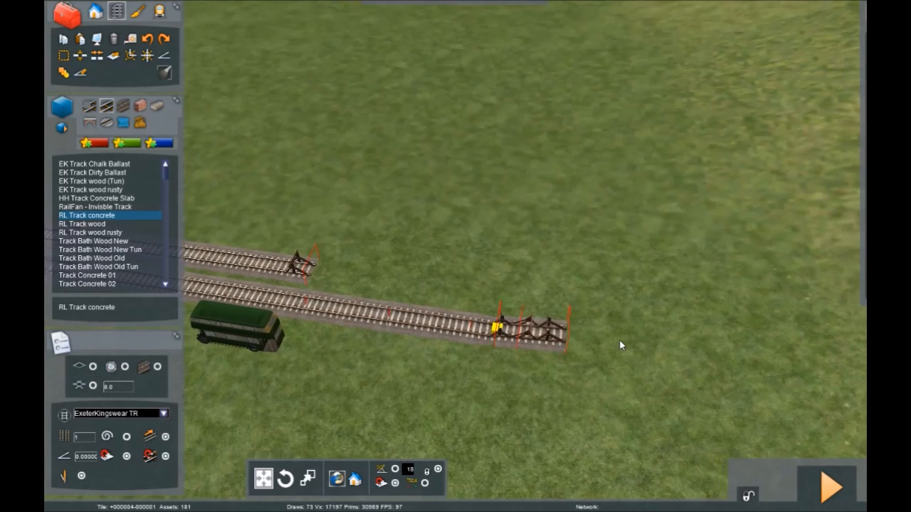
- Delete the surplus short track pieces with overlapping buffer stops at the end of the extended track
{"action": "scroll", "coordinate": [595, 349], "scroll_direction": "up", "scroll_amount": 5}
{"action": "mouse_move", "coordinate": [596, 348]}
{"action": "right_mouse_down"}
{"action": "mouse_move", "coordinate": [741, 349]}
{"action": "mouse_move", "coordinate": [596, 348]}
{"action": "right_mouse_up"}
{"action": "key", "text": "Left"}
{"action": "key", "text": "Down"}
{"action": "left_click", "coordinate": [133, 60]}
{"action": "key", "text": "Up"}
{"action": "key", "text": "Up"}
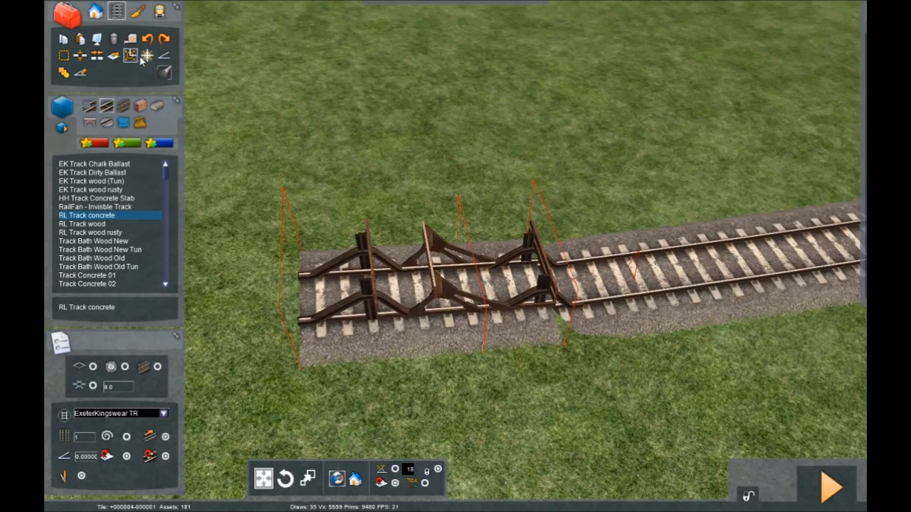
{"action": "left_click", "coordinate": [119, 12]}
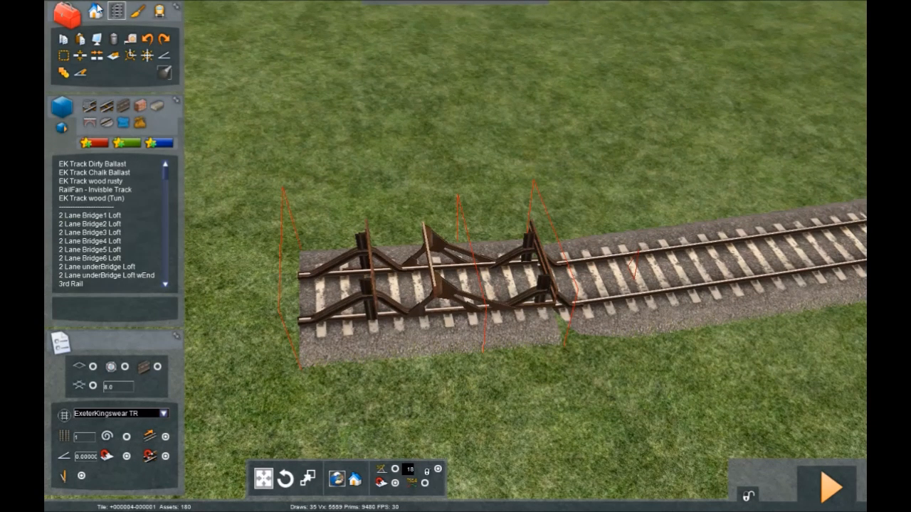
{"action": "left_click", "coordinate": [96, 8]}
{"action": "left_click", "coordinate": [431, 300]}
{"action": "scroll", "coordinate": [431, 299], "scroll_direction": "up", "scroll_amount": 1}
{"action": "key", "text": "Delete"}
{"action": "right_click_drag", "start_coordinate": [431, 300], "coordinate": [599, 351]}
{"action": "left_click", "coordinate": [599, 351]}
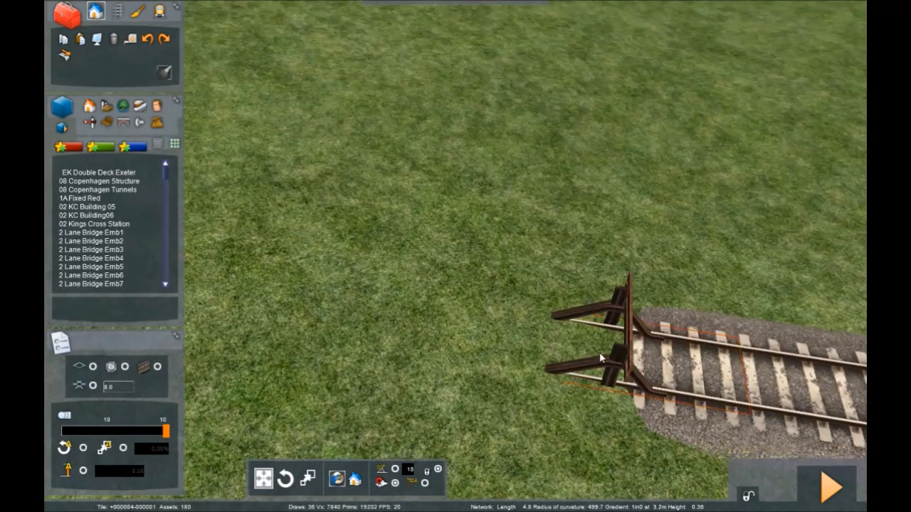
{"action": "key", "text": "Delete"}
- Lay a new piece of RL Track concrete onward from the end of the extended track
{"action": "key", "text": "Left"}
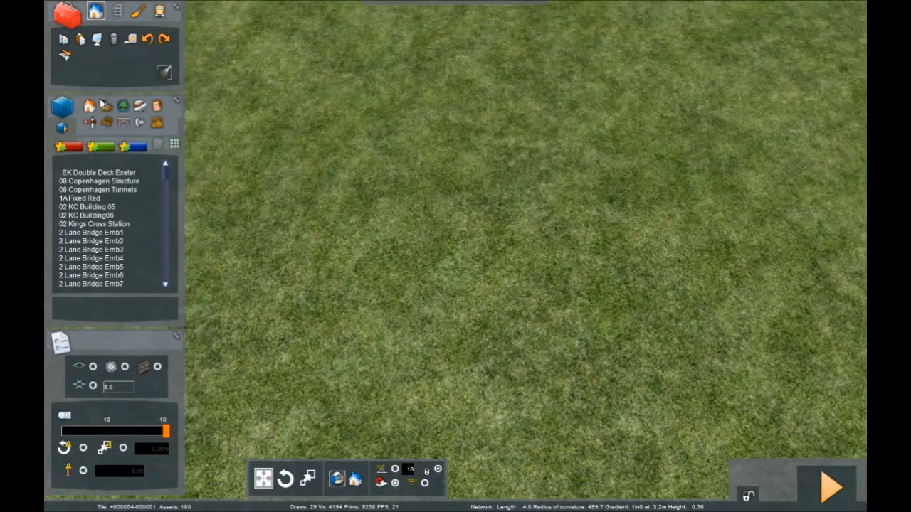
{"action": "left_click", "coordinate": [116, 11]}
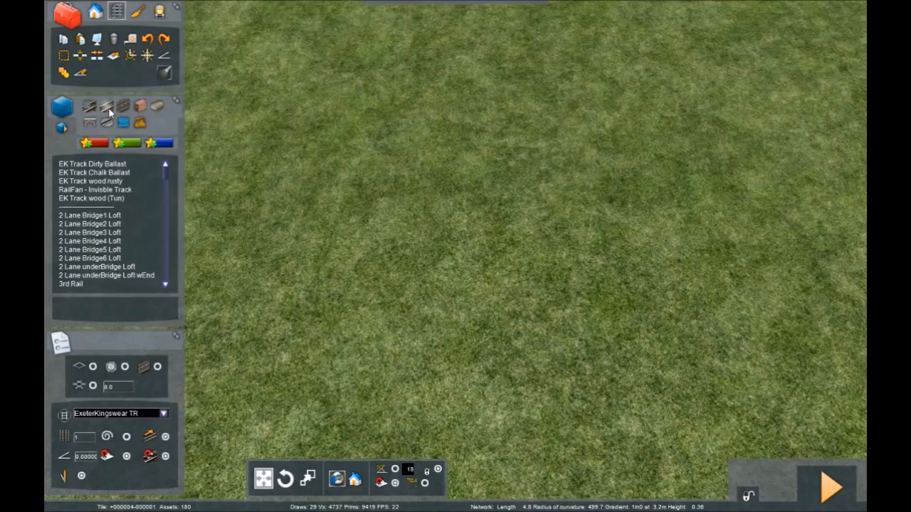
{"action": "left_click", "coordinate": [107, 107]}
{"action": "left_click", "coordinate": [87, 215]}
{"action": "right_click_drag", "start_coordinate": [457, 220], "coordinate": [484, 299]}
{"action": "right_click_drag", "start_coordinate": [508, 368], "coordinate": [485, 358]}
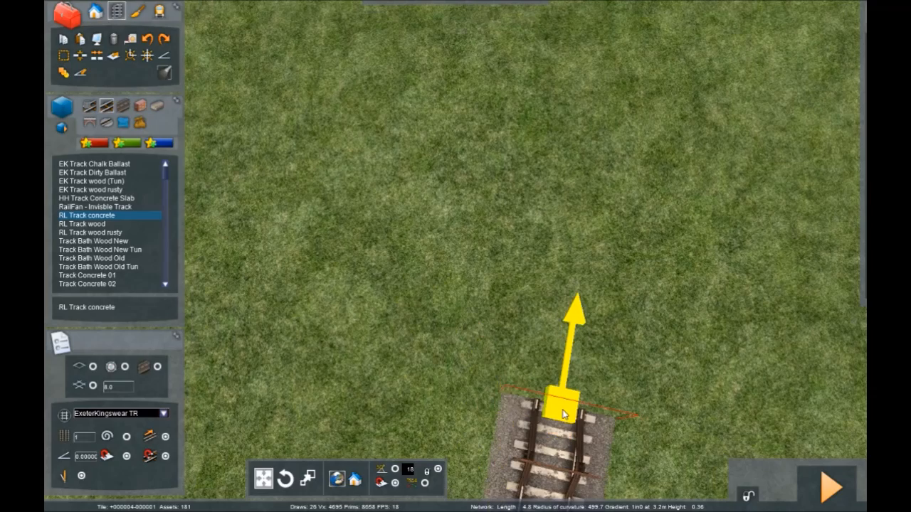
{"action": "mouse_move", "coordinate": [565, 413]}
{"action": "left_mouse_down"}
{"action": "mouse_move", "coordinate": [590, 274]}
{"action": "mouse_move", "coordinate": [587, 141]}
{"action": "left_mouse_up"}
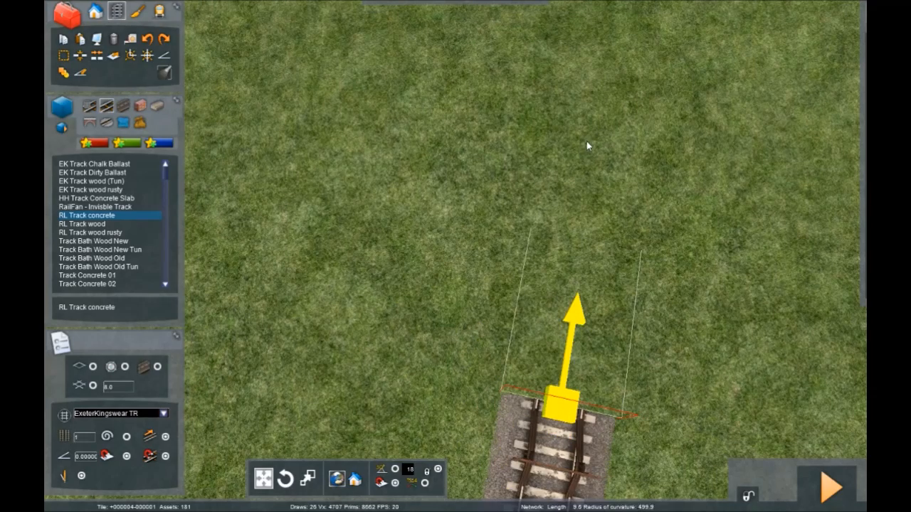
{"action": "left_click", "coordinate": [584, 211]}
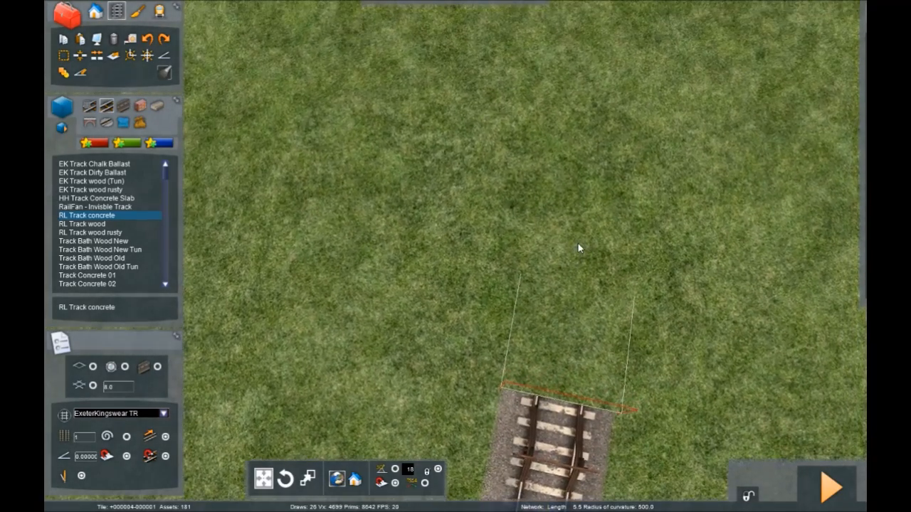
{"action": "left_click", "coordinate": [570, 267]}
- Use the track gradient tool to raise the height point at the middle of the extended track
{"action": "mouse_move", "coordinate": [570, 272]}
{"action": "right_mouse_down"}
{"action": "mouse_move", "coordinate": [328, 272]}
{"action": "mouse_move", "coordinate": [341, 250]}
{"action": "mouse_move", "coordinate": [341, 150]}
{"action": "mouse_move", "coordinate": [285, 121]}
{"action": "mouse_move", "coordinate": [242, 121]}
{"action": "mouse_move", "coordinate": [235, 149]}
{"action": "mouse_move", "coordinate": [256, 146]}
{"action": "right_mouse_up"}
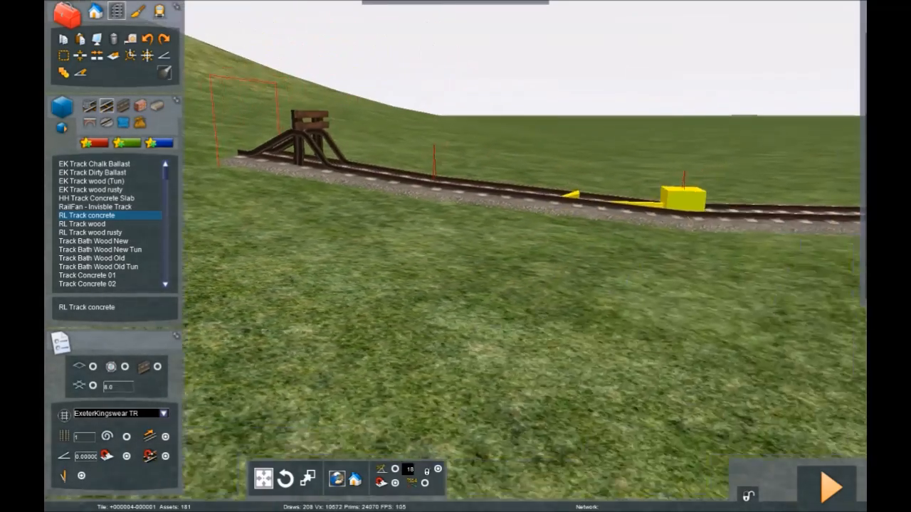
{"action": "key", "text": "Down"}
{"action": "left_click", "coordinate": [166, 57]}
{"action": "left_click", "coordinate": [469, 225]}
{"action": "key", "text": "Up"}
{"action": "left_click", "coordinate": [467, 224]}
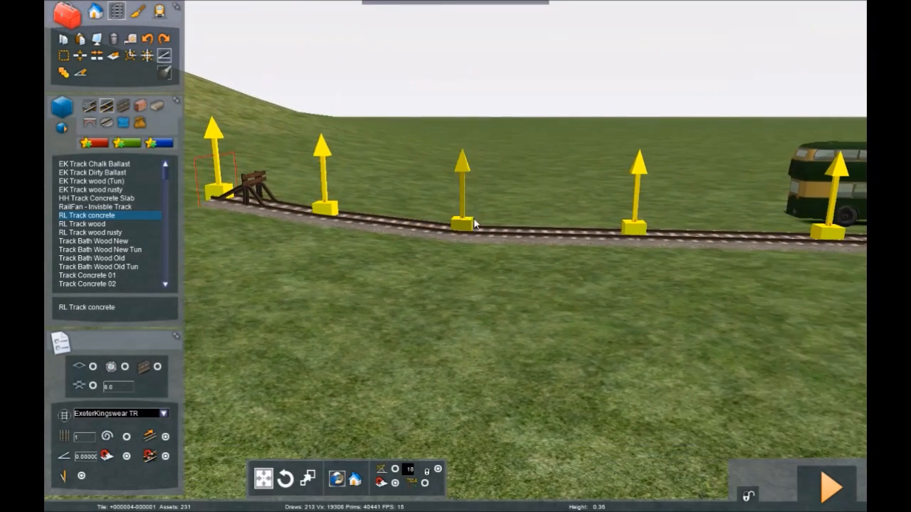
{"action": "left_click_drag", "start_coordinate": [465, 221], "coordinate": [464, 216]}
{"action": "right_click_drag", "start_coordinate": [326, 286], "coordinate": [271, 249]}
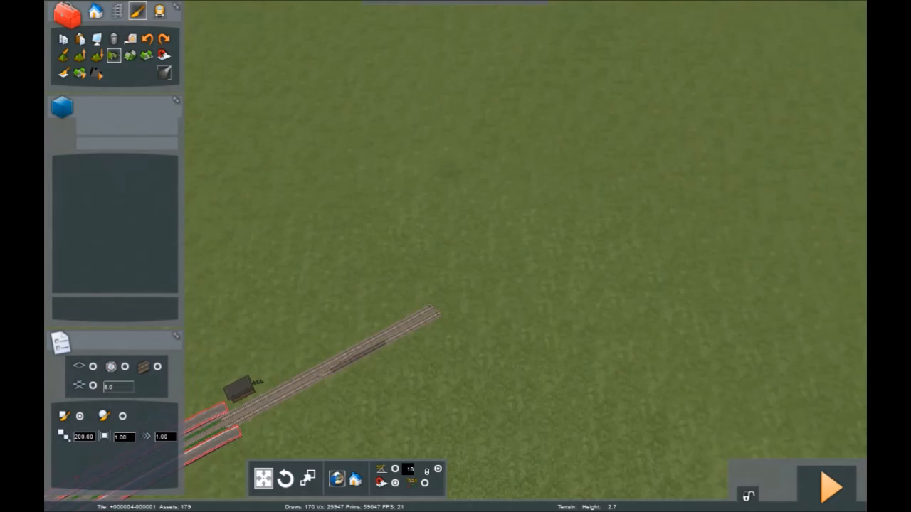
- Lower the terrain beyond the buffer stops into a deep hollow with the terrain brush size set to 100.00
{"action": "key", "text": "Up"}
{"action": "key", "text": "Up"}
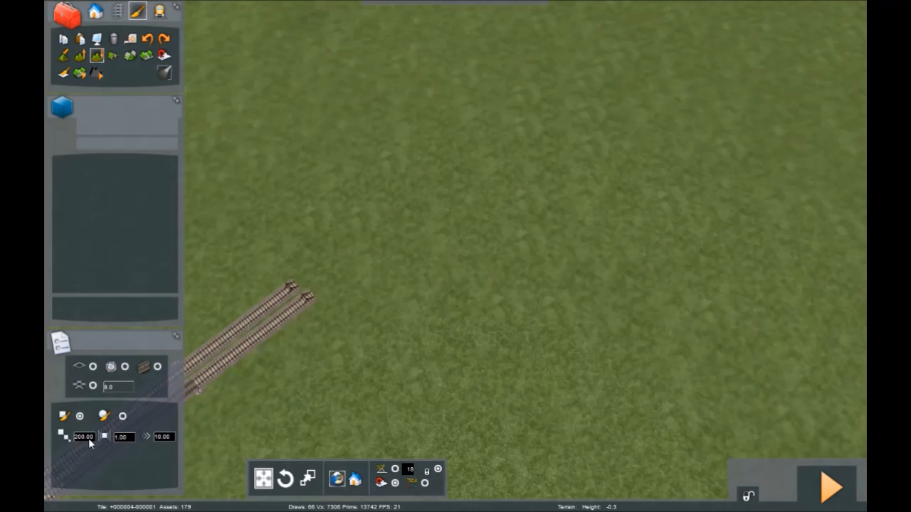
{"action": "left_click", "coordinate": [81, 437]}
{"action": "key", "text": "BackSpace"}
{"action": "key", "text": "BackSpace"}
{"action": "type", "text": "10"}
{"action": "key", "text": "Down"}
{"action": "key", "text": "Left"}
{"action": "key", "text": "Down"}
{"action": "key", "text": "Right"}
{"action": "left_click", "coordinate": [630, 163]}
{"action": "mouse_move", "coordinate": [630, 168]}
{"action": "left_mouse_down"}
{"action": "mouse_move", "coordinate": [584, 190]}
{"action": "mouse_move", "coordinate": [617, 225]}
{"action": "mouse_move", "coordinate": [671, 207]}
{"action": "mouse_move", "coordinate": [681, 186]}
{"action": "mouse_move", "coordinate": [640, 193]}
{"action": "mouse_move", "coordinate": [636, 166]}
{"action": "mouse_move", "coordinate": [623, 168]}
{"action": "mouse_move", "coordinate": [626, 174]}
{"action": "left_mouse_up"}
{"action": "mouse_move", "coordinate": [661, 318]}
{"action": "left_mouse_down"}
{"action": "mouse_move", "coordinate": [676, 193]}
{"action": "mouse_move", "coordinate": [665, 234]}
{"action": "left_mouse_up"}
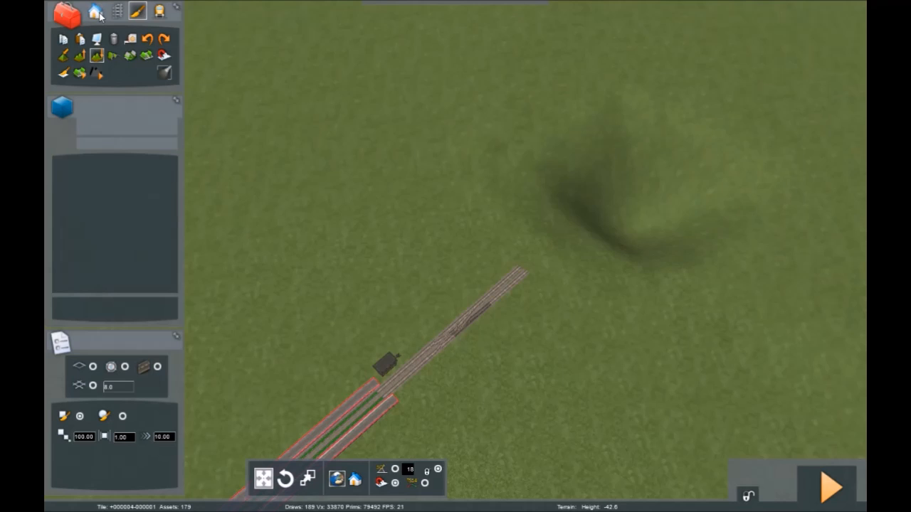
- Place a Water Lake Reflective patch at the bottom of the hollow beyond the buffer stops
{"action": "left_click", "coordinate": [97, 11]}
{"action": "left_click", "coordinate": [124, 106]}
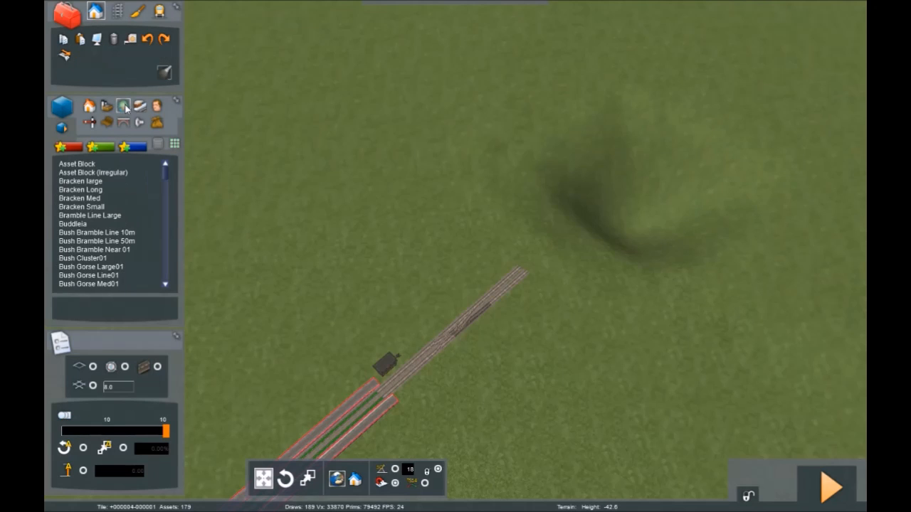
{"action": "scroll", "coordinate": [135, 202], "scroll_direction": "down", "scroll_amount": 12}
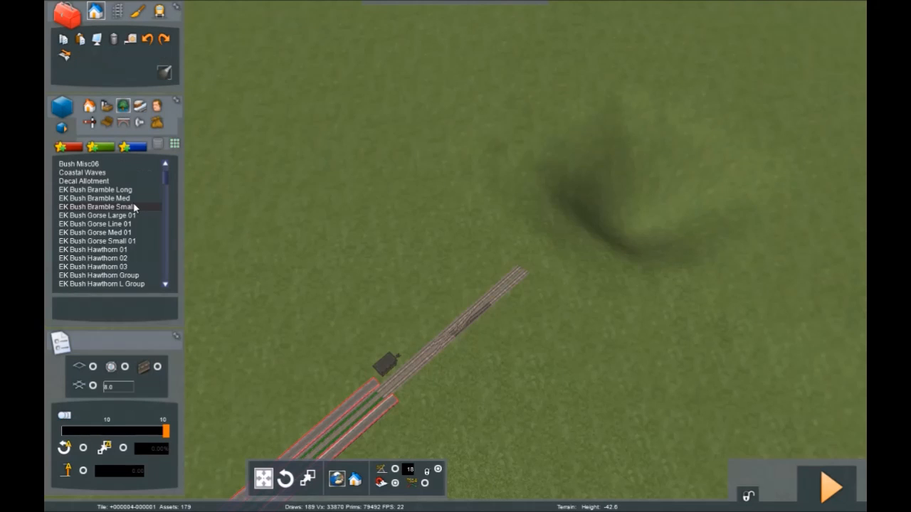
{"action": "scroll", "coordinate": [165, 180], "scroll_direction": "up", "scroll_amount": 10}
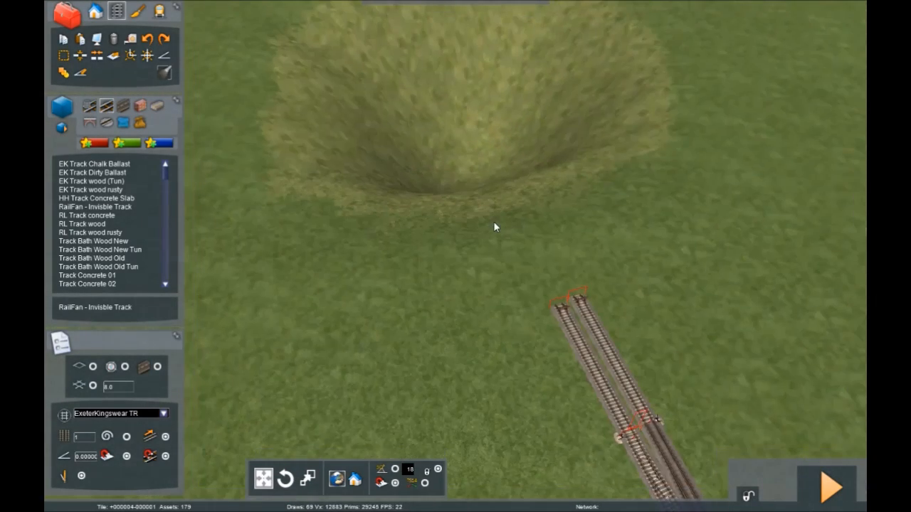
{"action": "right_click_drag", "start_coordinate": [494, 222], "coordinate": [506, 85]}
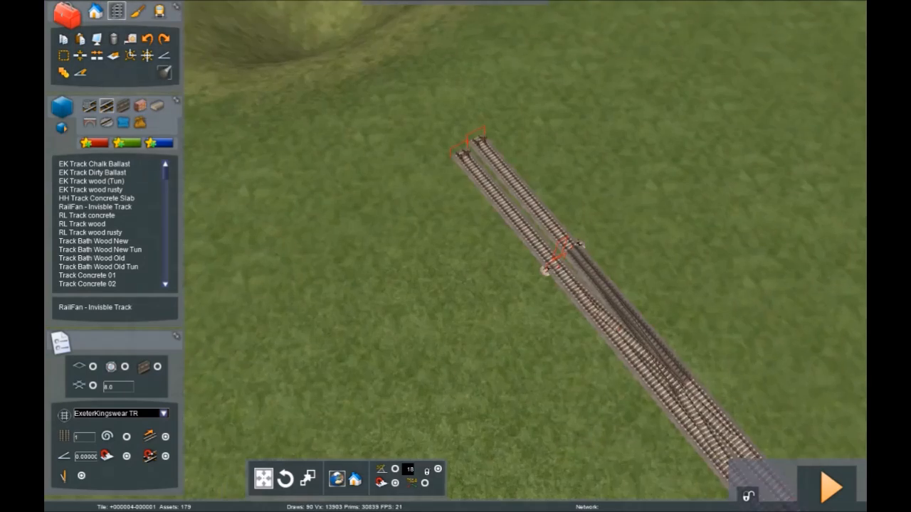
{"action": "scroll", "coordinate": [530, 217], "scroll_direction": "up", "scroll_amount": 3}
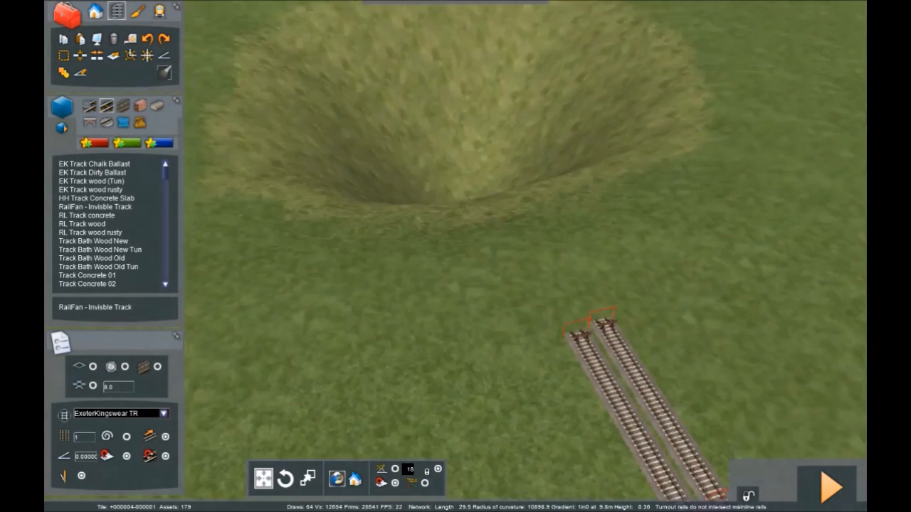
{"action": "right_click_drag", "start_coordinate": [533, 306], "coordinate": [533, 266]}
{"action": "key", "text": "Up"}
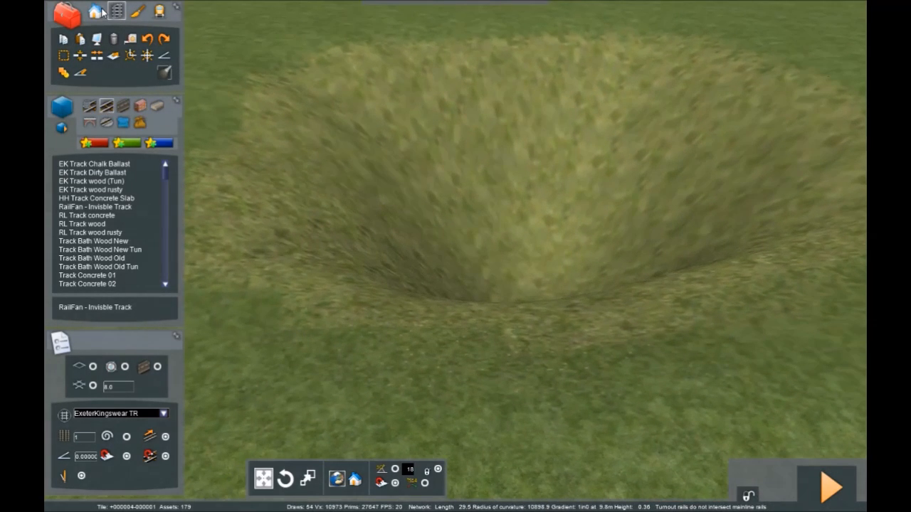
{"action": "left_click", "coordinate": [99, 11]}
{"action": "left_click", "coordinate": [121, 106]}
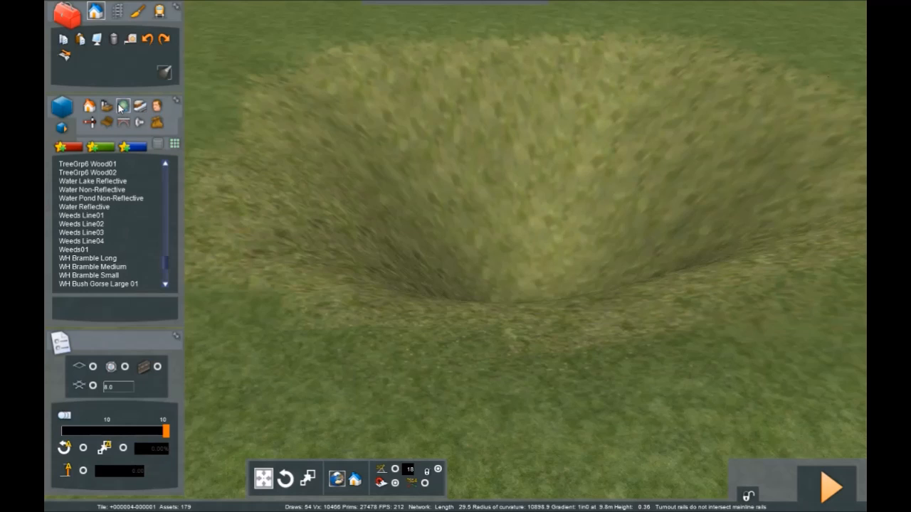
{"action": "scroll", "coordinate": [109, 205], "scroll_direction": "up", "scroll_amount": 2}
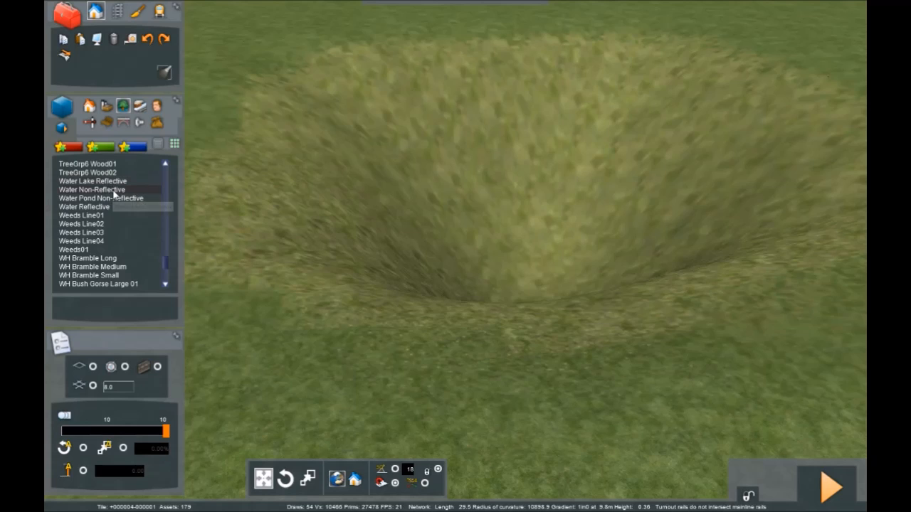
{"action": "left_click", "coordinate": [111, 174]}
{"action": "left_click", "coordinate": [109, 182]}
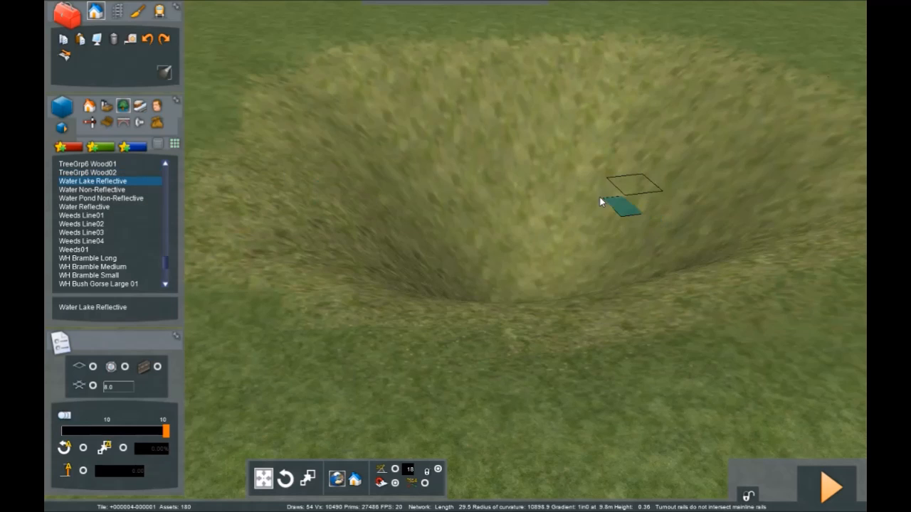
{"action": "left_click", "coordinate": [512, 256]}
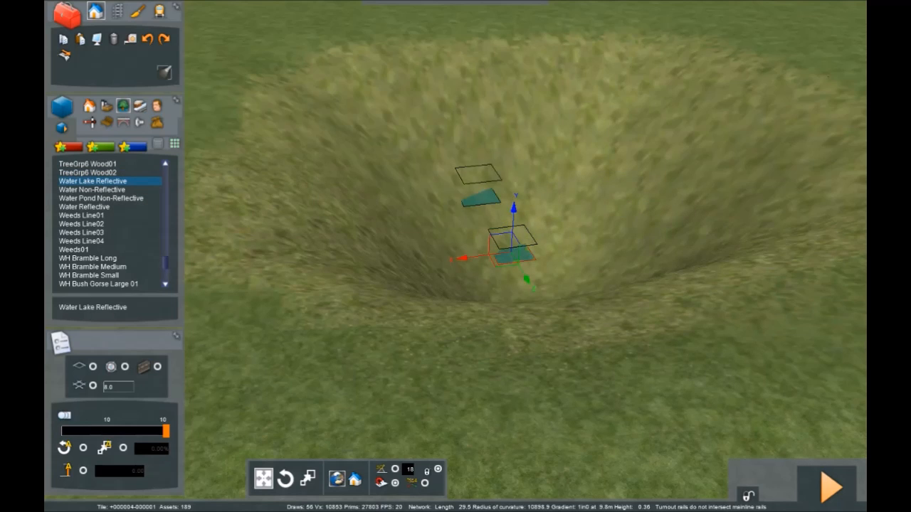
{"action": "left_click", "coordinate": [525, 253]}
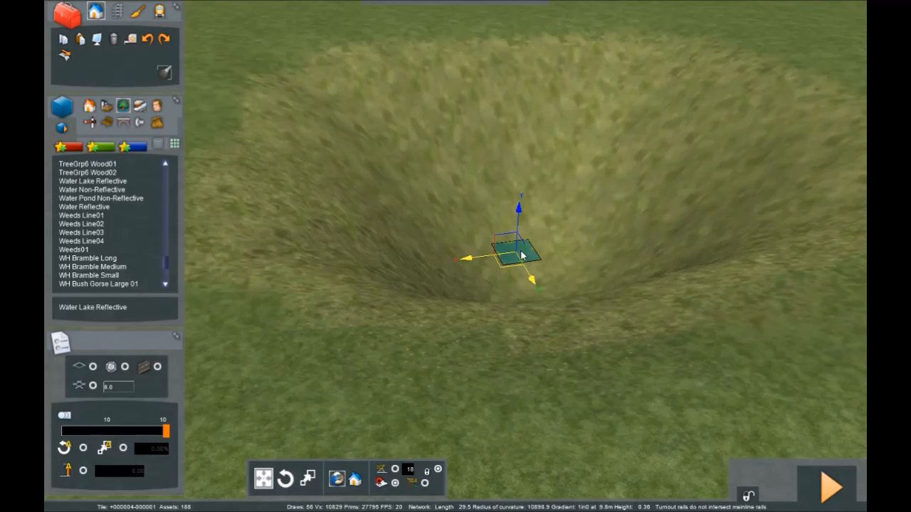
- Set the size of the water patch in the hollow to 150 x 150
{"action": "left_click", "coordinate": [529, 256]}
{"action": "mouse_move", "coordinate": [794, 163]}
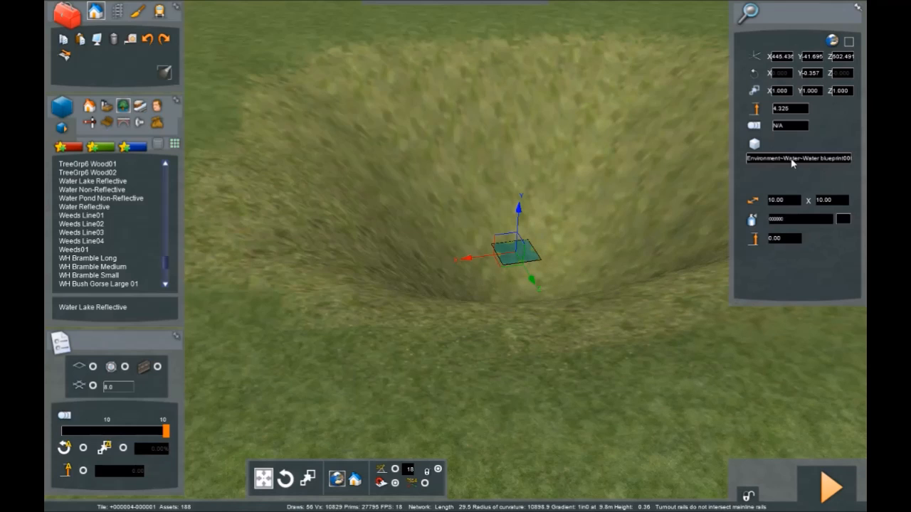
{"action": "key", "text": "BackSpace"}
{"action": "key", "text": "Tab"}
{"action": "type", "text": "15"}
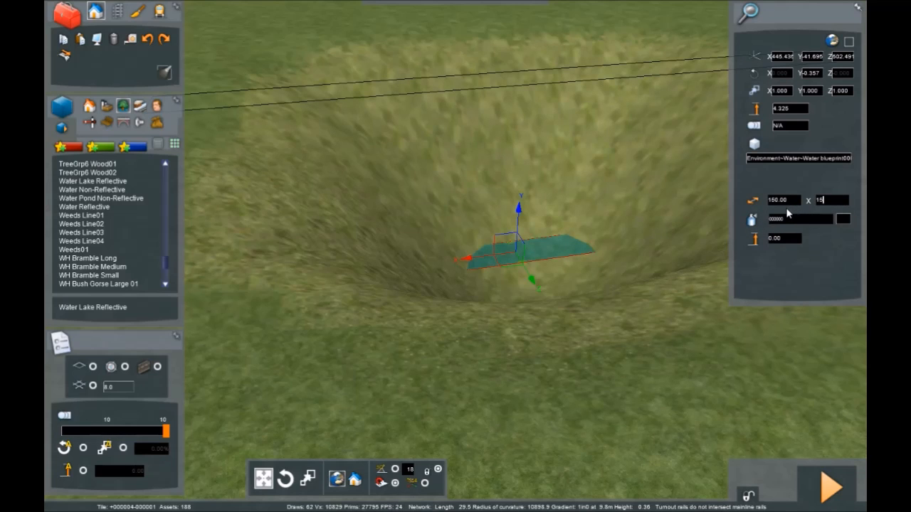
{"action": "type", "text": "0"}
{"action": "key", "text": "Return"}
- Raise the water surface vertically so that it fills the hollow as a lake
{"action": "left_click_drag", "start_coordinate": [517, 215], "coordinate": [510, 87]}
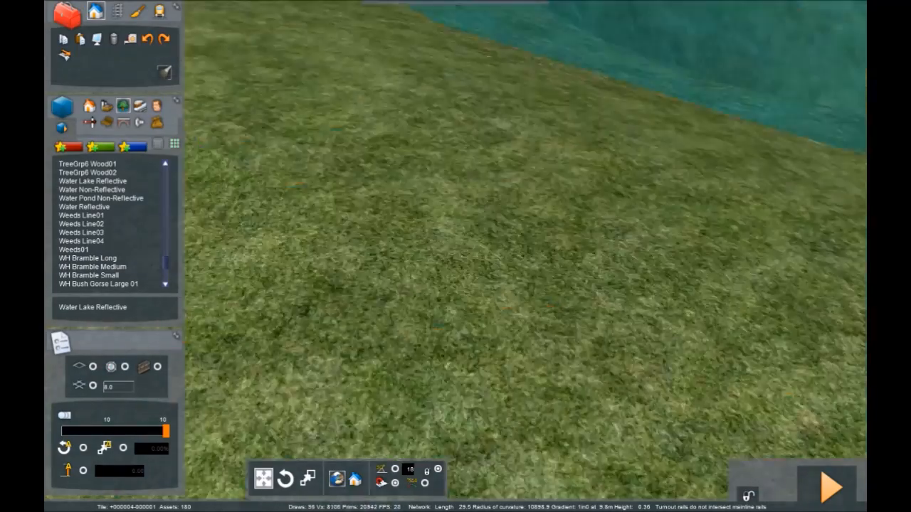
{"action": "scroll", "coordinate": [350, 383], "scroll_direction": "down", "scroll_amount": 5}
{"action": "right_click_drag", "start_coordinate": [350, 383], "coordinate": [413, 378]}
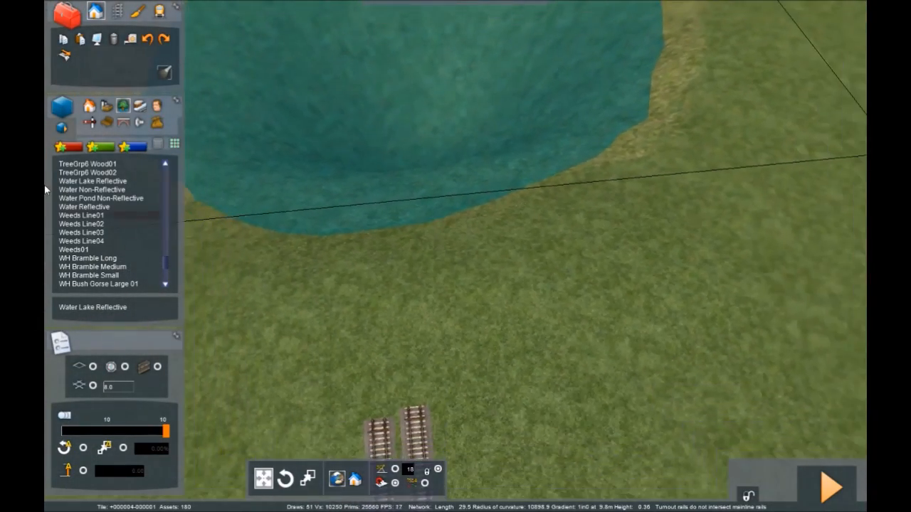
- Lay a DE viaduct loft about 170 m long across the lake, from the track side to the far bank
{"action": "left_click", "coordinate": [117, 9]}
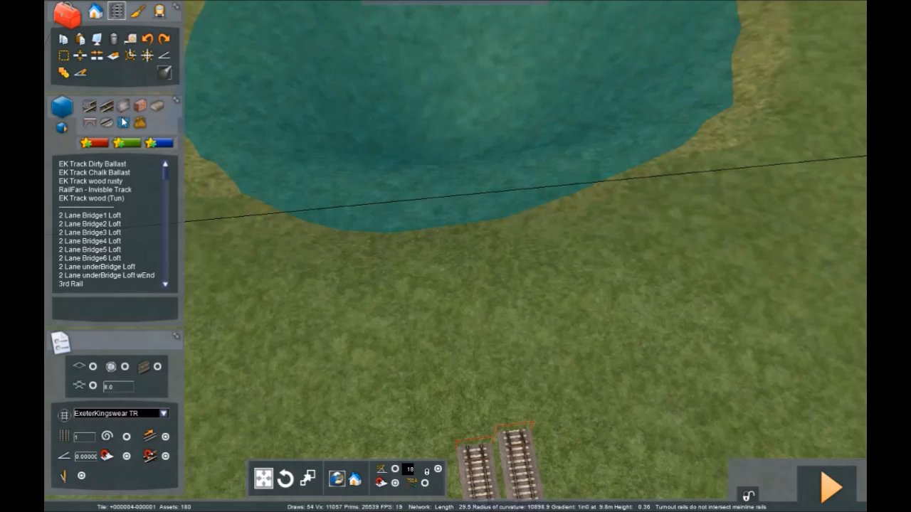
{"action": "left_click", "coordinate": [94, 124]}
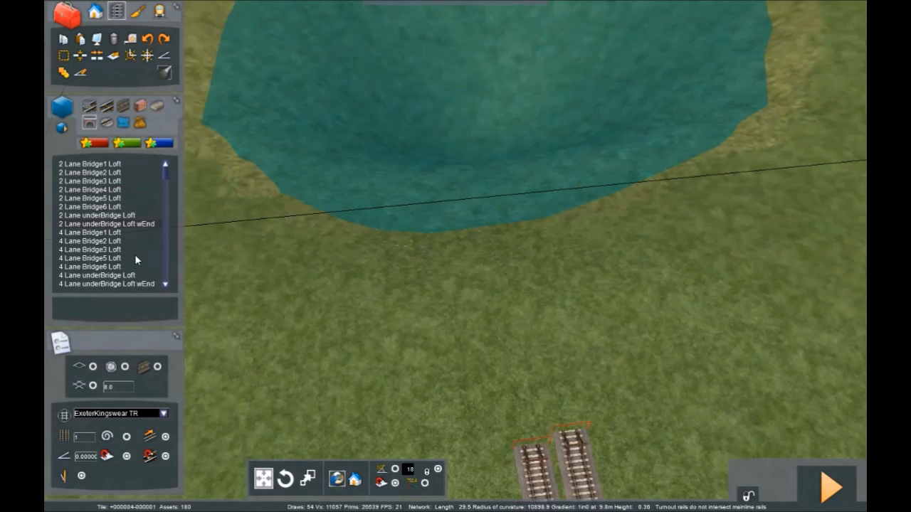
{"action": "scroll", "coordinate": [135, 255], "scroll_direction": "down", "scroll_amount": 3}
{"action": "scroll", "coordinate": [128, 259], "scroll_direction": "down", "scroll_amount": 2}
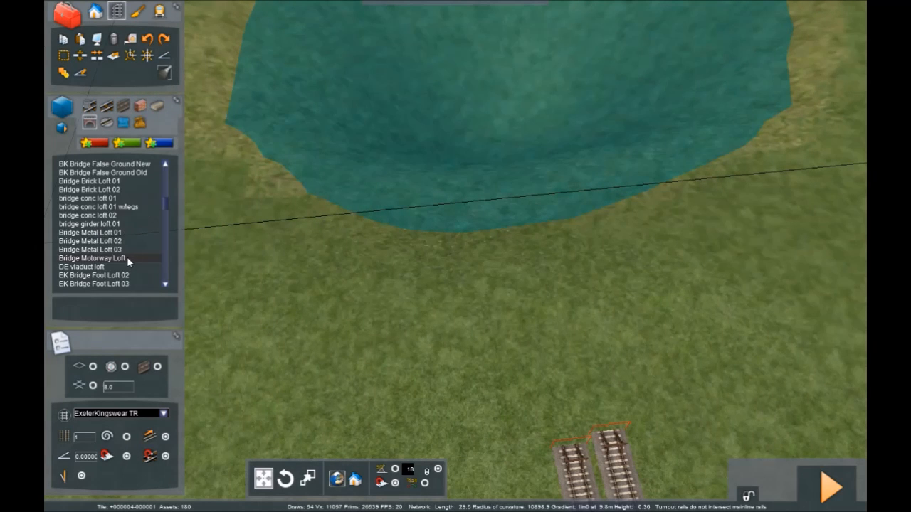
{"action": "scroll", "coordinate": [112, 258], "scroll_direction": "down", "scroll_amount": 1}
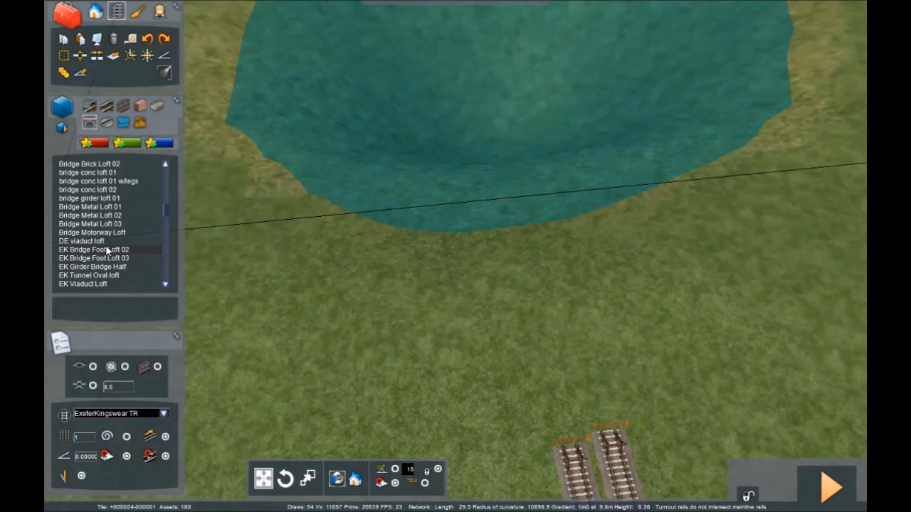
{"action": "left_click", "coordinate": [106, 242]}
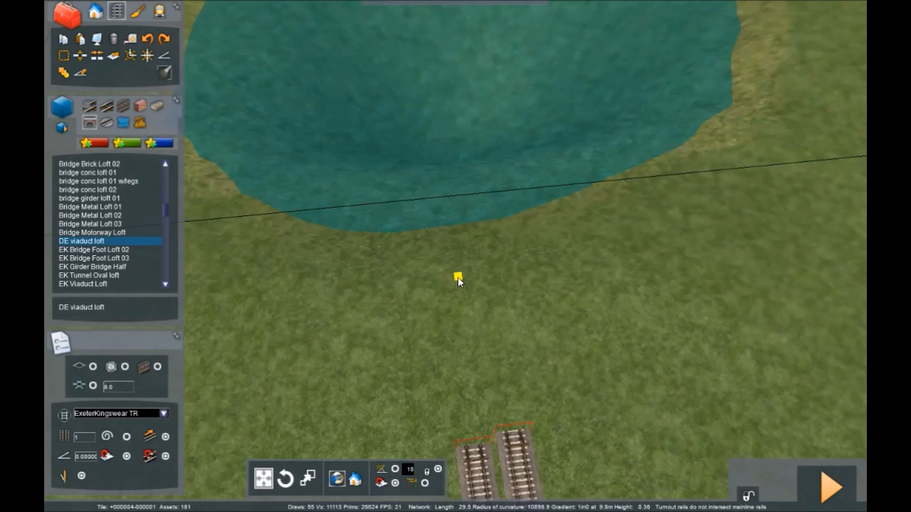
{"action": "left_click_drag", "start_coordinate": [449, 276], "coordinate": [429, 151]}
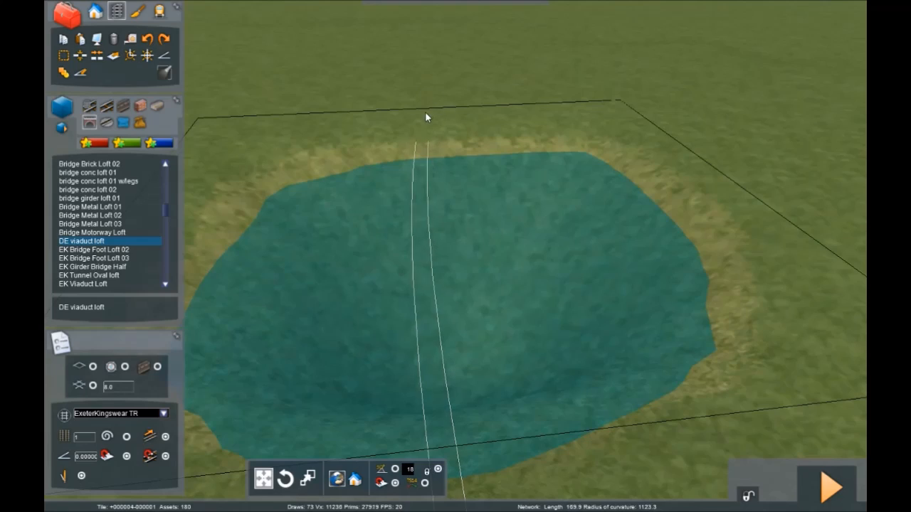
{"action": "left_click", "coordinate": [404, 137]}
- Inspect the viaduct's arches, deck and both ends around the lake, including the gap to the existing track
{"action": "key", "text": "Up"}
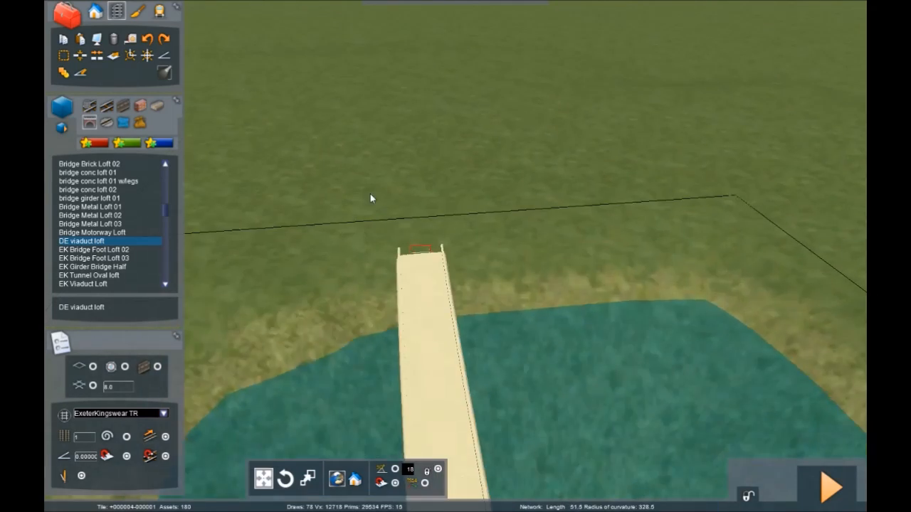
{"action": "key", "text": "Down"}
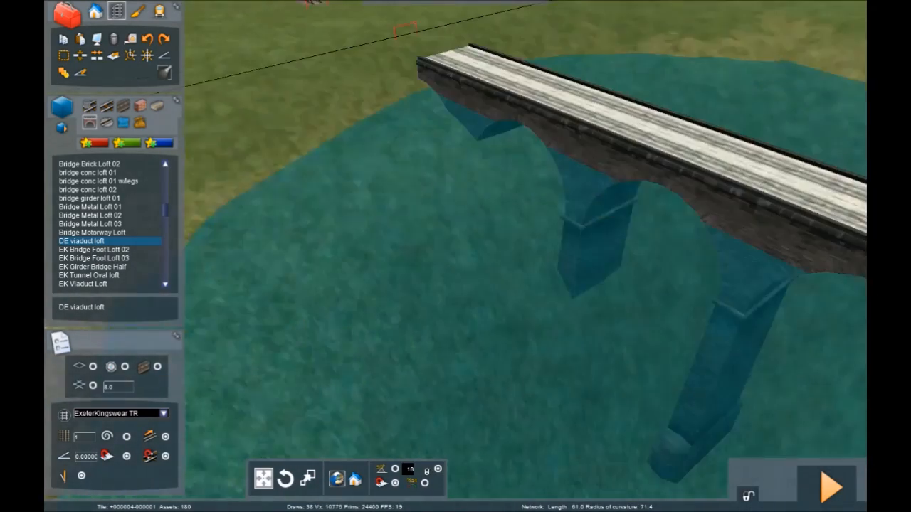
{"action": "key", "text": "Up"}
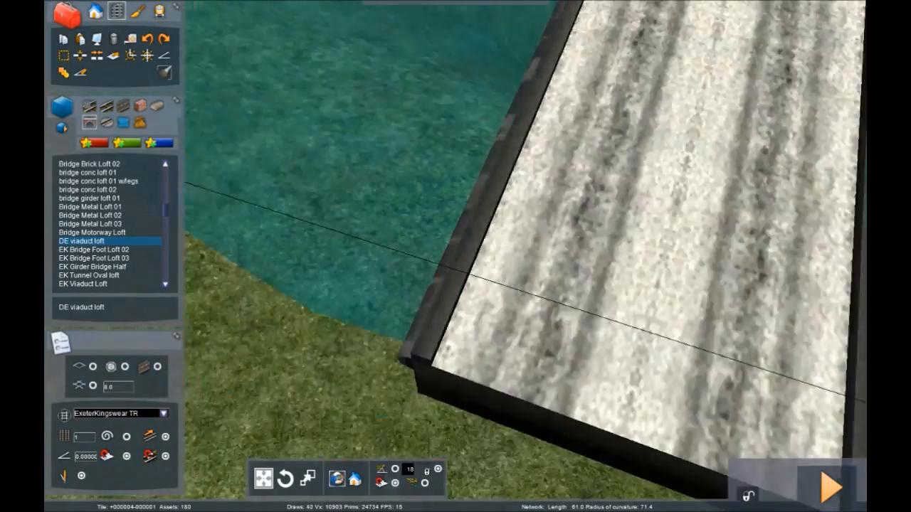
{"action": "key", "text": "Down"}
{"action": "key", "text": "Down"}
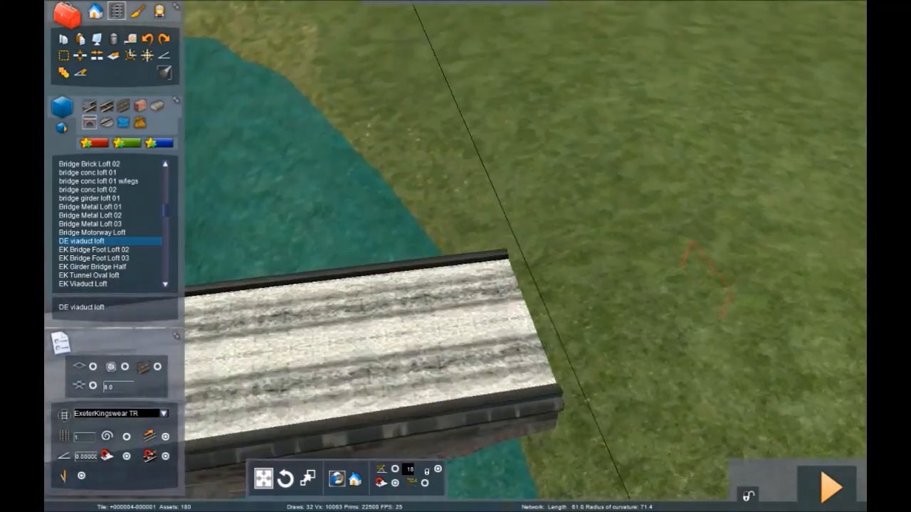
{"action": "key", "text": "Up"}
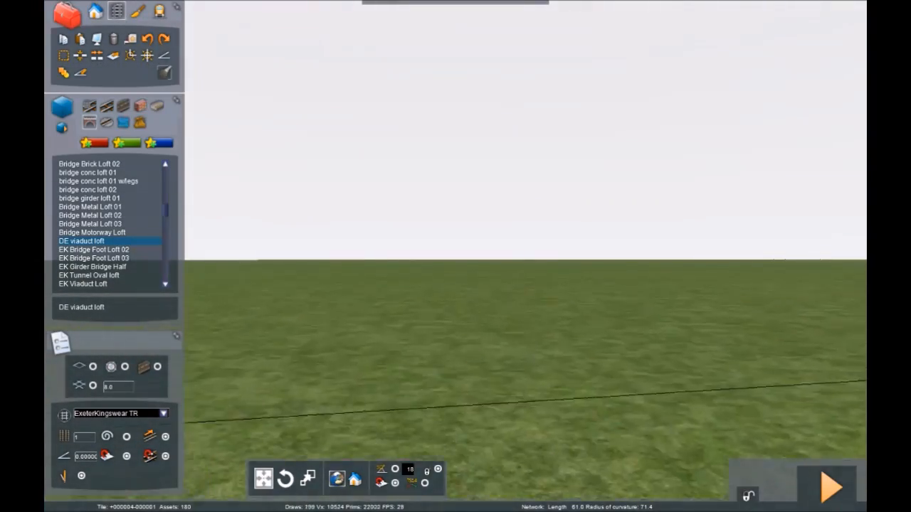
{"action": "key", "text": "Up"}
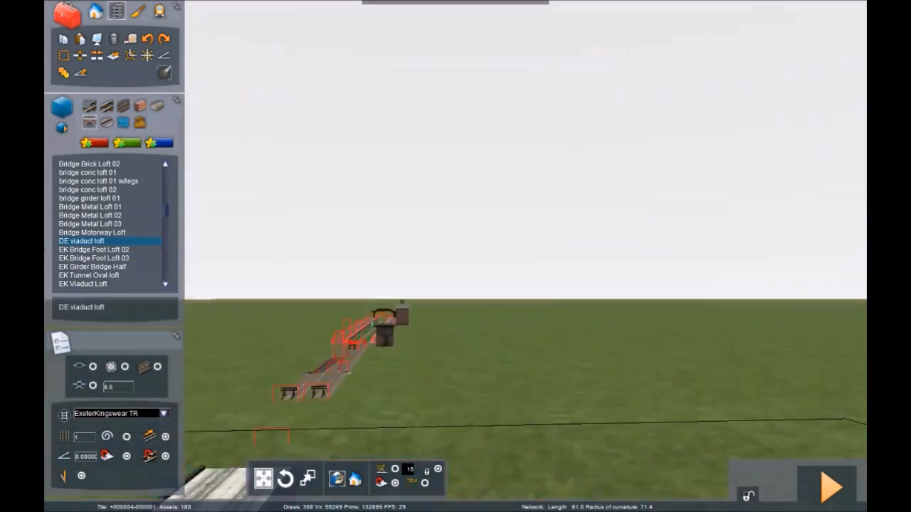
{"action": "right_click_drag", "start_coordinate": [235, 249], "coordinate": [132, 348]}
{"action": "right_click_drag", "start_coordinate": [326, 433], "coordinate": [532, 354]}
- Lay a short extra piece of DE viaduct loft between the near bank and the viaduct deck, without continuing it further
{"action": "left_click", "coordinate": [463, 283]}
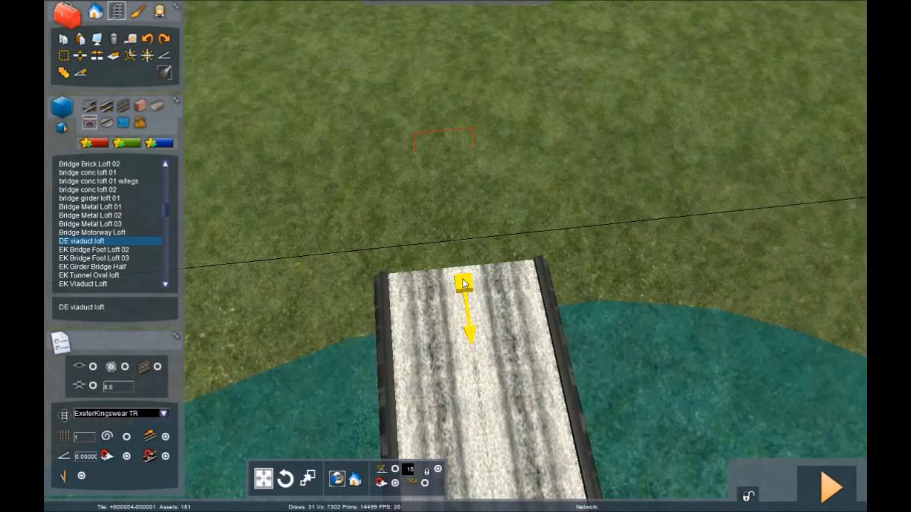
{"action": "left_click_drag", "start_coordinate": [461, 272], "coordinate": [475, 189]}
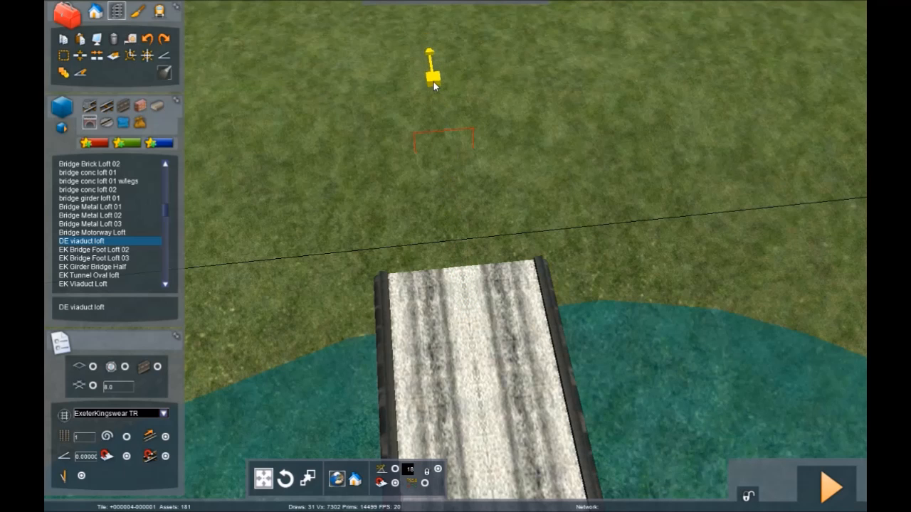
{"action": "left_click", "coordinate": [428, 51]}
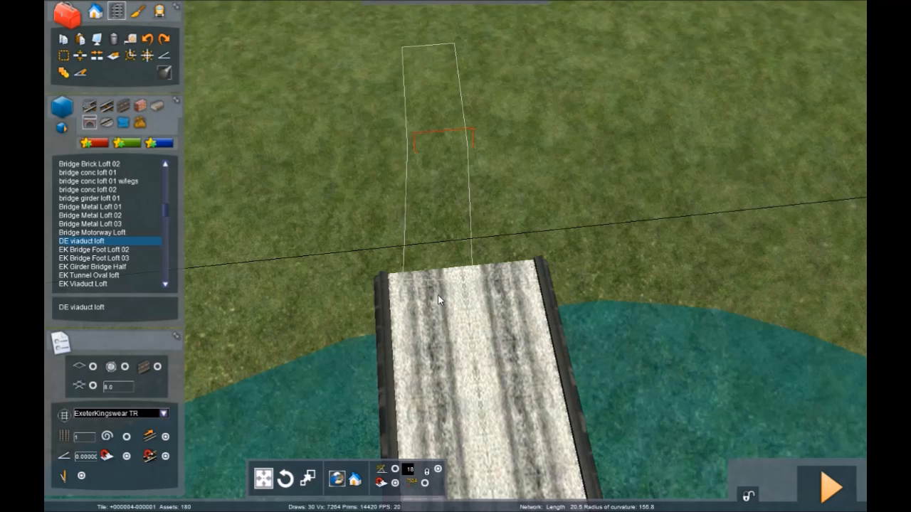
{"action": "left_click", "coordinate": [471, 319]}
{"action": "right_click_drag", "start_coordinate": [472, 319], "coordinate": [213, 258]}
{"action": "key", "text": "Right"}
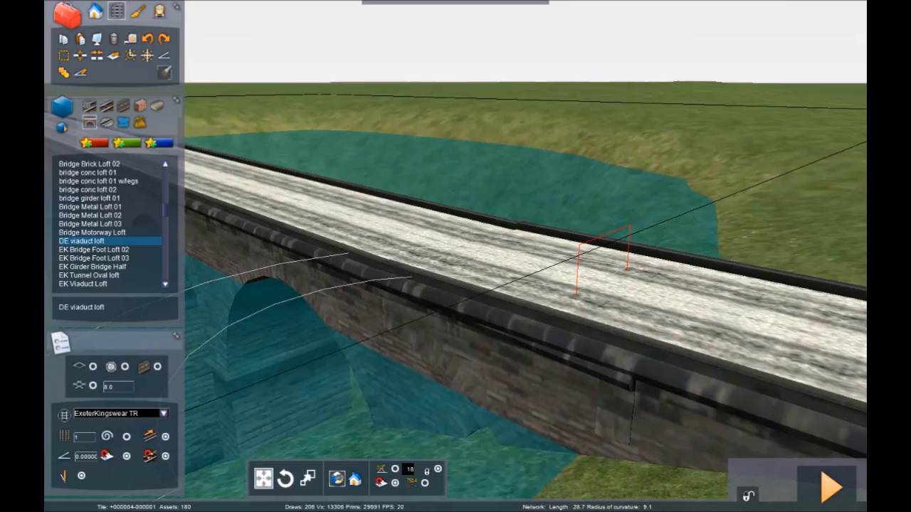
{"action": "right_click_drag", "start_coordinate": [441, 321], "coordinate": [373, 307]}
{"action": "key", "text": "Down"}
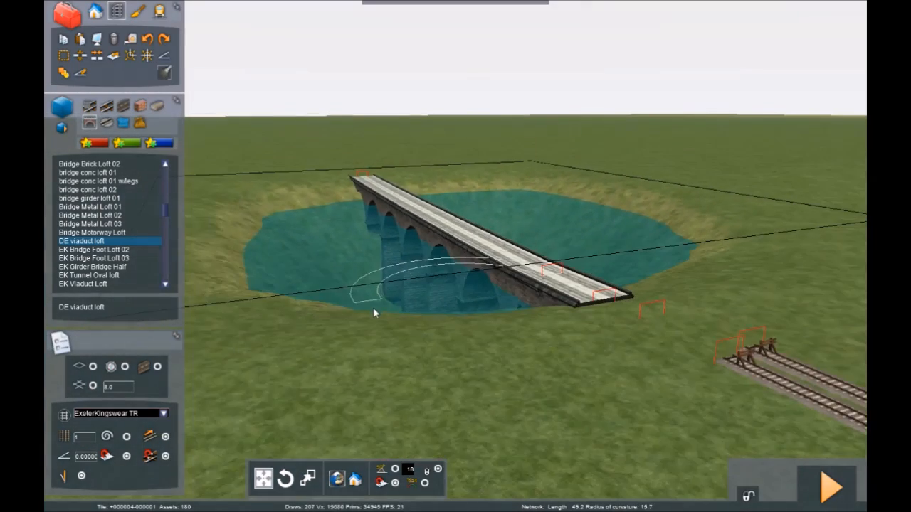
{"action": "right_click", "coordinate": [373, 307]}
- Choose RL Track concrete as the track type to lay between the existing line and the viaduct
{"action": "key", "text": "Right"}
{"action": "right_click_drag", "start_coordinate": [549, 316], "coordinate": [496, 333]}
{"action": "key", "text": "Right"}
{"action": "key", "text": "Up"}
{"action": "key", "text": "Down"}
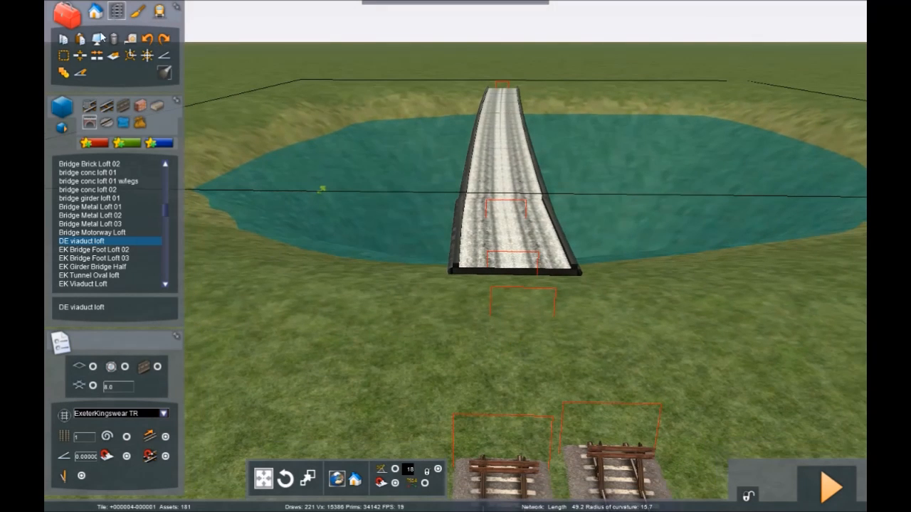
{"action": "left_click", "coordinate": [106, 104]}
{"action": "left_click", "coordinate": [97, 216]}
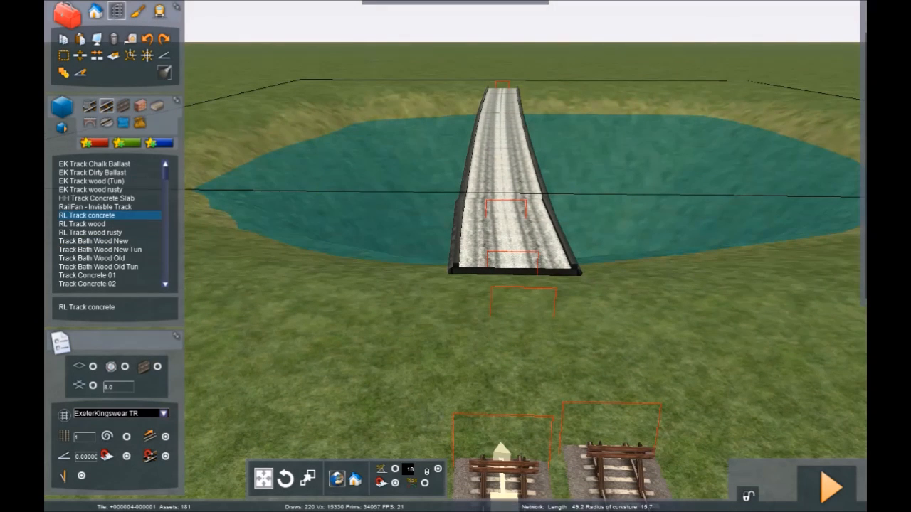
{"action": "left_click", "coordinate": [502, 390]}
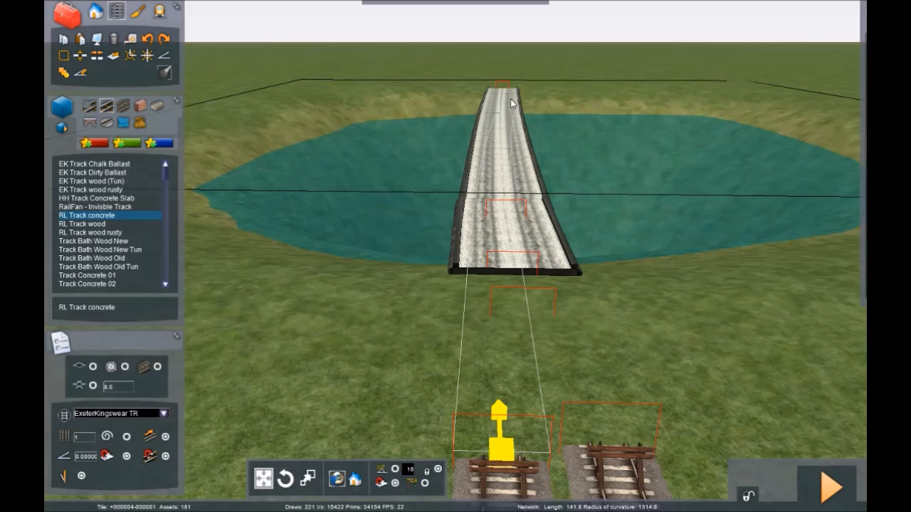
{"action": "left_click", "coordinate": [507, 317]}
{"action": "key", "text": "Up"}
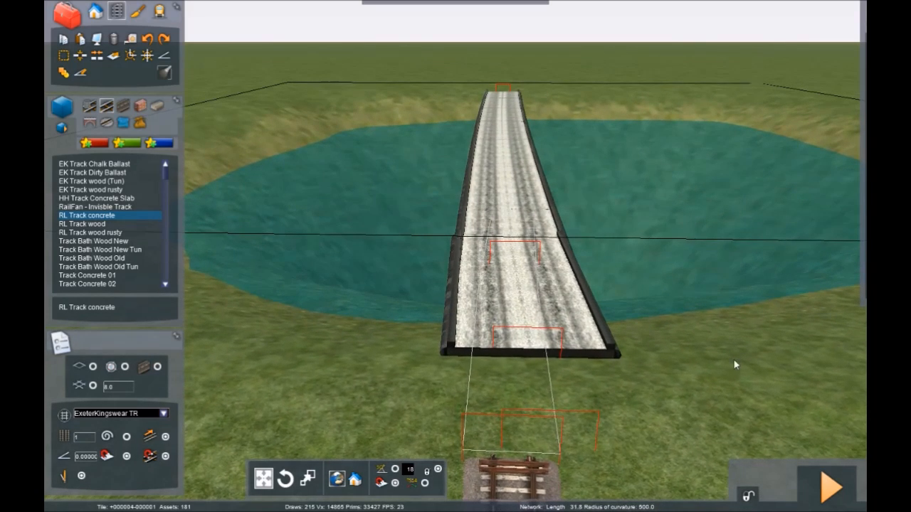
{"action": "right_click", "coordinate": [714, 418]}
- Set the new track's line type to Yard and its speed limit to 40
{"action": "mouse_move", "coordinate": [852, 98]}
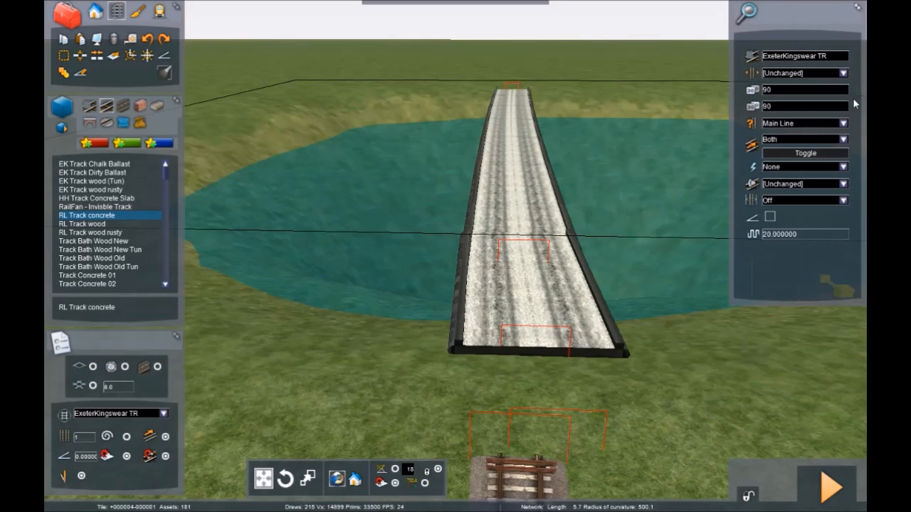
{"action": "left_click", "coordinate": [842, 124]}
{"action": "left_click", "coordinate": [816, 148]}
{"action": "type", "text": "40"}
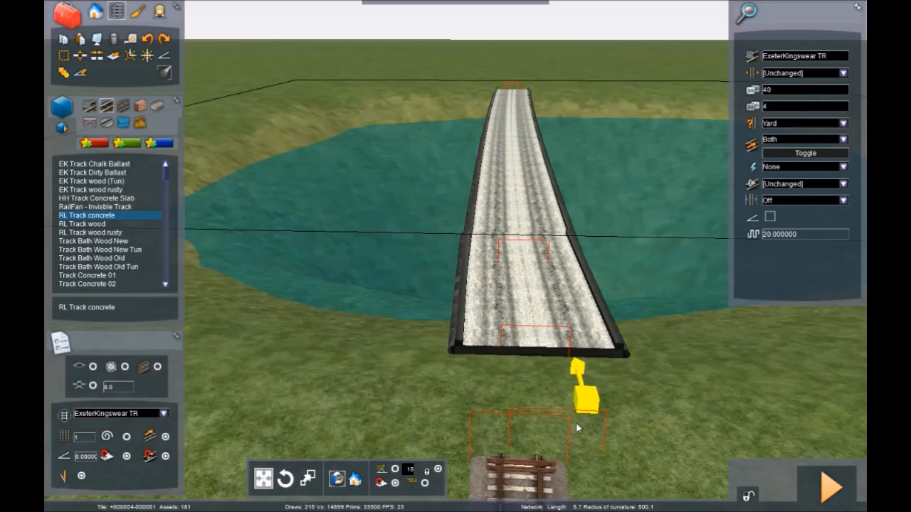
{"action": "mouse_move", "coordinate": [844, 170]}
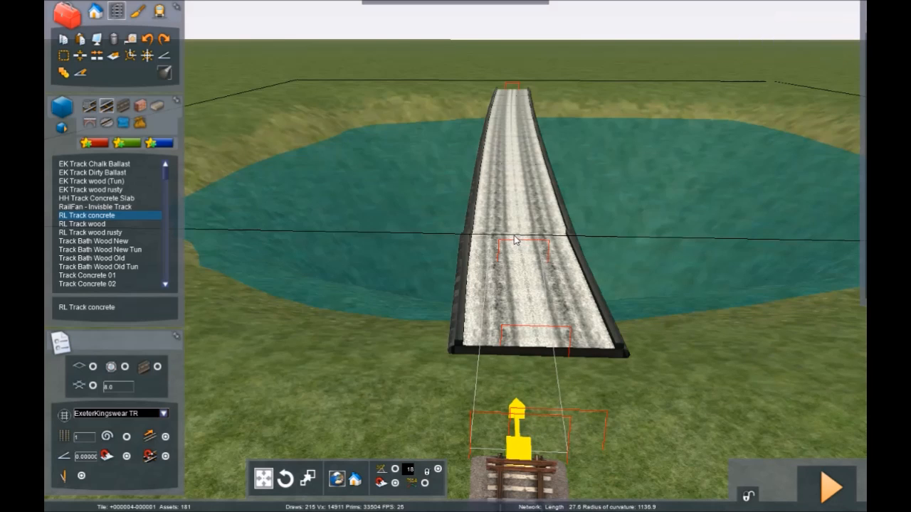
- Try to lay RL Track concrete from the end of the longer existing track onto the viaduct's near end
{"action": "left_click", "coordinate": [519, 316]}
{"action": "key", "text": "Up"}
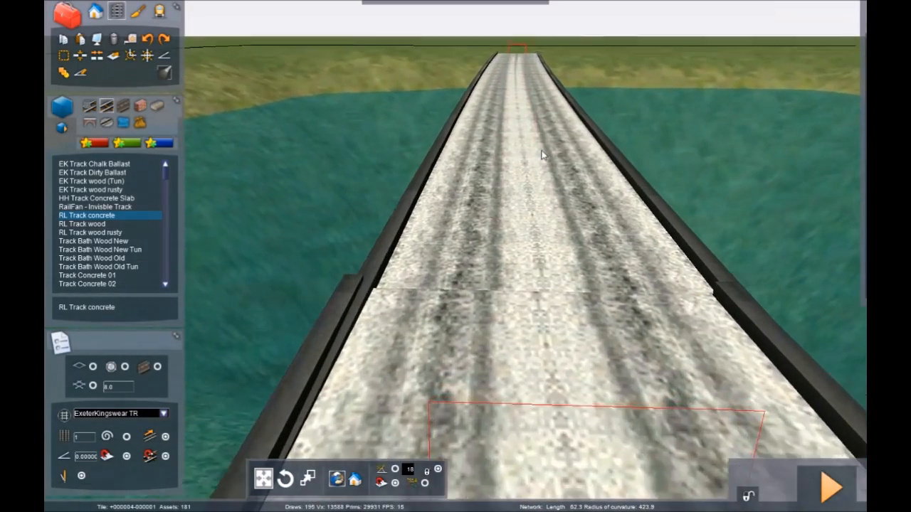
{"action": "right_click_drag", "start_coordinate": [543, 155], "coordinate": [543, 177]}
{"action": "key", "text": "Down"}
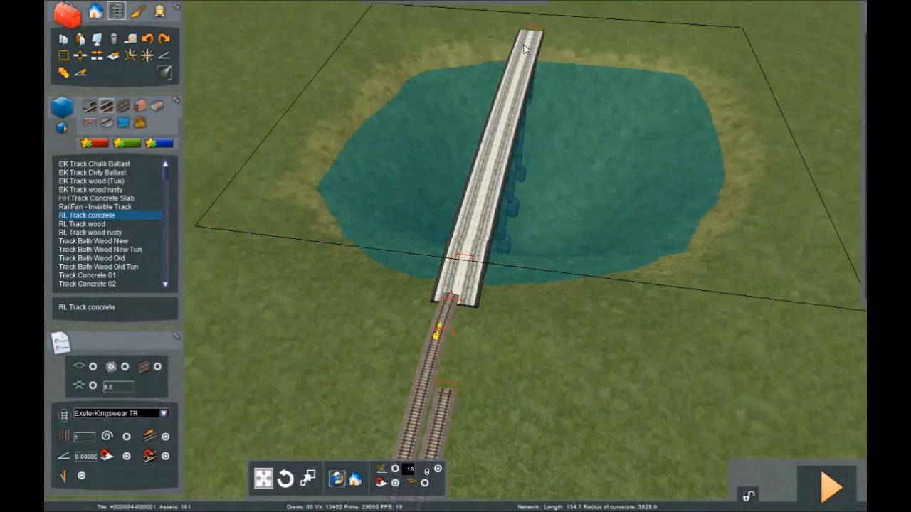
{"action": "mouse_move", "coordinate": [537, 27]}
{"action": "key", "text": "Up"}
{"action": "right_click_drag", "start_coordinate": [527, 157], "coordinate": [434, 235]}
{"action": "key", "text": "Right"}
{"action": "right_click_drag", "start_coordinate": [605, 146], "coordinate": [576, 152]}
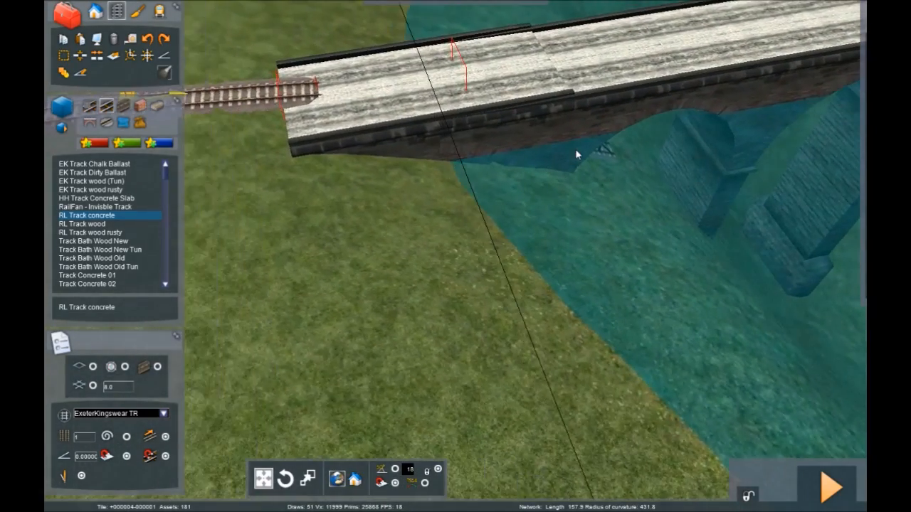
{"action": "key", "text": "Up"}
{"action": "key", "text": "Left"}
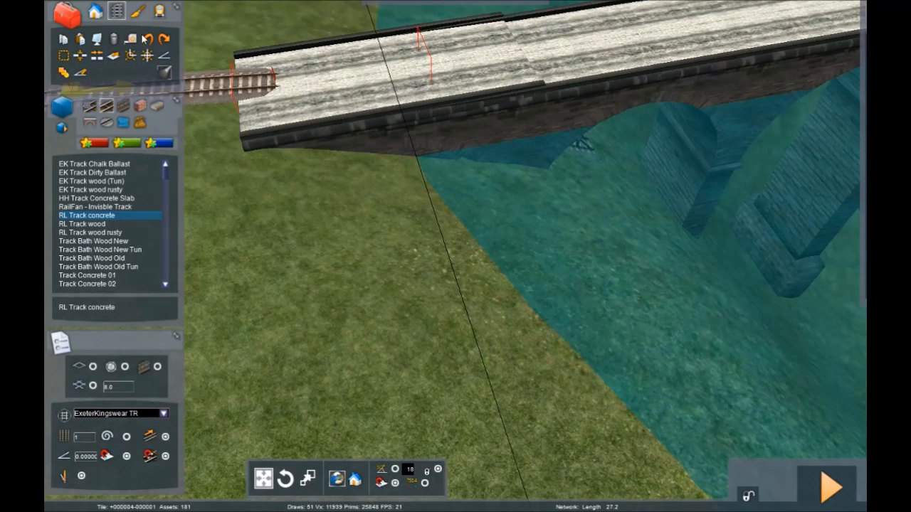
- Try to extend the new track with a short piece on the near end of the viaduct deck
{"action": "key", "text": "Left"}
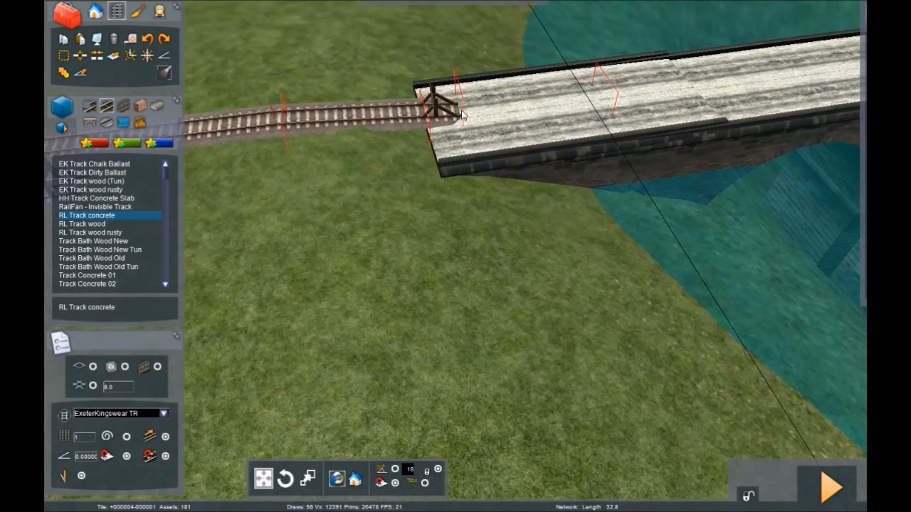
{"action": "right_click_drag", "start_coordinate": [461, 117], "coordinate": [441, 171]}
{"action": "key", "text": "Down"}
{"action": "key", "text": "Right"}
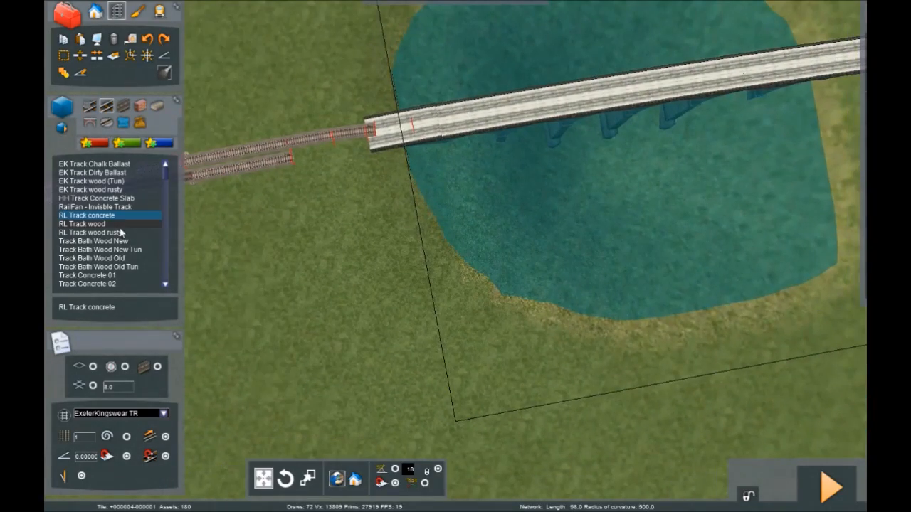
{"action": "key", "text": "Up"}
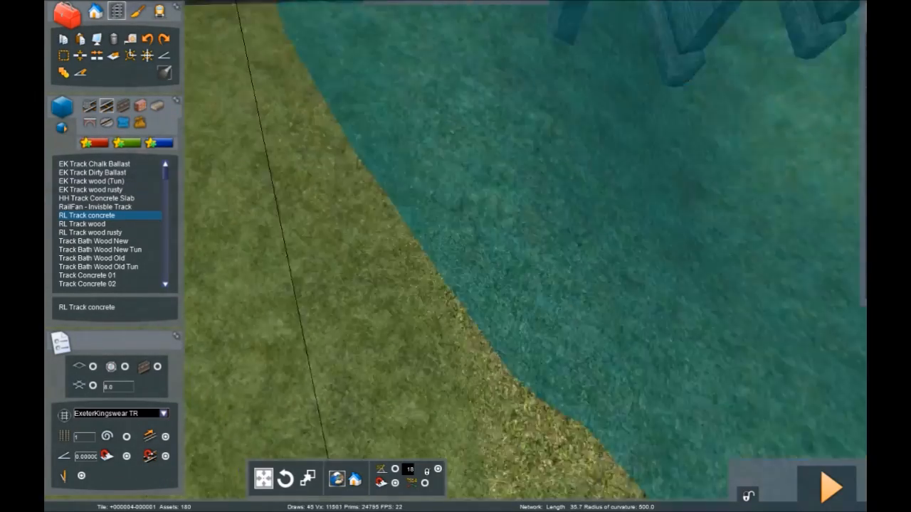
{"action": "key", "text": "Left"}
{"action": "right_click_drag", "start_coordinate": [385, 356], "coordinate": [390, 295]}
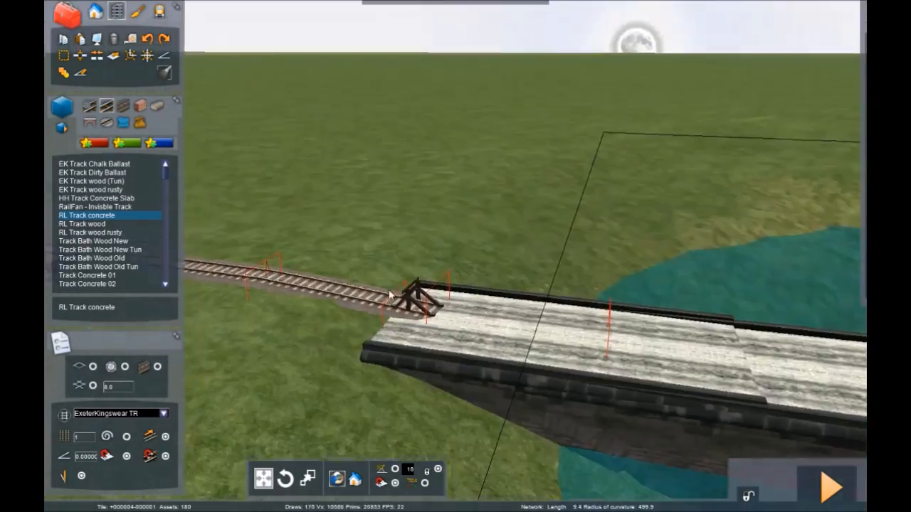
{"action": "left_click", "coordinate": [438, 299]}
{"action": "key", "text": "Left"}
{"action": "right_click", "coordinate": [379, 306]}
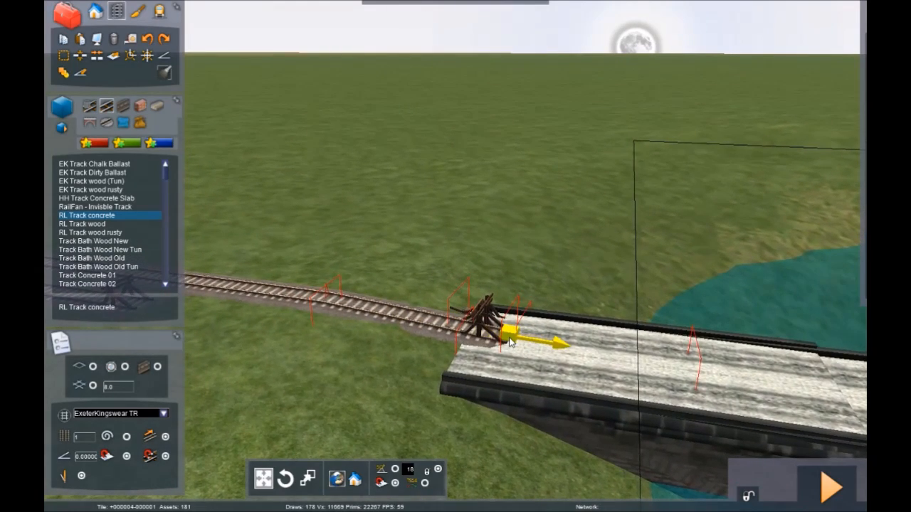
- Try to run track from the near end across the viaduct to the far bank, and undo the attempt
{"action": "mouse_move", "coordinate": [562, 343]}
{"action": "right_mouse_down"}
{"action": "mouse_move", "coordinate": [618, 420]}
{"action": "mouse_move", "coordinate": [573, 335]}
{"action": "mouse_move", "coordinate": [589, 359]}
{"action": "mouse_move", "coordinate": [556, 337]}
{"action": "right_mouse_up"}
{"action": "key", "text": "Down"}
{"action": "key", "text": "Down"}
{"action": "key", "text": "Right"}
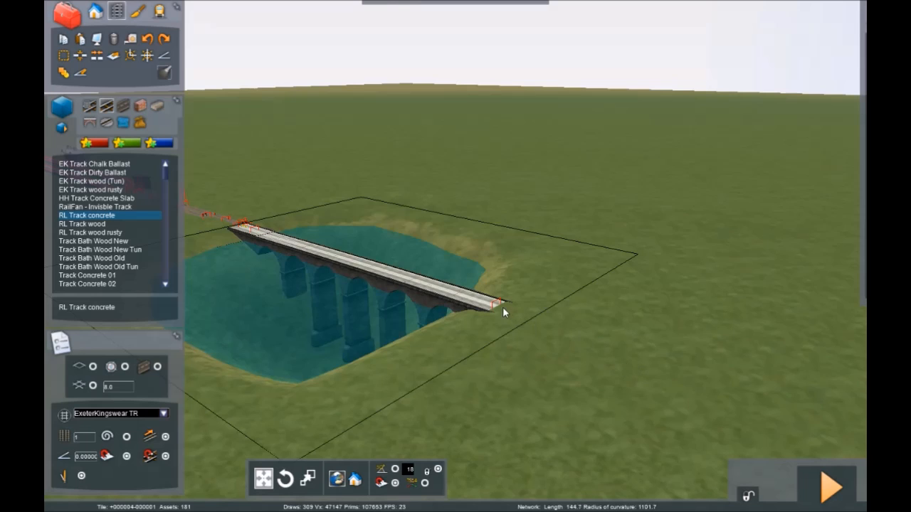
{"action": "key", "text": "Right"}
{"action": "mouse_move", "coordinate": [504, 313]}
{"action": "right_mouse_down"}
{"action": "mouse_move", "coordinate": [470, 281]}
{"action": "mouse_move", "coordinate": [459, 291]}
{"action": "mouse_move", "coordinate": [494, 319]}
{"action": "right_mouse_up"}
{"action": "key", "text": "Up"}
{"action": "key", "text": "Right"}
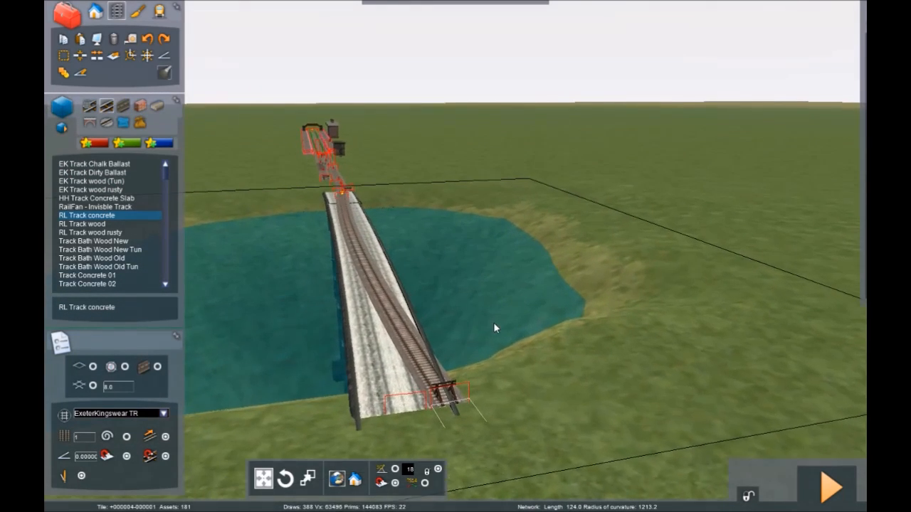
{"action": "key", "text": "Up"}
{"action": "key", "text": "Right"}
{"action": "left_click", "coordinate": [147, 39]}
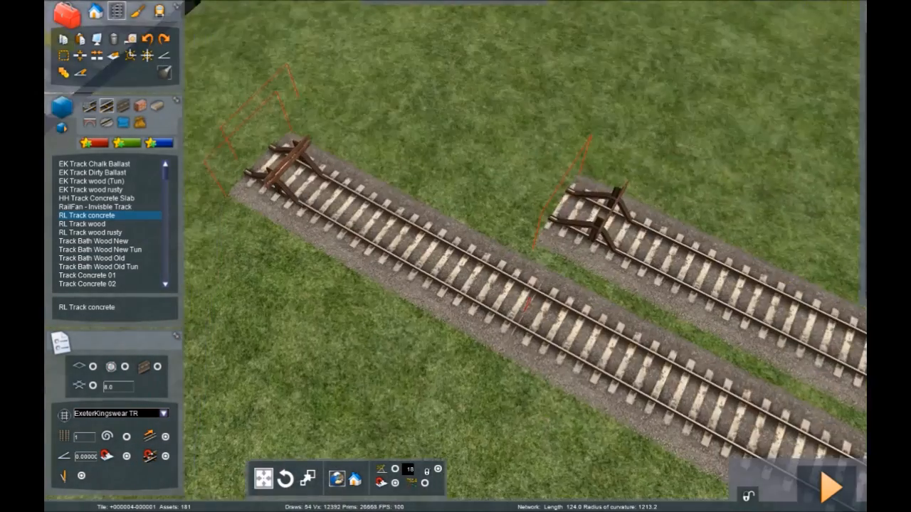
- Return to the existing track's end before the viaduct and set the new track's line type to Yard
{"action": "right_click_drag", "start_coordinate": [442, 187], "coordinate": [375, 188]}
{"action": "key", "text": "Down"}
{"action": "key", "text": "Right"}
{"action": "key", "text": "Up"}
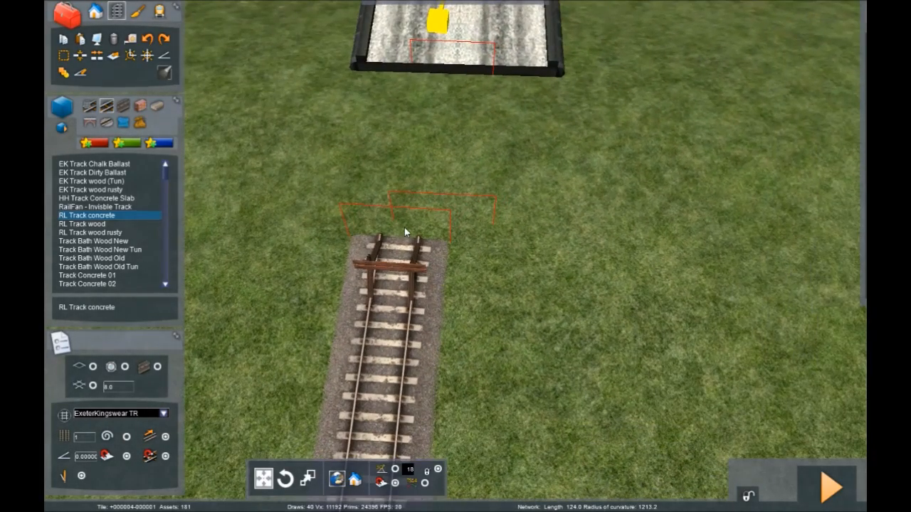
{"action": "mouse_move", "coordinate": [808, 64]}
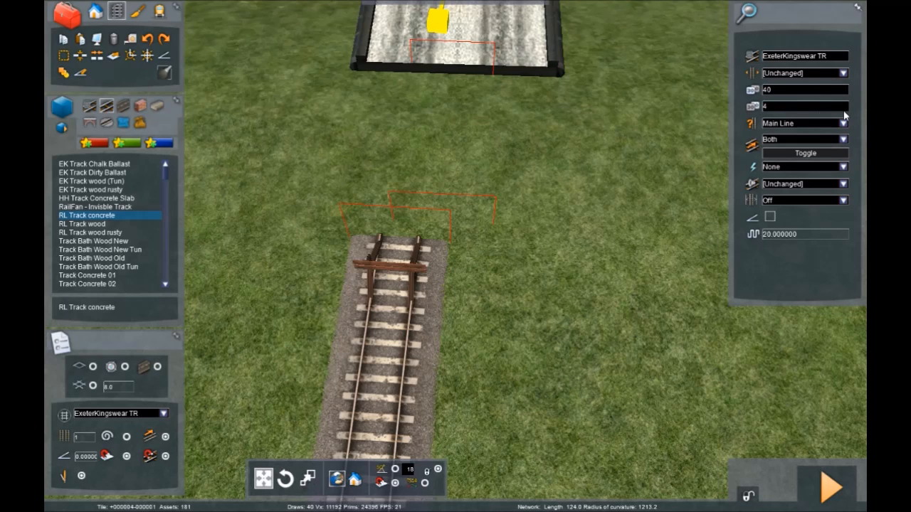
{"action": "left_click", "coordinate": [804, 149]}
- Lay RL Track concrete from the existing track's end across the viaduct to the far end of the deck
{"action": "left_click", "coordinate": [413, 242]}
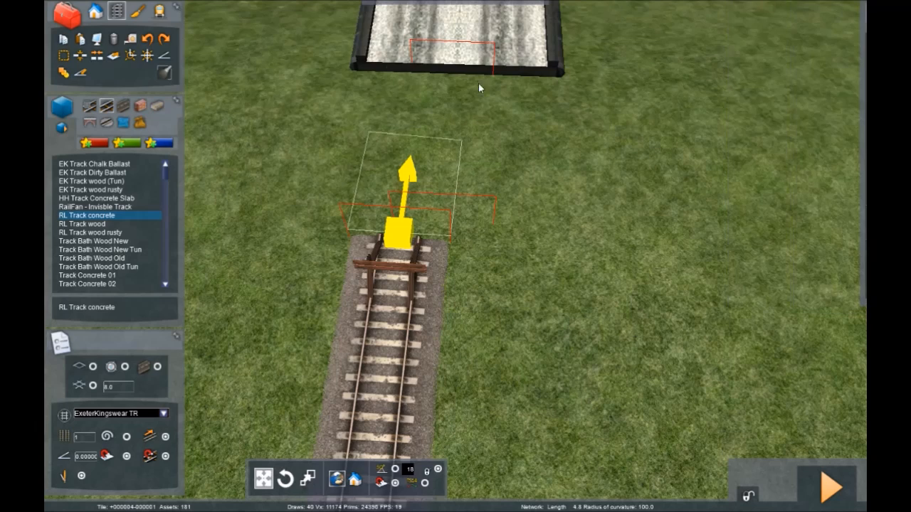
{"action": "scroll", "coordinate": [466, 78], "scroll_direction": "down", "scroll_amount": 4}
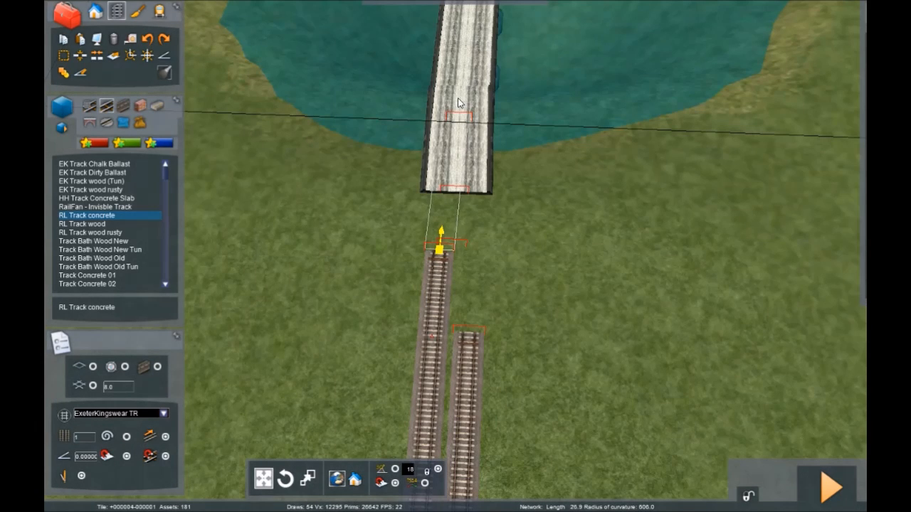
{"action": "scroll", "coordinate": [467, 49], "scroll_direction": "down", "scroll_amount": 3}
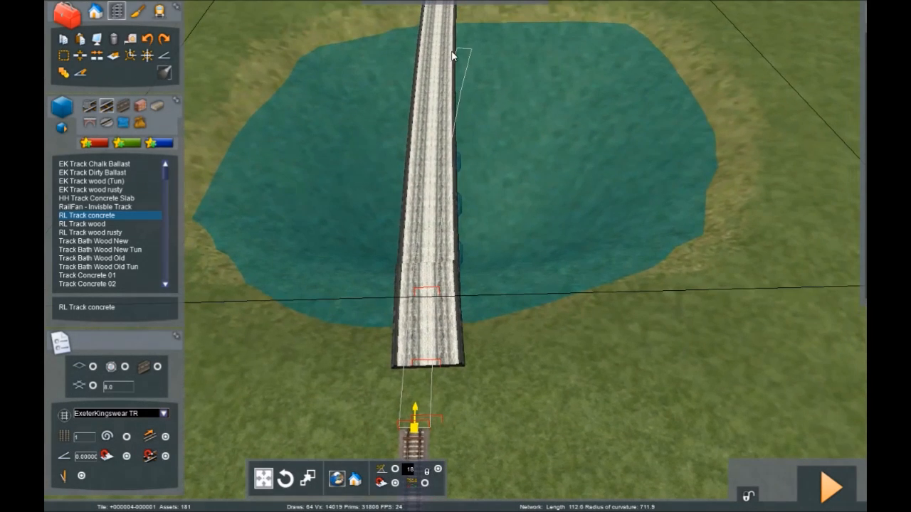
{"action": "scroll", "coordinate": [440, 34], "scroll_direction": "down", "scroll_amount": 3}
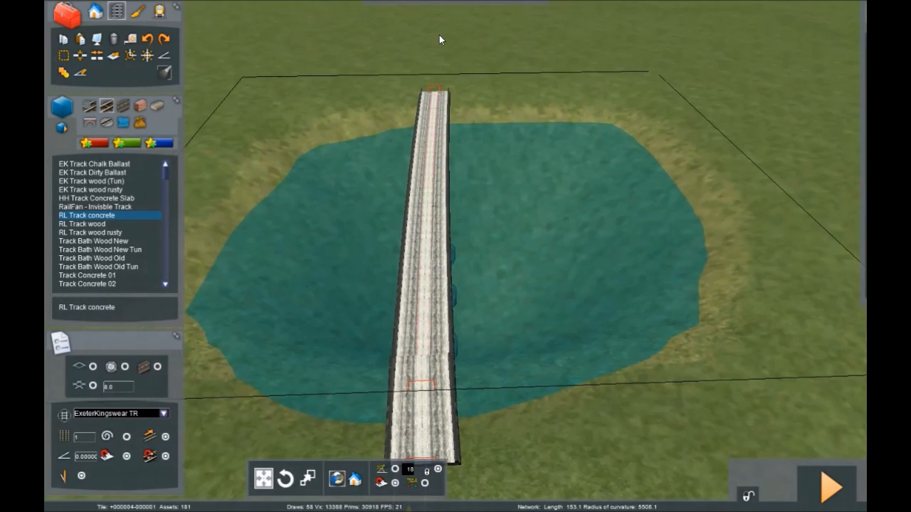
{"action": "left_click", "coordinate": [435, 94]}
{"action": "key", "text": "Up"}
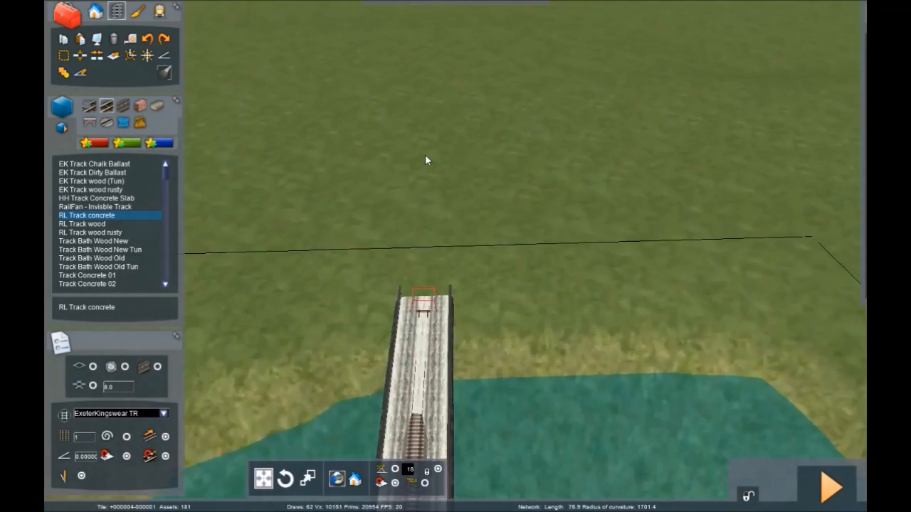
- Examine where the new track ends on the far part of the viaduct deck and how it sits there
{"action": "right_click_drag", "start_coordinate": [425, 154], "coordinate": [529, 96]}
{"action": "key", "text": "Right"}
{"action": "key", "text": "Left"}
{"action": "key", "text": "Up"}
{"action": "key", "text": "Right"}
{"action": "key", "text": "Left"}
{"action": "key", "text": "Up"}
{"action": "key", "text": "Down"}
{"action": "key", "text": "Down"}
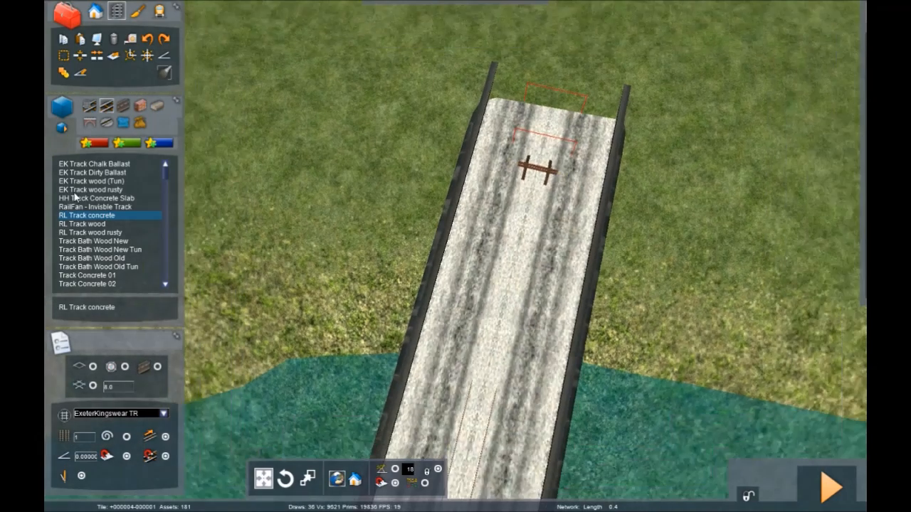
- Extend the RL Track concrete line from its end on the deck past the viaduct onto the far bank
{"action": "left_click", "coordinate": [100, 215]}
{"action": "left_click", "coordinate": [546, 178]}
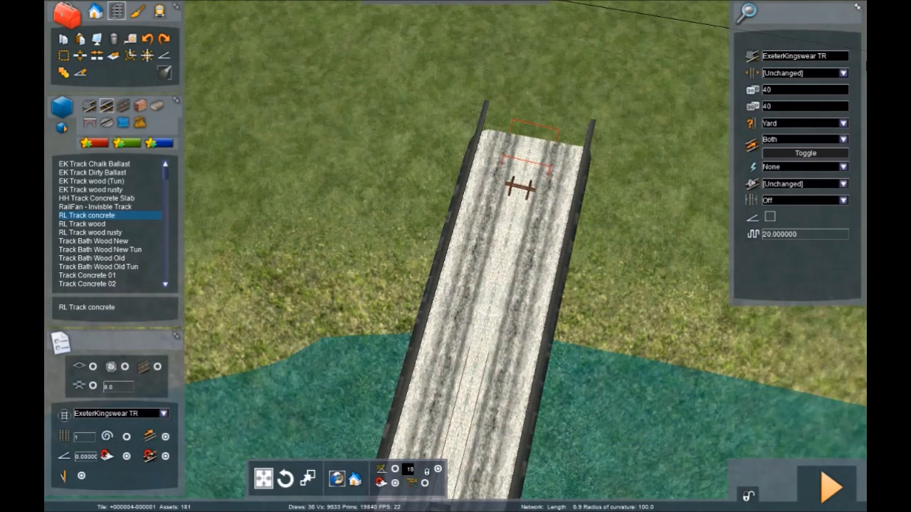
{"action": "left_click_drag", "start_coordinate": [536, 81], "coordinate": [537, 86]}
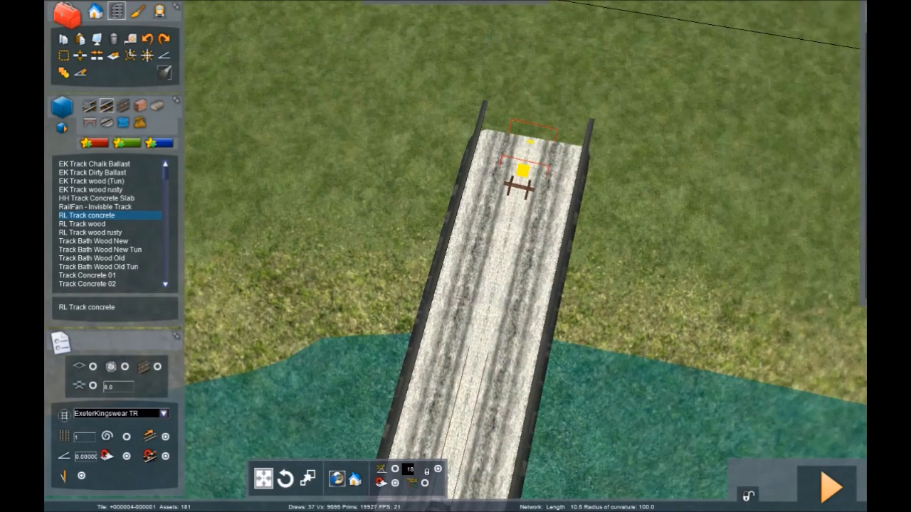
{"action": "right_click_drag", "start_coordinate": [555, 74], "coordinate": [555, 74]}
{"action": "key", "text": "Up"}
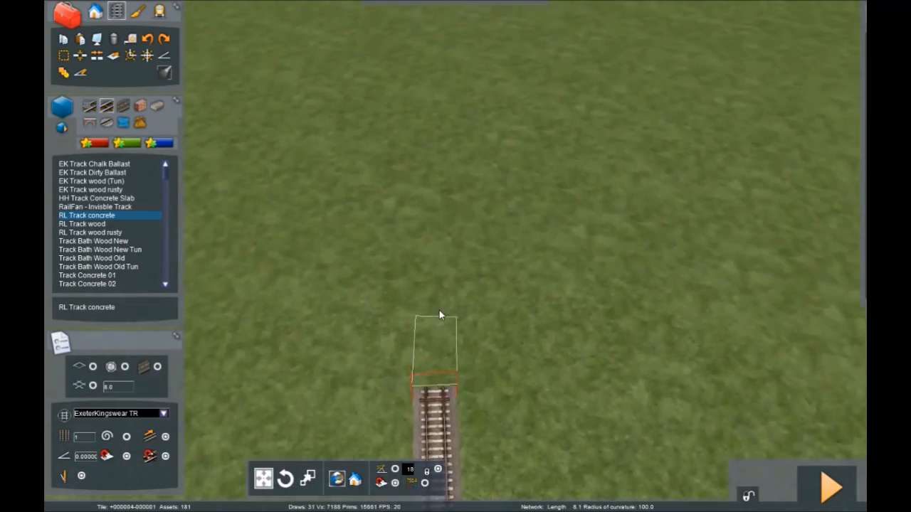
{"action": "right_click_drag", "start_coordinate": [455, 288], "coordinate": [456, 288]}
{"action": "right_click_drag", "start_coordinate": [456, 257], "coordinate": [416, 257]}
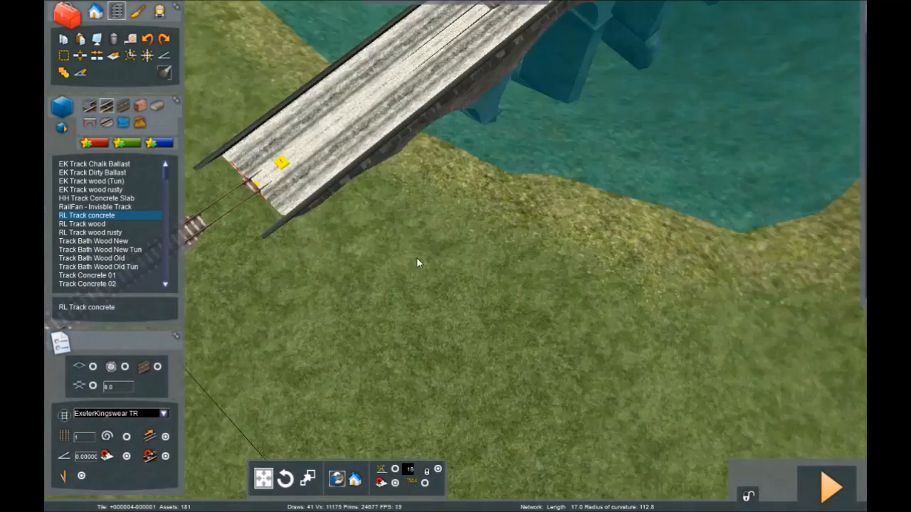
- Raise the track joint at the viaduct's far end with the gradient tool so the track rests on the deck
{"action": "key", "text": "Left"}
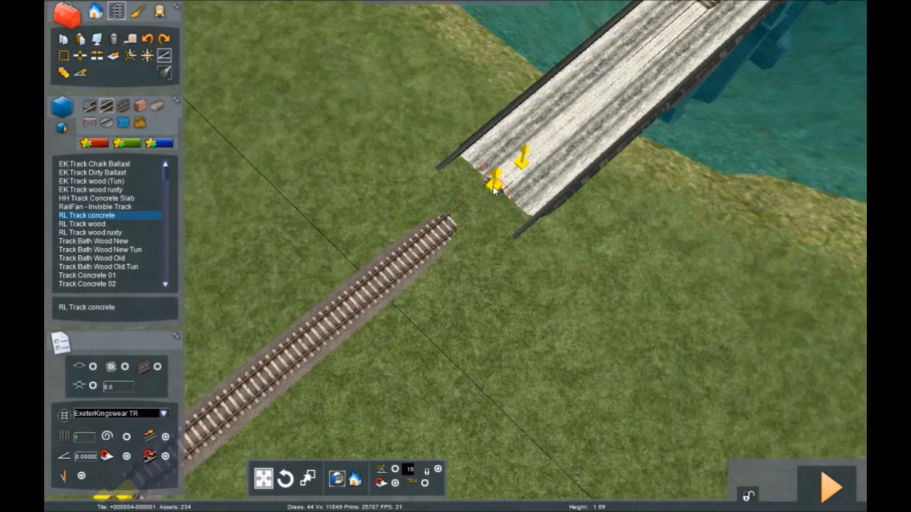
{"action": "key", "text": "Down"}
{"action": "right_click", "coordinate": [472, 180]}
{"action": "right_click_drag", "start_coordinate": [472, 179], "coordinate": [434, 128]}
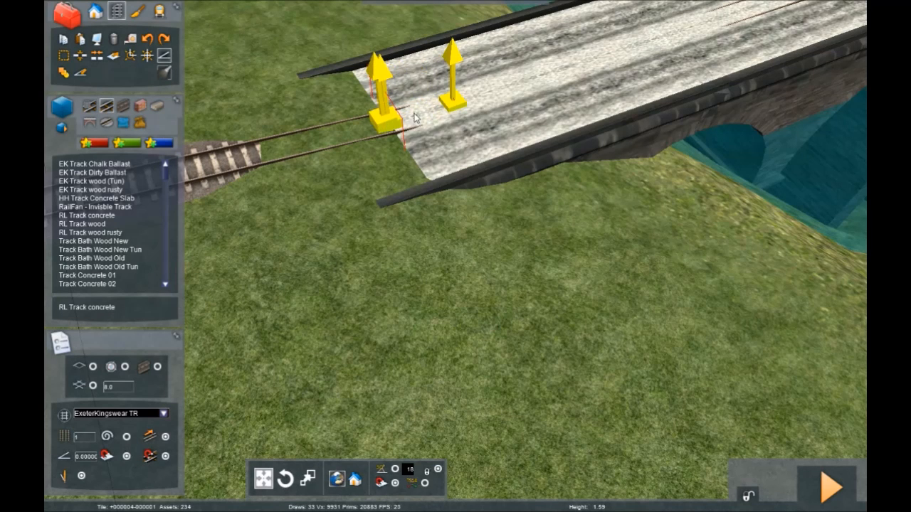
{"action": "left_click_drag", "start_coordinate": [394, 117], "coordinate": [395, 119]}
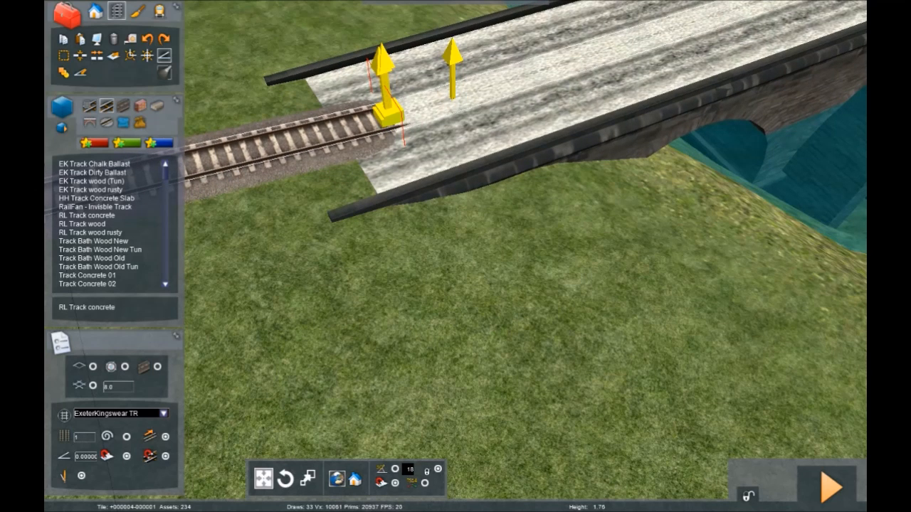
{"action": "right_click", "coordinate": [335, 149]}
{"action": "left_click", "coordinate": [334, 149]}
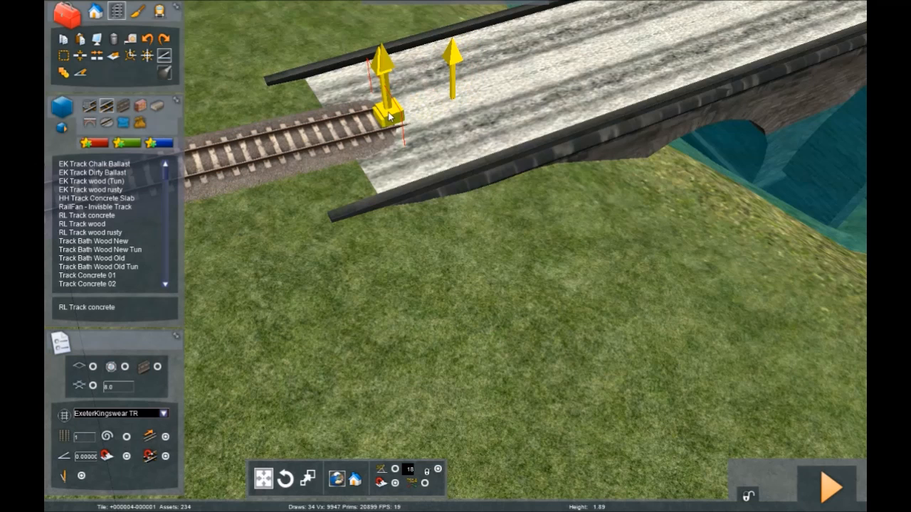
- Lower the track's end beyond the viaduct with the gradient tool to a height of about 2.96, level with the grass
{"action": "left_click_drag", "start_coordinate": [388, 107], "coordinate": [457, 103]}
{"action": "right_click_drag", "start_coordinate": [457, 103], "coordinate": [498, 151]}
{"action": "key", "text": "Up"}
{"action": "key", "text": "Up"}
{"action": "key", "text": "Up"}
{"action": "key", "text": "Up"}
{"action": "key", "text": "Down"}
{"action": "right_click_drag", "start_coordinate": [517, 254], "coordinate": [457, 230]}
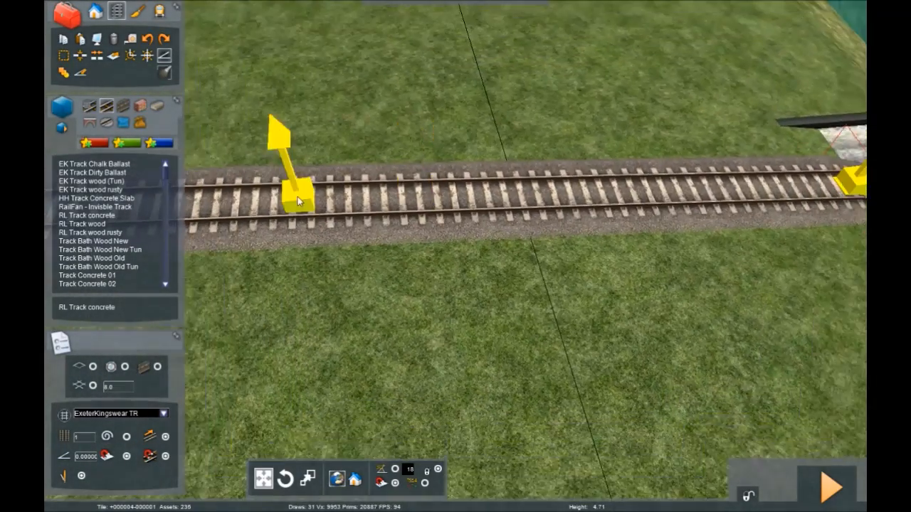
{"action": "key", "text": "Left"}
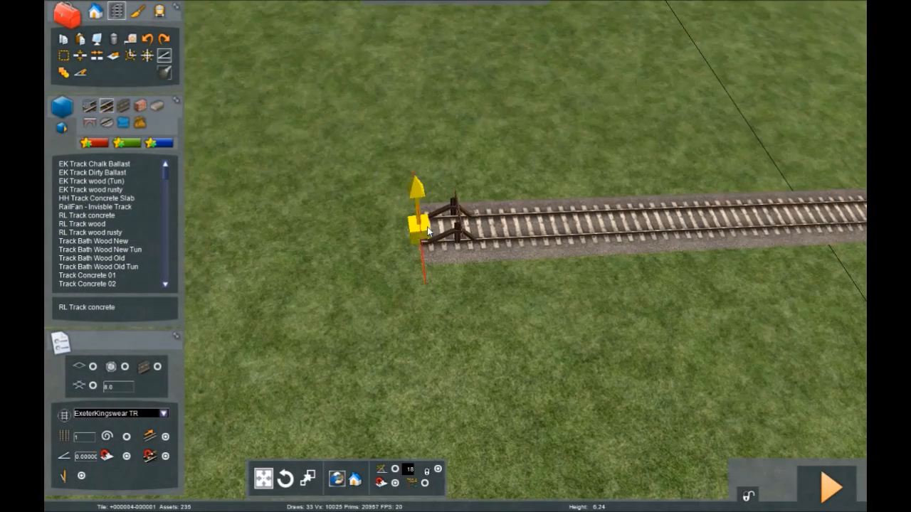
{"action": "left_click_drag", "start_coordinate": [425, 238], "coordinate": [431, 262]}
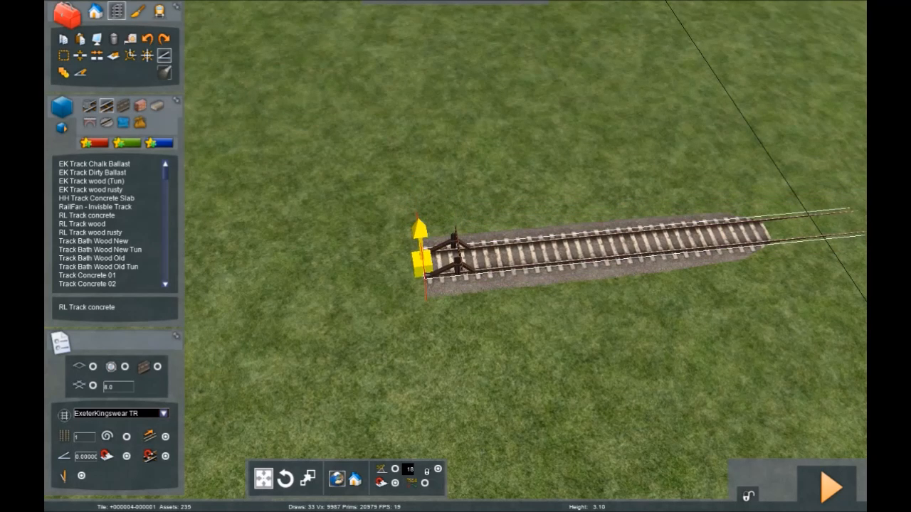
{"action": "right_click_drag", "start_coordinate": [431, 263], "coordinate": [659, 335]}
{"action": "left_click_drag", "start_coordinate": [615, 312], "coordinate": [615, 308]}
- Extend the RL Track concrete line straight ahead from its lowered end beyond the viaduct
{"action": "right_click_drag", "start_coordinate": [616, 308], "coordinate": [384, 320]}
{"action": "right_click_drag", "start_coordinate": [569, 292], "coordinate": [740, 278]}
{"action": "key", "text": "Down"}
{"action": "right_click_drag", "start_coordinate": [491, 256], "coordinate": [259, 175]}
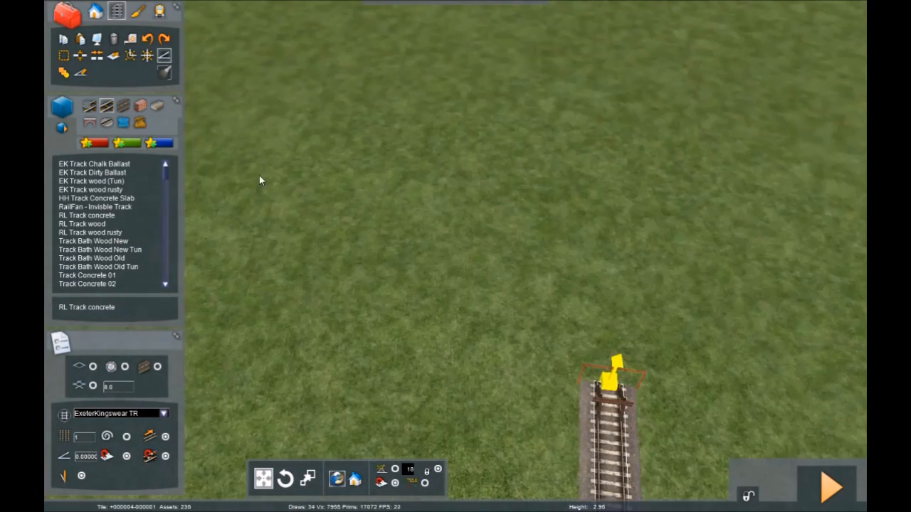
{"action": "key", "text": "Right"}
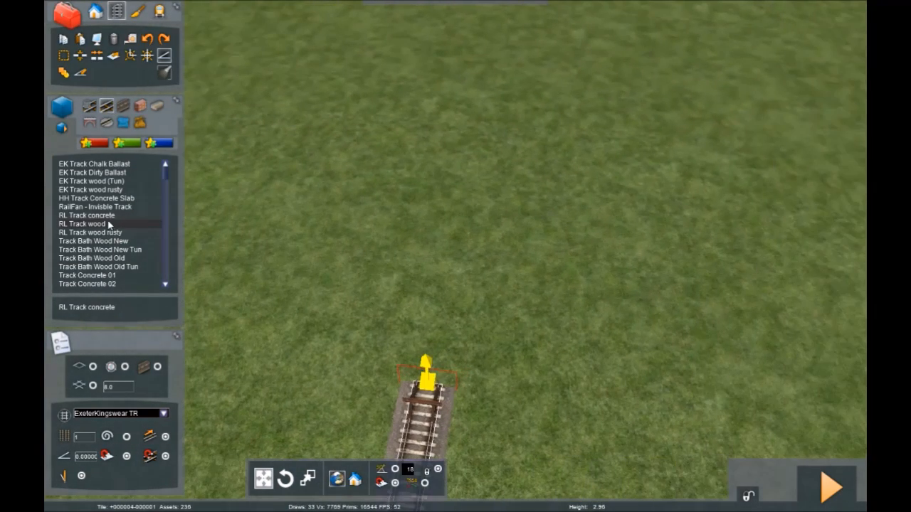
{"action": "scroll", "coordinate": [469, 185], "scroll_direction": "down", "scroll_amount": 3}
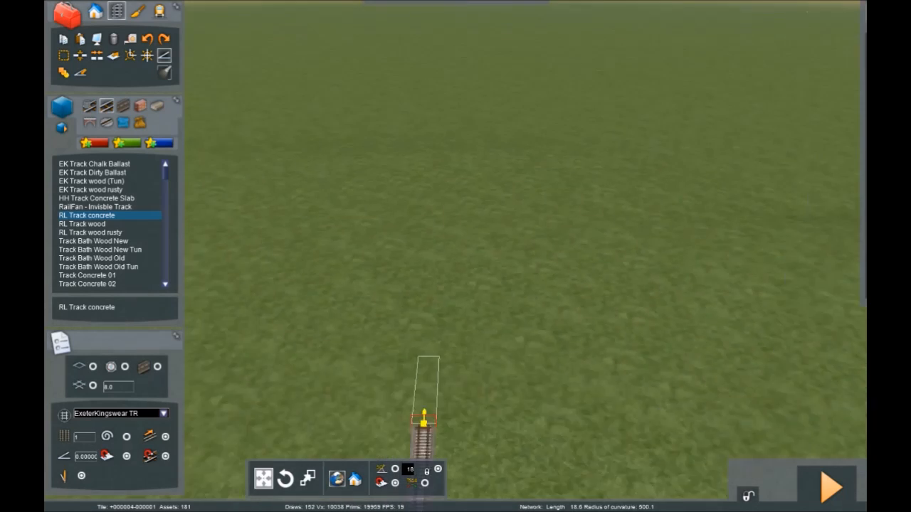
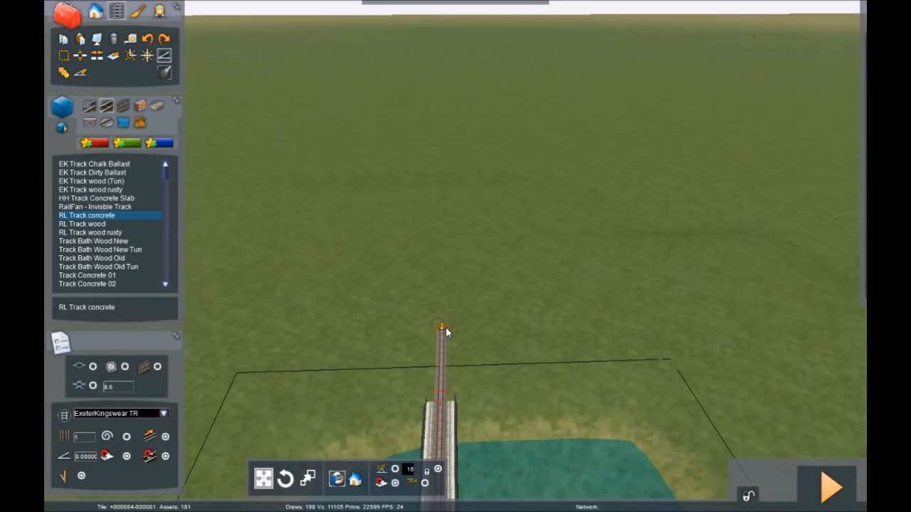
{"action": "left_click_drag", "start_coordinate": [446, 328], "coordinate": [459, 167]}
{"action": "left_click", "coordinate": [439, 162]}
{"action": "key", "text": "Up"}
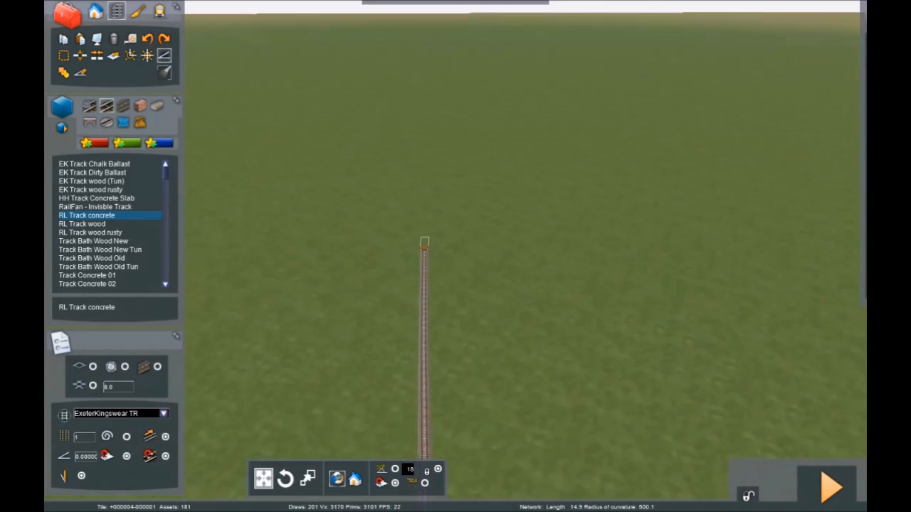
- Continue the RL Track concrete line with further sections across the open grassland
{"action": "mouse_move", "coordinate": [468, 256]}
{"action": "right_mouse_down"}
{"action": "mouse_move", "coordinate": [470, 266]}
{"action": "mouse_move", "coordinate": [299, 260]}
{"action": "mouse_move", "coordinate": [435, 185]}
{"action": "mouse_move", "coordinate": [424, 164]}
{"action": "right_mouse_up"}
{"action": "key", "text": "Up"}
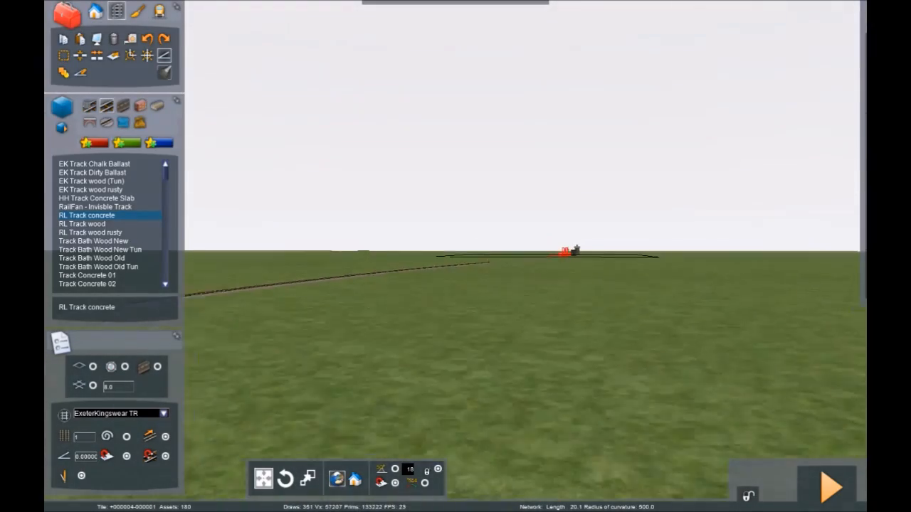
{"action": "right_click_drag", "start_coordinate": [455, 257], "coordinate": [373, 356]}
{"action": "key", "text": "Up"}
{"action": "key", "text": "Down"}
{"action": "key", "text": "Left"}
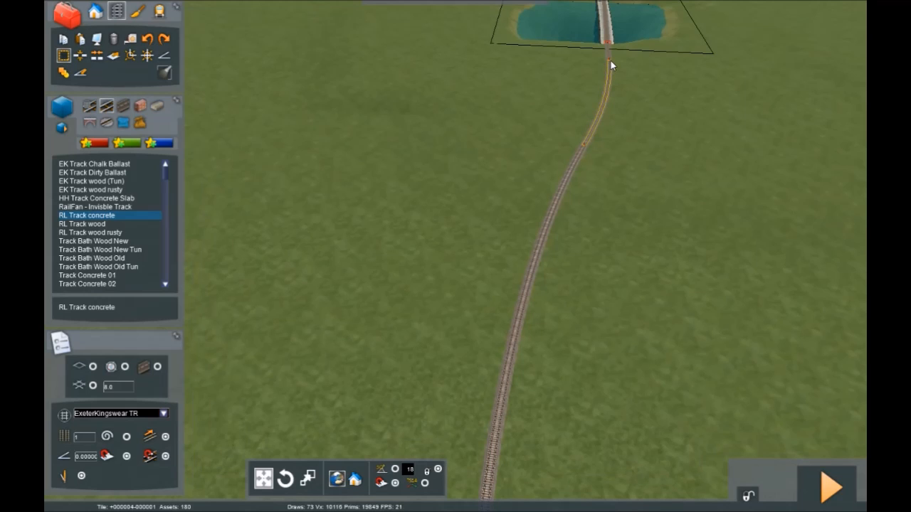
- Select about 196 m of the curved track beyond the viaduct and show its parallel offset guides
{"action": "left_click_drag", "start_coordinate": [609, 60], "coordinate": [603, 118]}
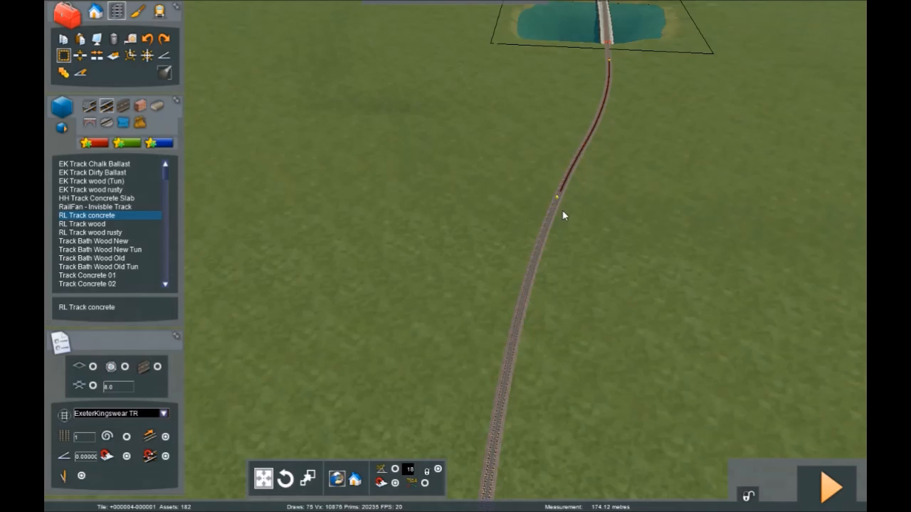
{"action": "left_click", "coordinate": [117, 57]}
{"action": "key", "text": "Up"}
{"action": "right_click_drag", "start_coordinate": [375, 198], "coordinate": [403, 202]}
{"action": "key", "text": "Left"}
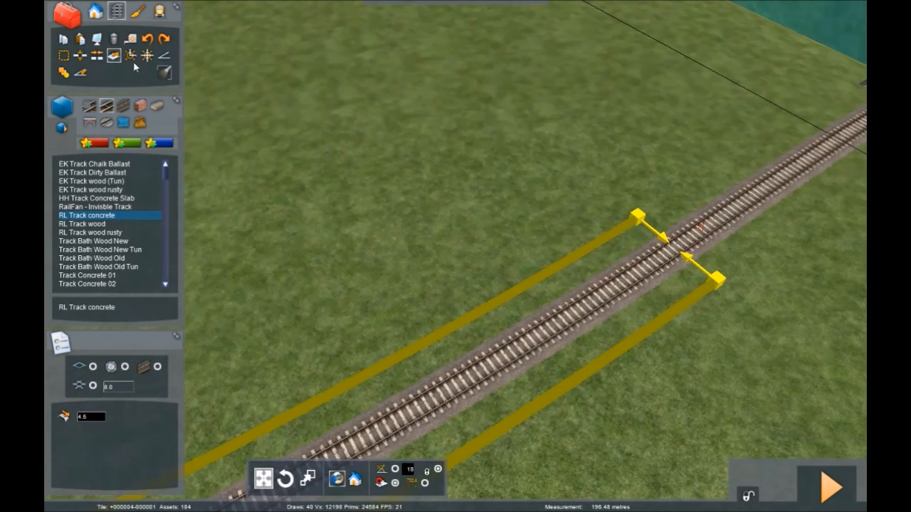
- Choose EK Chainlink Fence from the linear assets and place it beside the selected track using the offset guides
{"action": "left_click", "coordinate": [156, 107]}
{"action": "scroll", "coordinate": [151, 252], "scroll_direction": "down", "scroll_amount": 3}
{"action": "left_click", "coordinate": [140, 122]}
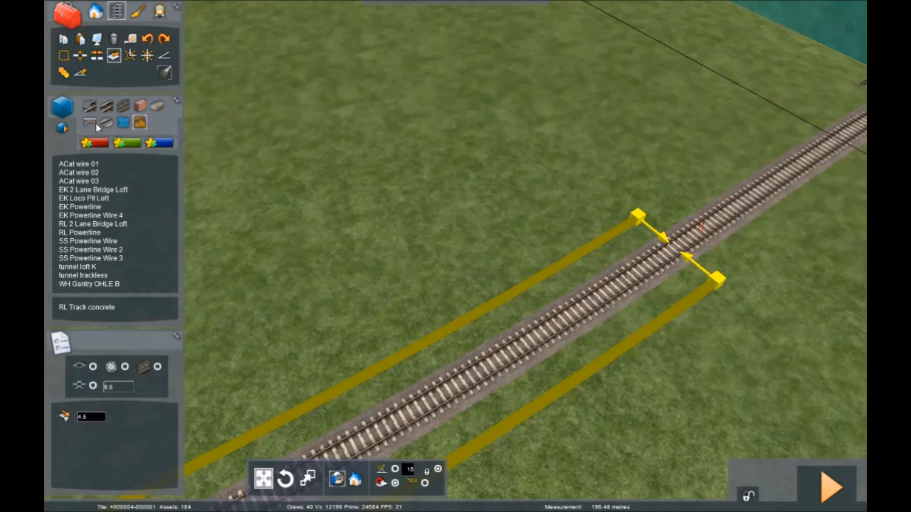
{"action": "left_click", "coordinate": [124, 123]}
{"action": "left_click", "coordinate": [139, 105]}
{"action": "scroll", "coordinate": [124, 213], "scroll_direction": "down", "scroll_amount": 4}
{"action": "scroll", "coordinate": [123, 222], "scroll_direction": "up", "scroll_amount": 4}
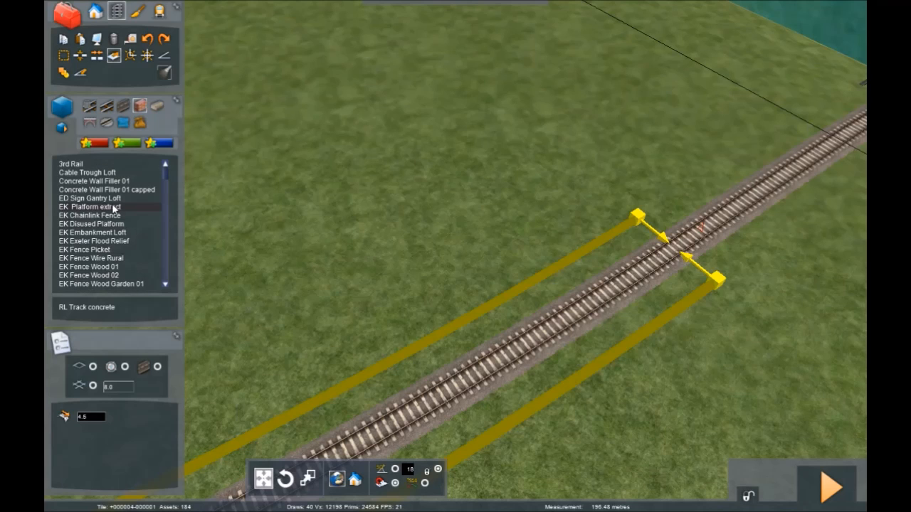
{"action": "left_click", "coordinate": [639, 219]}
{"action": "left_click", "coordinate": [716, 282]}
{"action": "right_click_drag", "start_coordinate": [702, 349], "coordinate": [822, 250]}
{"action": "key", "text": "Up"}
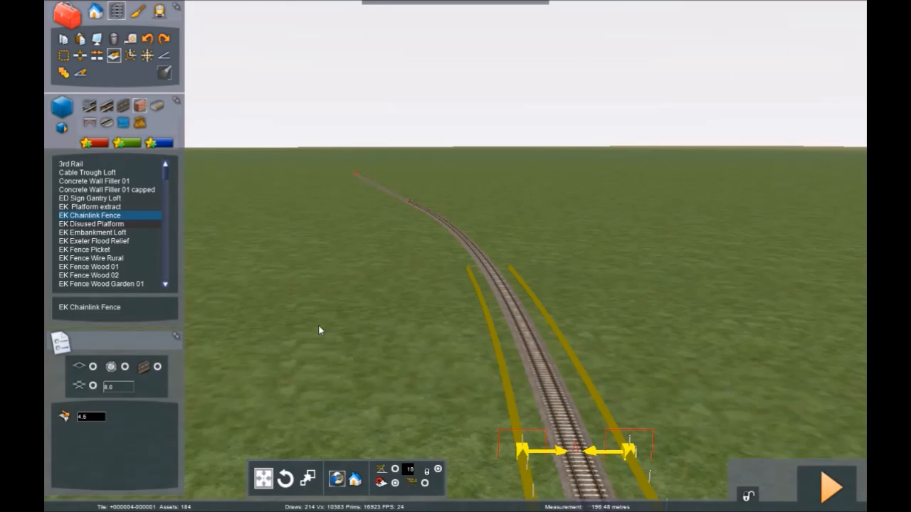
{"action": "left_click", "coordinate": [537, 460]}
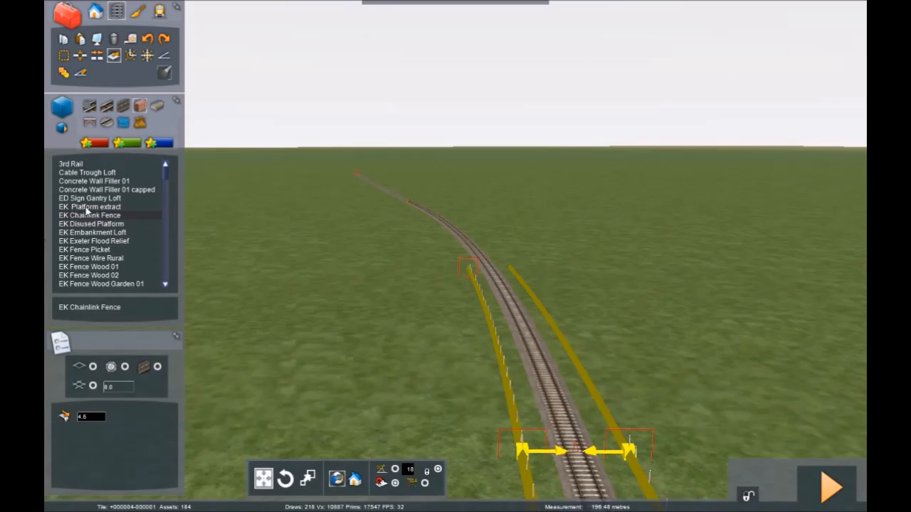
- Place EK Disused Platform along the selected track, opposite the long chainlink fence run
{"action": "left_click", "coordinate": [629, 447]}
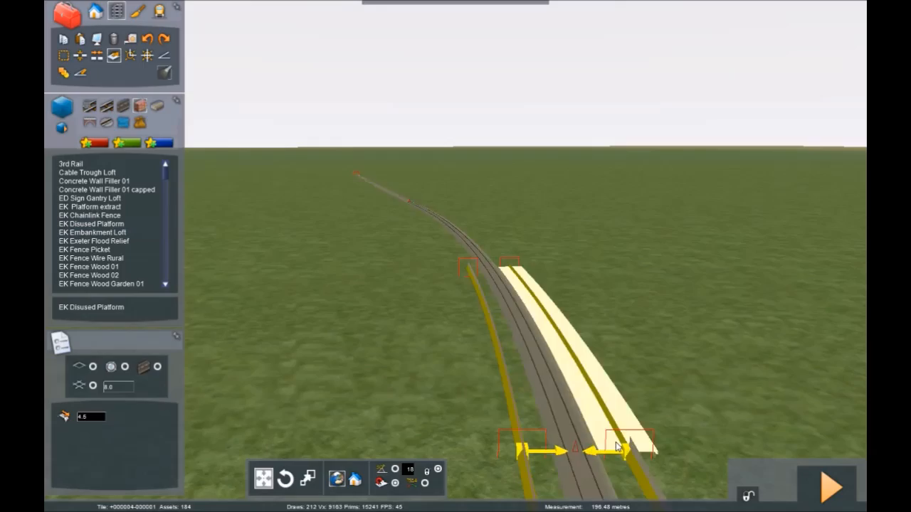
{"action": "key", "text": "Up"}
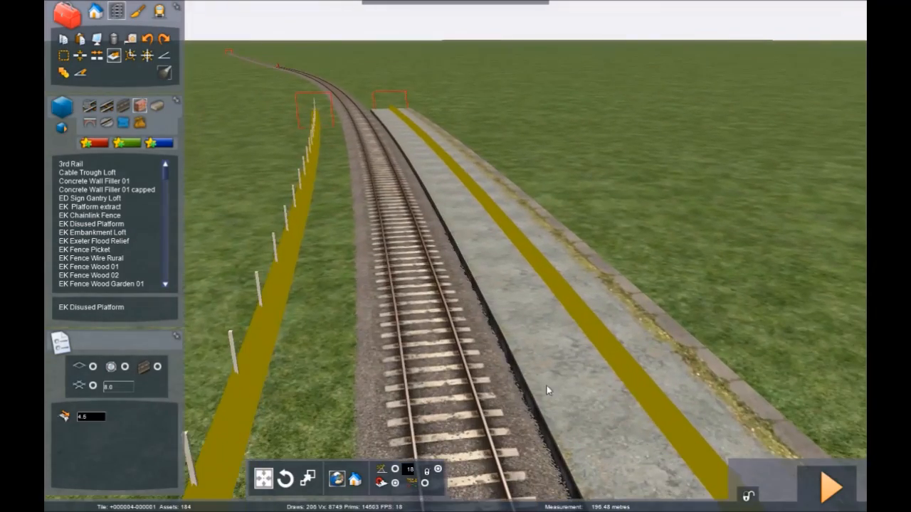
{"action": "key", "text": "Right"}
{"action": "right_click_drag", "start_coordinate": [546, 387], "coordinate": [588, 354]}
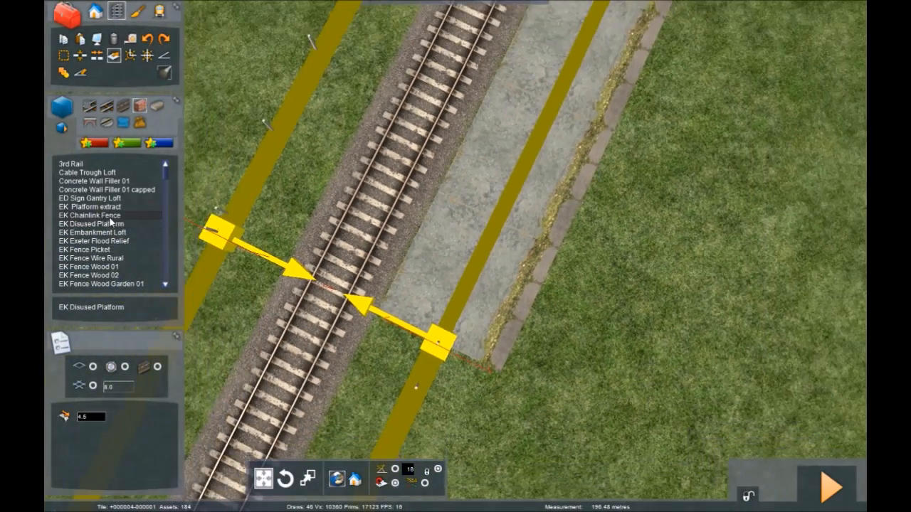
- Replace the disused platform with EK Chainlink Fence so the selected track is fenced on both sides
{"action": "left_click", "coordinate": [113, 216]}
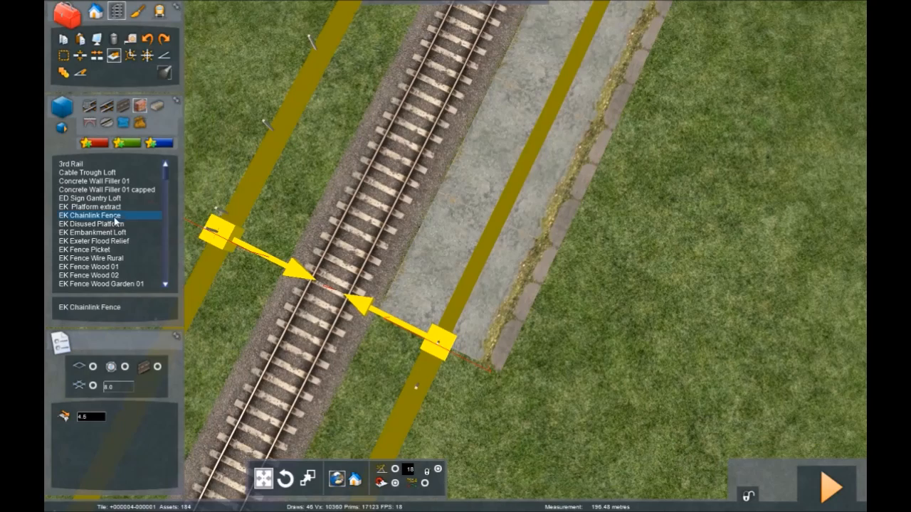
{"action": "left_click", "coordinate": [434, 346]}
{"action": "right_click_drag", "start_coordinate": [370, 382], "coordinate": [434, 194]}
{"action": "key", "text": "Up"}
{"action": "key", "text": "Up"}
{"action": "scroll", "coordinate": [391, 345], "scroll_direction": "down", "scroll_amount": 5}
{"action": "scroll", "coordinate": [427, 245], "scroll_direction": "up", "scroll_amount": 5}
{"action": "scroll", "coordinate": [426, 216], "scroll_direction": "up", "scroll_amount": 5}
{"action": "scroll", "coordinate": [370, 377], "scroll_direction": "down", "scroll_amount": 10}
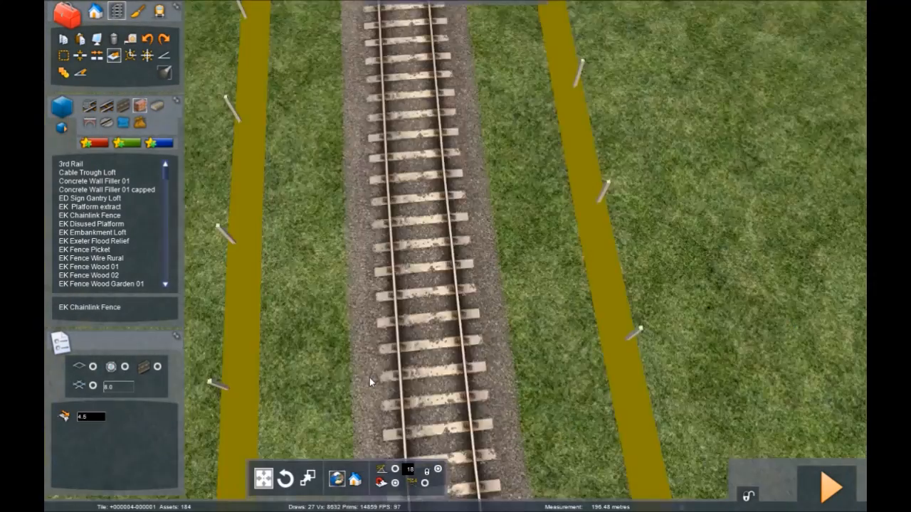
- Set the offset distance of the parallel guides to 1
{"action": "type", "text": "1"}
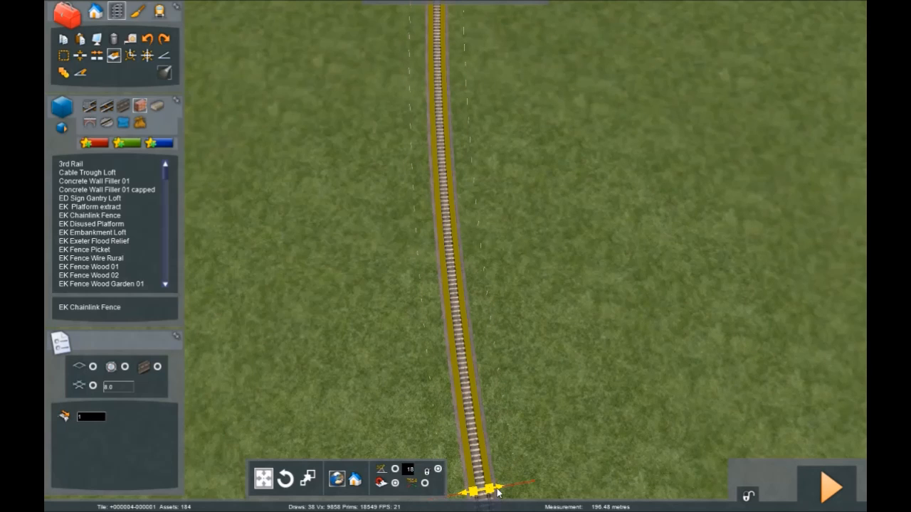
{"action": "mouse_move", "coordinate": [589, 397]}
{"action": "right_mouse_down"}
{"action": "mouse_move", "coordinate": [578, 256]}
{"action": "mouse_move", "coordinate": [593, 380]}
{"action": "mouse_move", "coordinate": [583, 389]}
{"action": "right_mouse_up"}
{"action": "scroll", "coordinate": [588, 303], "scroll_direction": "up", "scroll_amount": 5}
{"action": "scroll", "coordinate": [593, 381], "scroll_direction": "up", "scroll_amount": 4}
{"action": "scroll", "coordinate": [582, 394], "scroll_direction": "down", "scroll_amount": 8}
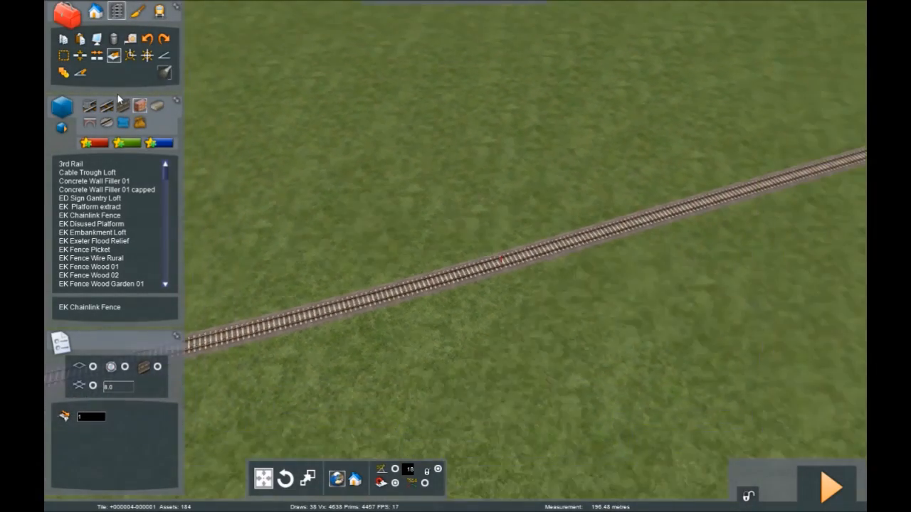
{"action": "scroll", "coordinate": [70, 78], "scroll_direction": "down", "scroll_amount": 4}
- Select about 200 m of the straight track at the line's far end and show its parallel offset guides
{"action": "left_click", "coordinate": [64, 57]}
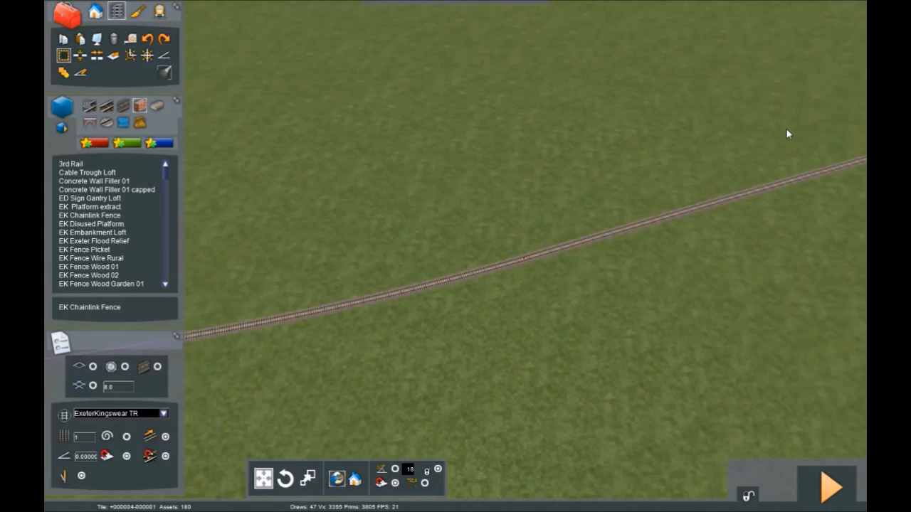
{"action": "right_click_drag", "start_coordinate": [787, 130], "coordinate": [701, 248]}
{"action": "left_click", "coordinate": [713, 119]}
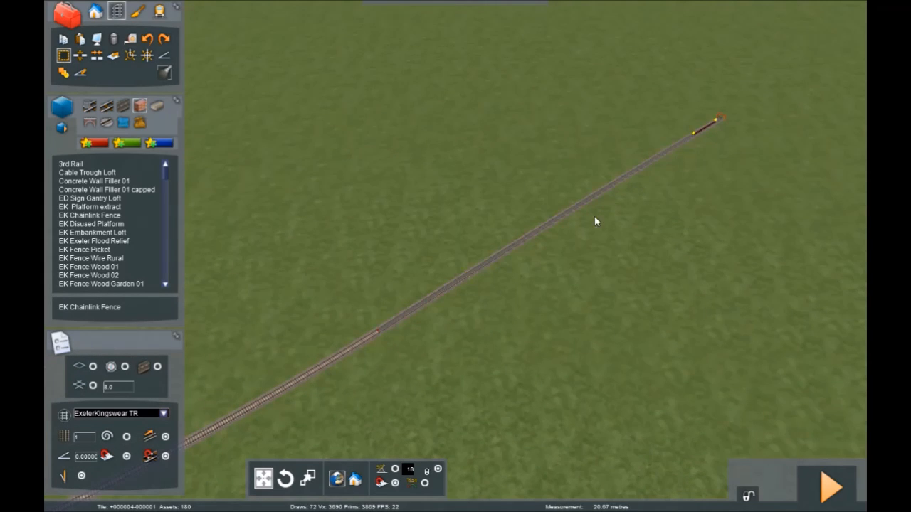
{"action": "double_click", "coordinate": [400, 307]}
{"action": "scroll", "coordinate": [249, 207], "scroll_direction": "up", "scroll_amount": 5}
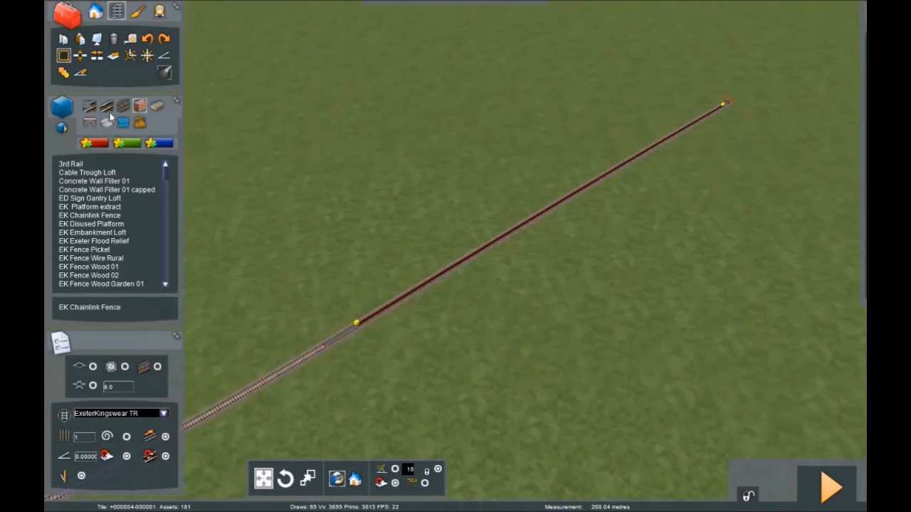
{"action": "left_click", "coordinate": [114, 56]}
{"action": "scroll", "coordinate": [393, 242], "scroll_direction": "up", "scroll_amount": 5}
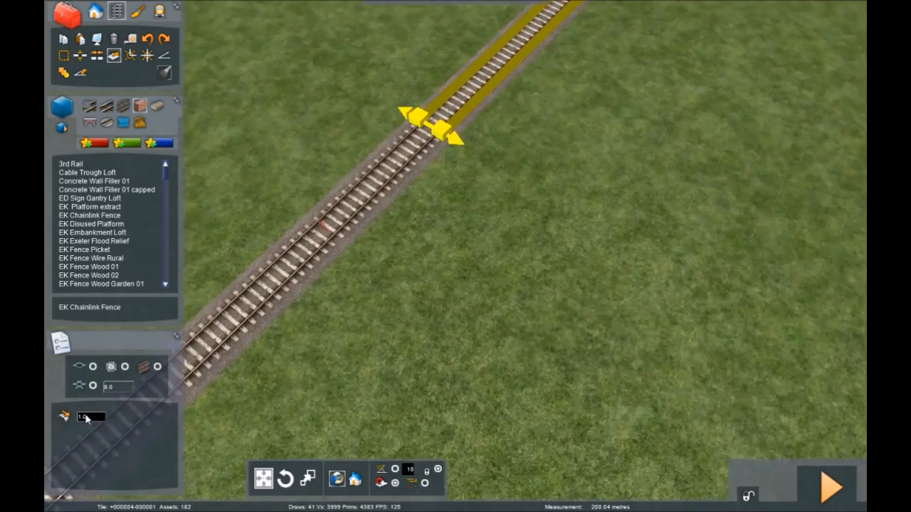
- Set the guide offset to 4.5 and place WH Platform_5m L_NP along one side of the selected track
{"action": "left_click_drag", "start_coordinate": [86, 418], "coordinate": [66, 419]}
{"action": "type", "text": "4.5"}
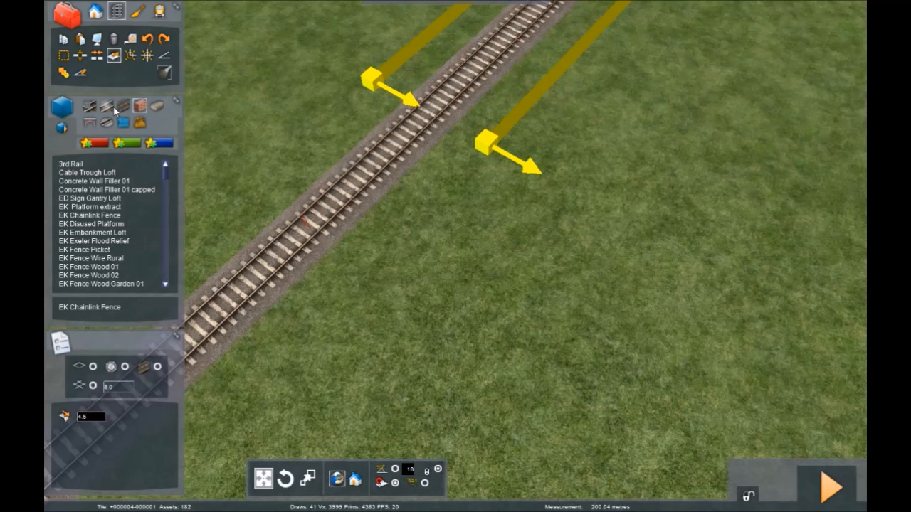
{"action": "left_click", "coordinate": [160, 107]}
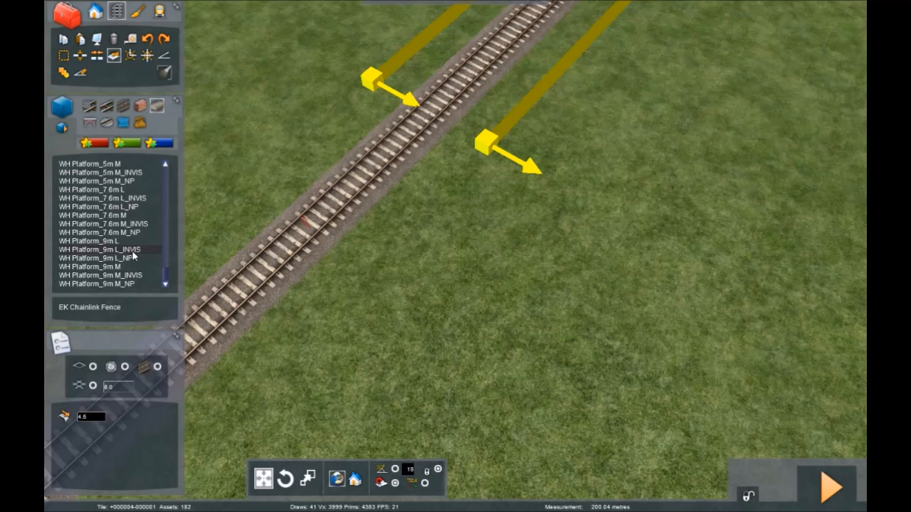
{"action": "scroll", "coordinate": [131, 251], "scroll_direction": "up", "scroll_amount": 3}
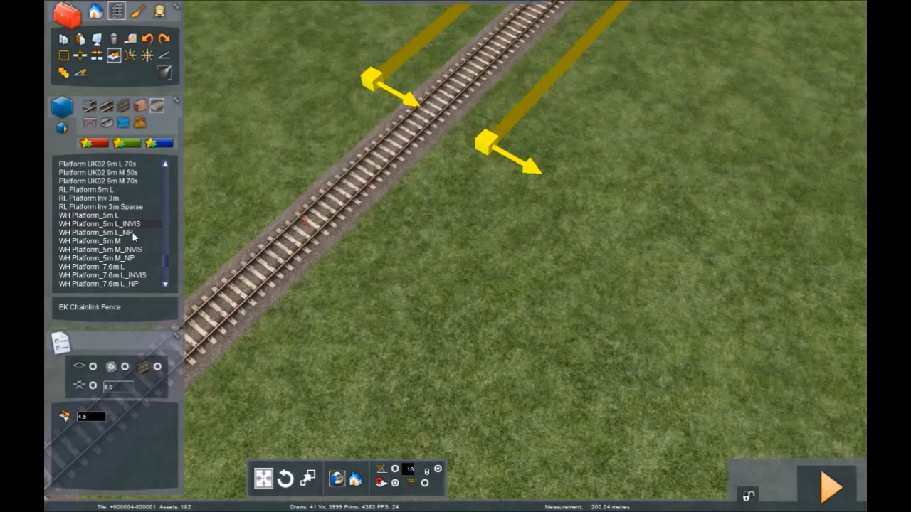
{"action": "left_click", "coordinate": [128, 232]}
{"action": "left_click", "coordinate": [497, 144]}
{"action": "right_click_drag", "start_coordinate": [449, 197], "coordinate": [475, 118]}
{"action": "key", "text": "Up"}
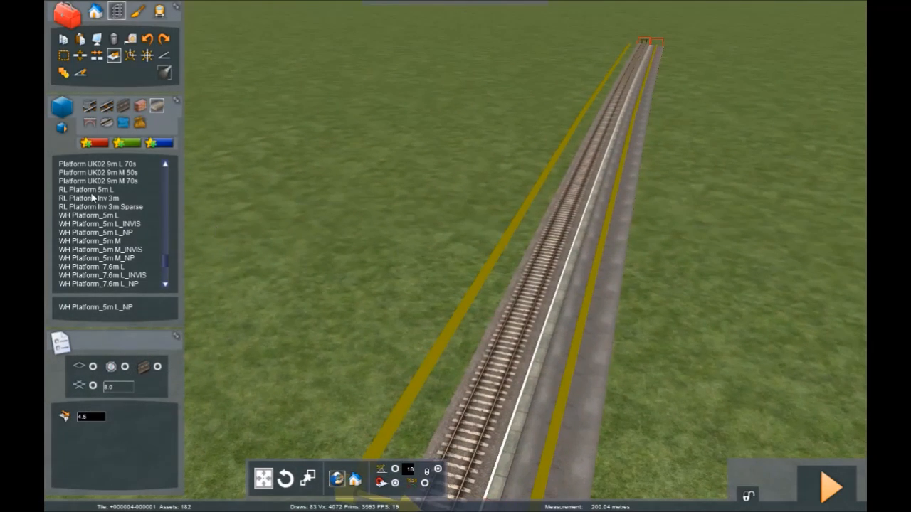
{"action": "right_click_drag", "start_coordinate": [363, 191], "coordinate": [377, 258]}
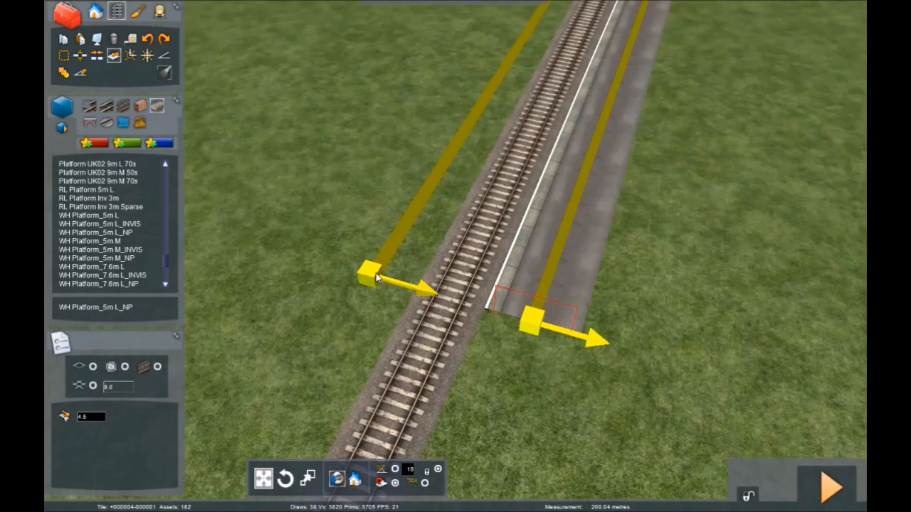
{"action": "right_click", "coordinate": [340, 366]}
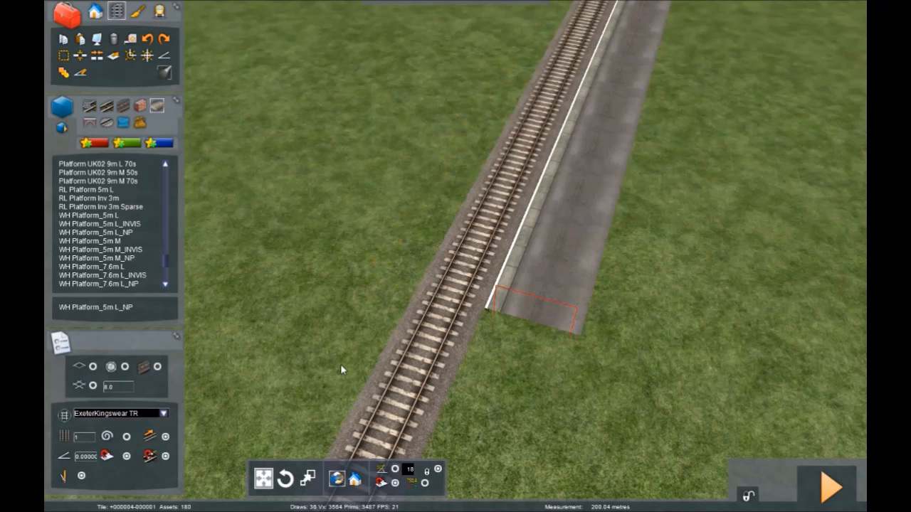
- Select about 200 m of the straight track beside the platform and show its parallel offset guides
{"action": "left_click", "coordinate": [63, 55]}
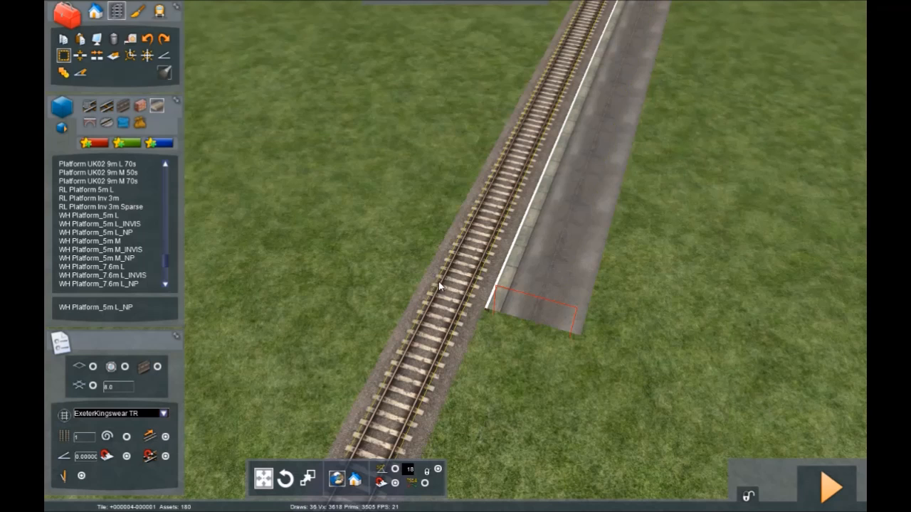
{"action": "left_click", "coordinate": [442, 288]}
{"action": "key", "text": "Up"}
{"action": "mouse_move", "coordinate": [415, 246]}
{"action": "right_mouse_down"}
{"action": "mouse_move", "coordinate": [448, 239]}
{"action": "mouse_move", "coordinate": [455, 167]}
{"action": "right_mouse_up"}
{"action": "key", "text": "Up"}
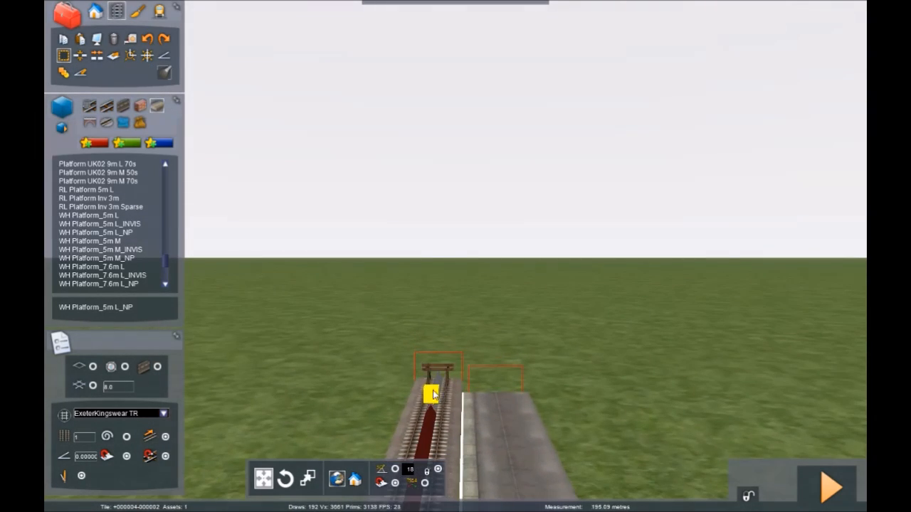
{"action": "left_click", "coordinate": [434, 394]}
{"action": "key", "text": "Down"}
{"action": "right_click_drag", "start_coordinate": [51, 48], "coordinate": [107, 60]}
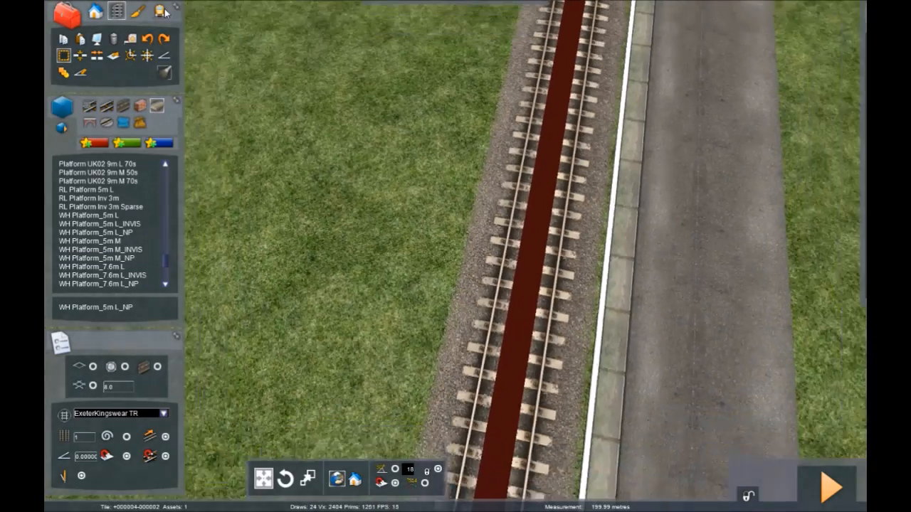
{"action": "left_click", "coordinate": [119, 57]}
{"action": "right_click_drag", "start_coordinate": [405, 128], "coordinate": [506, 226]}
{"action": "key", "text": "Up"}
{"action": "left_click", "coordinate": [457, 159]}
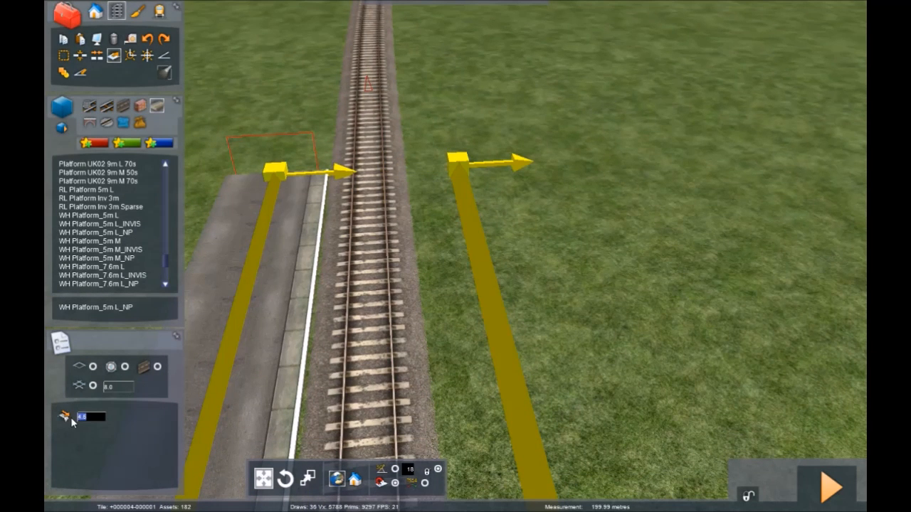
- Set the guide offset to 9 and place EK Disused Platform along the track's side opposite the existing platform
{"action": "type", "text": "9"}
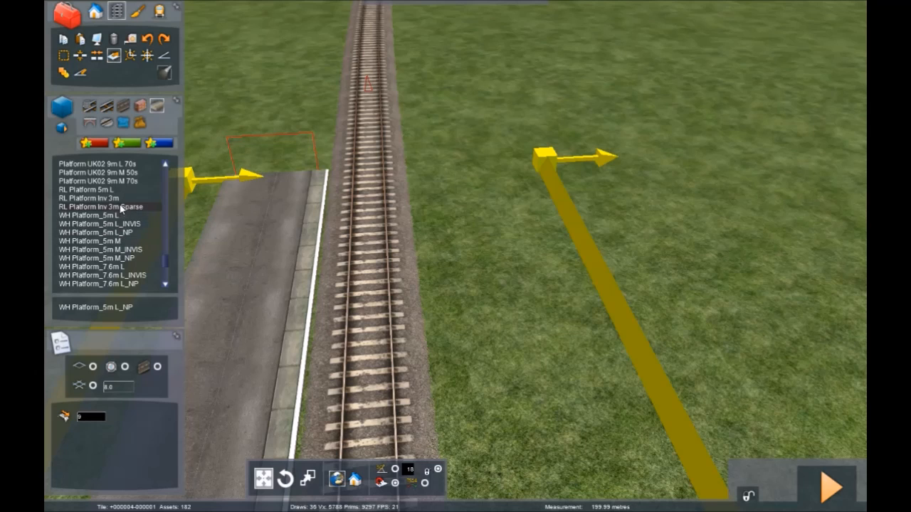
{"action": "scroll", "coordinate": [121, 207], "scroll_direction": "up", "scroll_amount": 1}
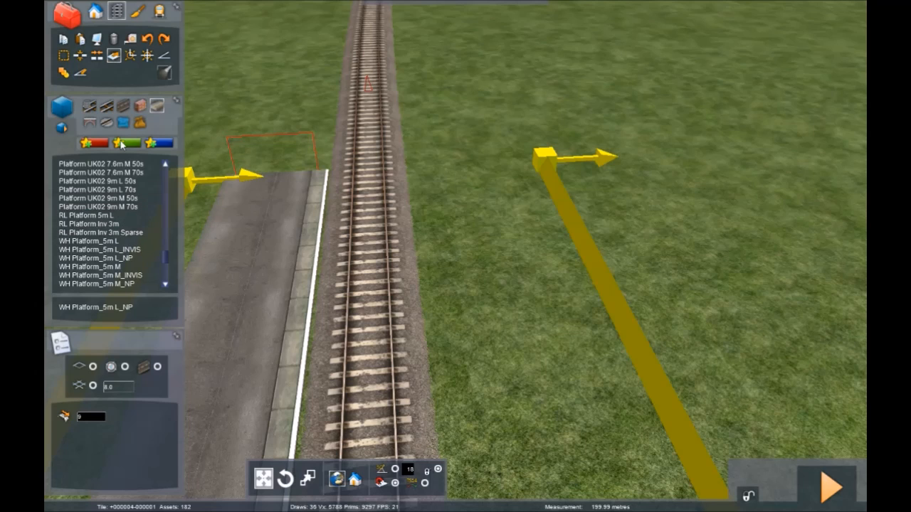
{"action": "left_click", "coordinate": [140, 107]}
{"action": "scroll", "coordinate": [130, 203], "scroll_direction": "down", "scroll_amount": 3}
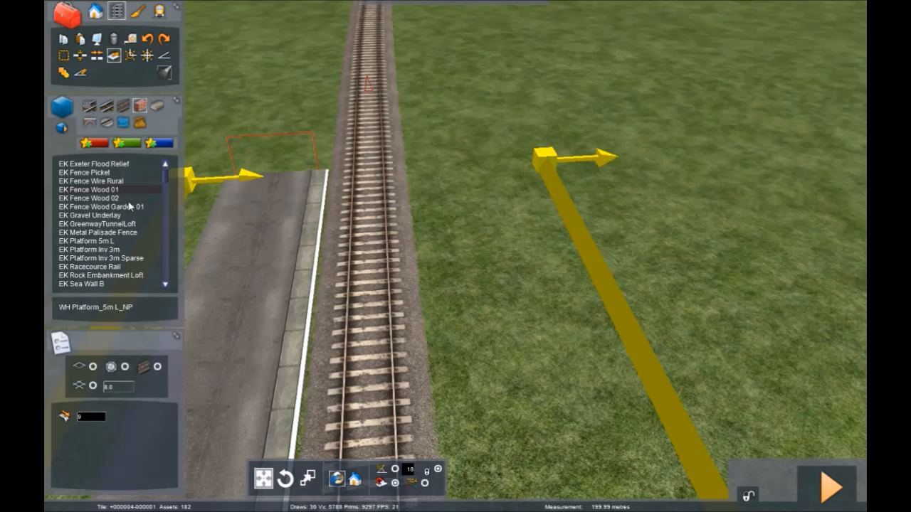
{"action": "scroll", "coordinate": [124, 210], "scroll_direction": "up", "scroll_amount": 2}
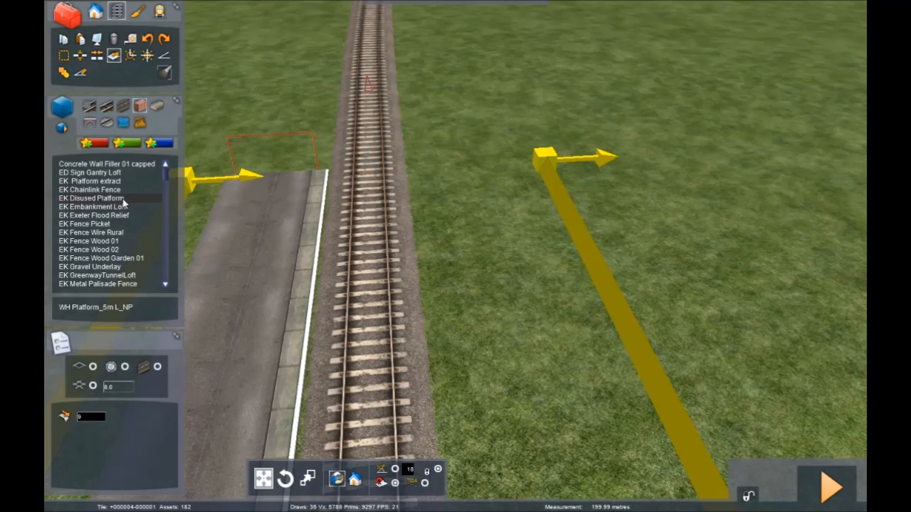
{"action": "left_click", "coordinate": [124, 199]}
{"action": "left_click", "coordinate": [558, 158]}
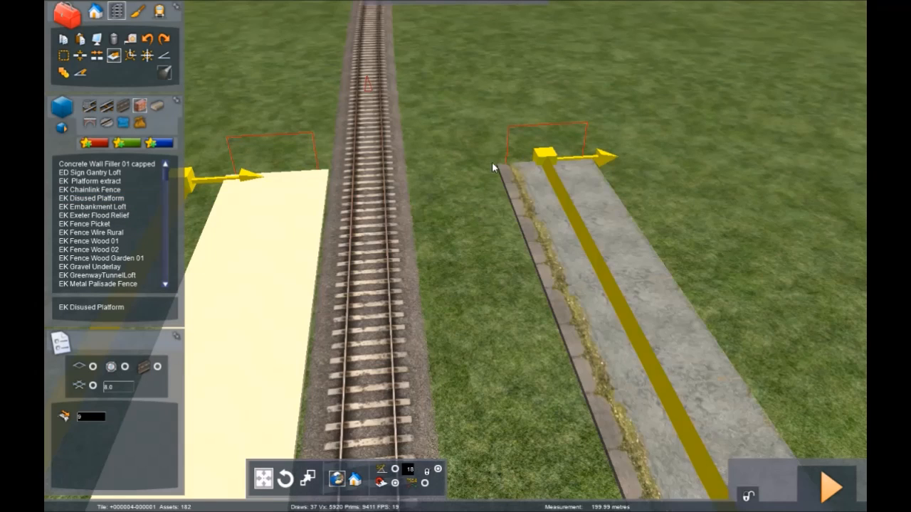
- Raise the disused platform above the ground and set the height of the platform across the track to 1.3
{"action": "left_click", "coordinate": [591, 230]}
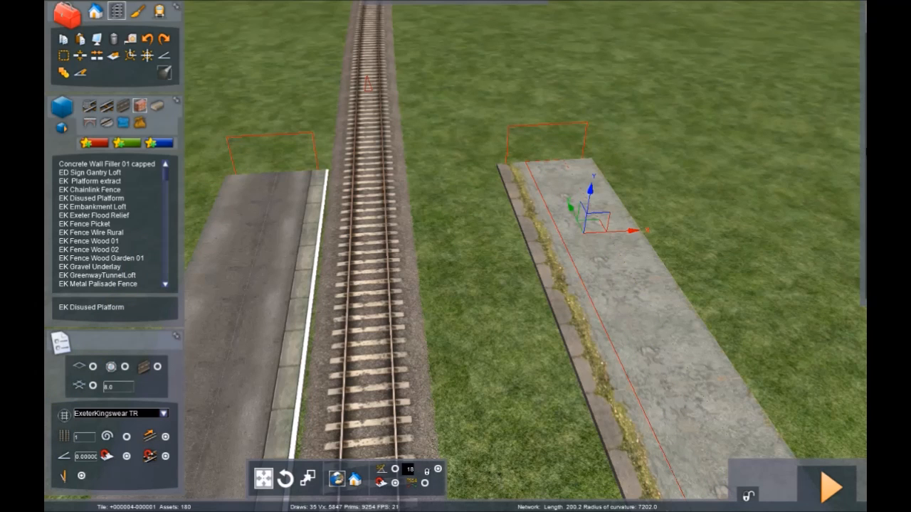
{"action": "mouse_move", "coordinate": [851, 150]}
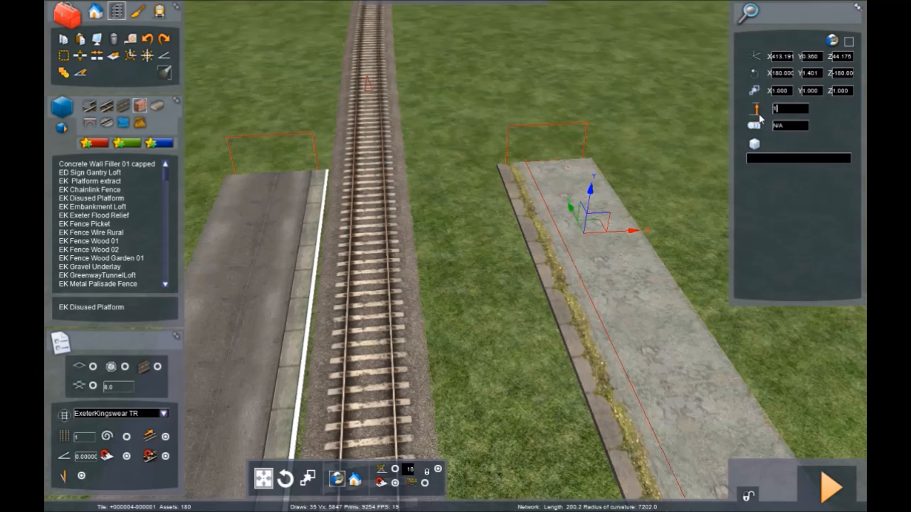
{"action": "key", "text": "Return"}
{"action": "left_click", "coordinate": [250, 269]}
{"action": "mouse_move", "coordinate": [860, 98]}
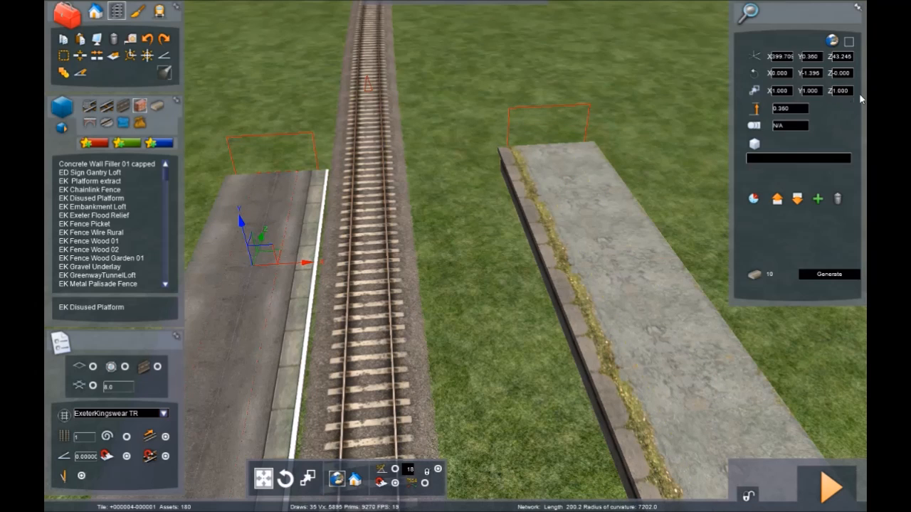
{"action": "type", "text": "1.3"}
{"action": "key", "text": "Return"}
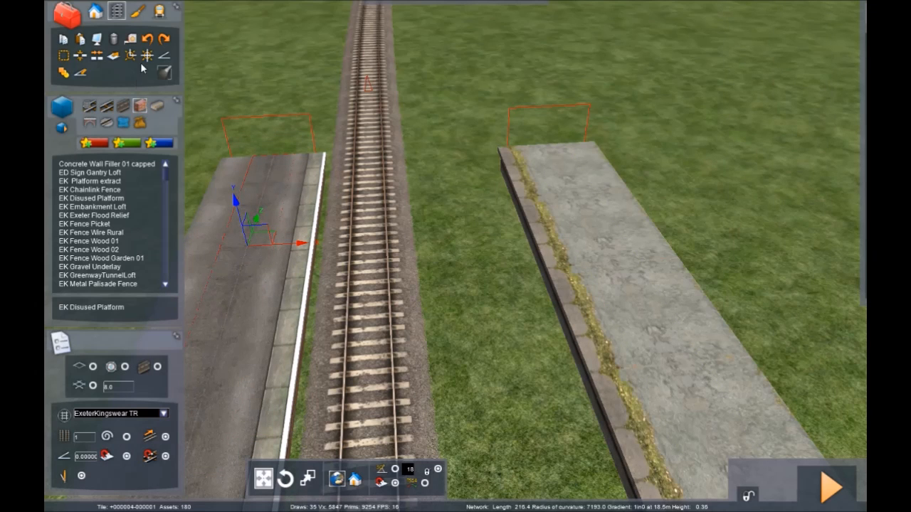
- Add gradient points near both ends of the paved WH platform and lower its end points to form ramps
{"action": "left_click", "coordinate": [166, 56]}
{"action": "mouse_move", "coordinate": [484, 181]}
{"action": "right_mouse_down"}
{"action": "mouse_move", "coordinate": [417, 192]}
{"action": "mouse_move", "coordinate": [549, 229]}
{"action": "right_mouse_up"}
{"action": "left_click", "coordinate": [432, 225]}
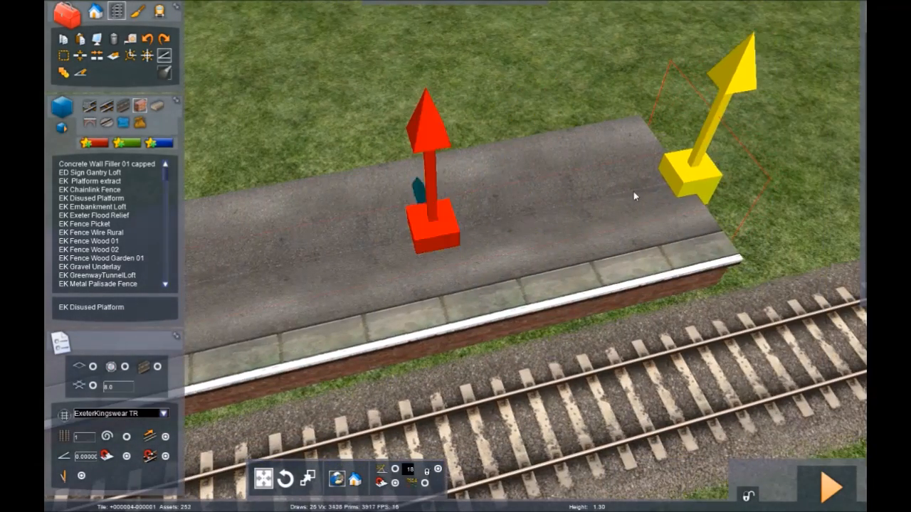
{"action": "left_click_drag", "start_coordinate": [696, 169], "coordinate": [701, 210]}
{"action": "mouse_move", "coordinate": [701, 210]}
{"action": "right_mouse_down"}
{"action": "mouse_move", "coordinate": [605, 186]}
{"action": "mouse_move", "coordinate": [652, 140]}
{"action": "mouse_move", "coordinate": [710, 135]}
{"action": "mouse_move", "coordinate": [726, 169]}
{"action": "right_mouse_up"}
{"action": "key", "text": "Up"}
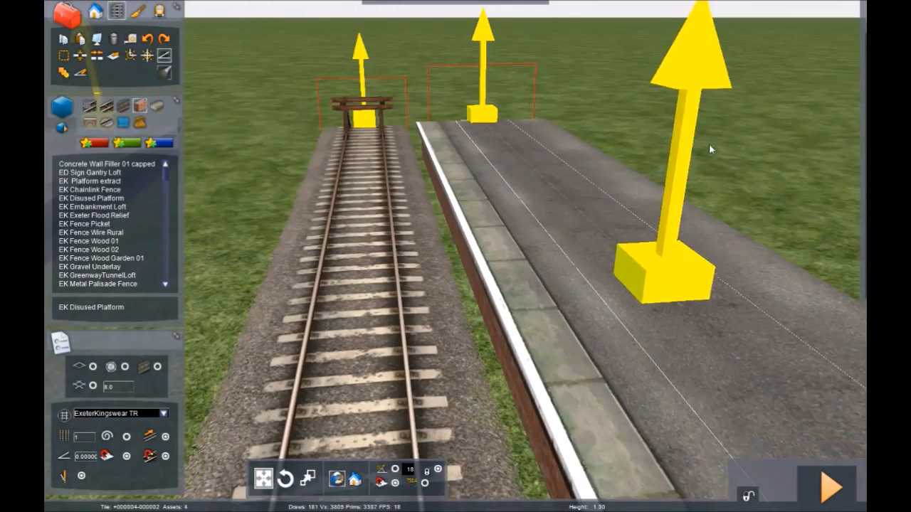
{"action": "left_click", "coordinate": [539, 161]}
{"action": "mouse_move", "coordinate": [483, 110]}
{"action": "left_mouse_down"}
{"action": "mouse_move", "coordinate": [475, 136]}
{"action": "mouse_move", "coordinate": [486, 146]}
{"action": "left_mouse_up"}
- Add gradient points near both ends of the disused platform and lower its end points to form matching ramps
{"action": "key", "text": "Down"}
{"action": "scroll", "coordinate": [486, 151], "scroll_direction": "down", "scroll_amount": 4}
{"action": "right_click_drag", "start_coordinate": [384, 247], "coordinate": [481, 306]}
{"action": "scroll", "coordinate": [481, 305], "scroll_direction": "up", "scroll_amount": 3}
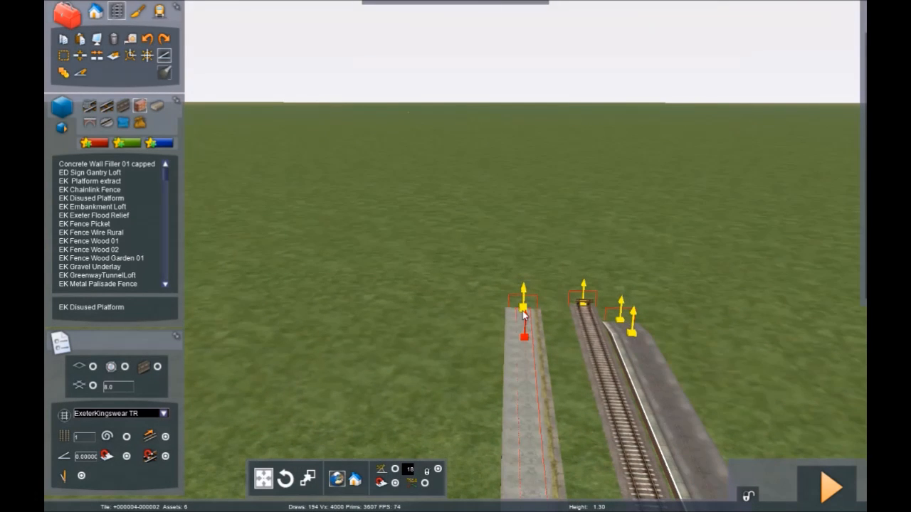
{"action": "left_click_drag", "start_coordinate": [524, 312], "coordinate": [526, 321]}
{"action": "right_click_drag", "start_coordinate": [523, 328], "coordinate": [741, 334]}
{"action": "right_click_drag", "start_coordinate": [399, 288], "coordinate": [400, 354]}
{"action": "scroll", "coordinate": [401, 354], "scroll_direction": "up", "scroll_amount": 4}
{"action": "left_click", "coordinate": [425, 397]}
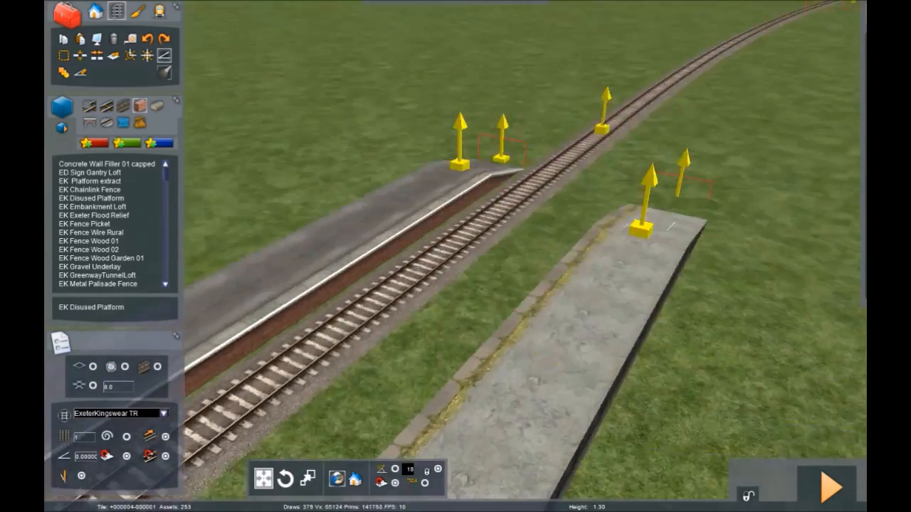
{"action": "scroll", "coordinate": [460, 356], "scroll_direction": "down", "scroll_amount": 5}
{"action": "mouse_move", "coordinate": [460, 355]}
{"action": "right_mouse_down"}
{"action": "mouse_move", "coordinate": [466, 350]}
{"action": "mouse_move", "coordinate": [449, 352]}
{"action": "right_mouse_up"}
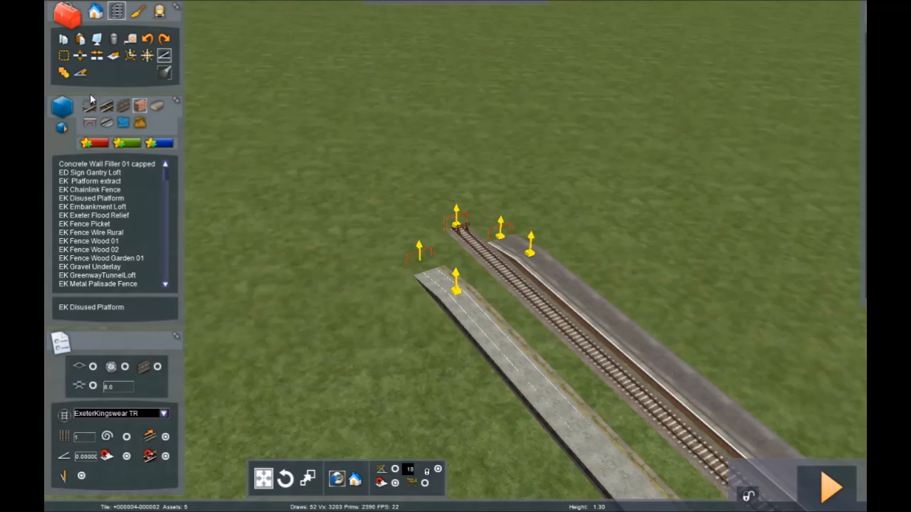
- Place a Marker - Platform on the track between the two platforms, extending from near the buffer stop to their other end
{"action": "left_click", "coordinate": [95, 11]}
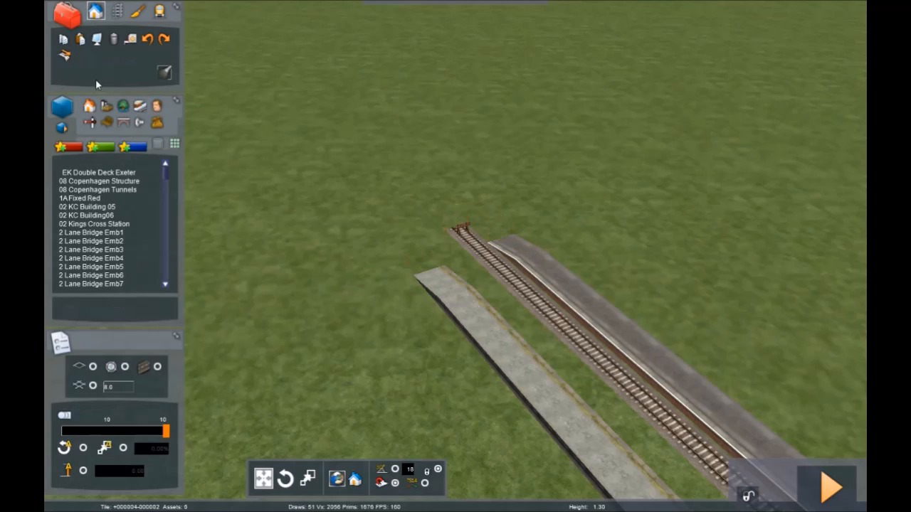
{"action": "left_click", "coordinate": [91, 123]}
{"action": "scroll", "coordinate": [118, 245], "scroll_direction": "up", "scroll_amount": 2}
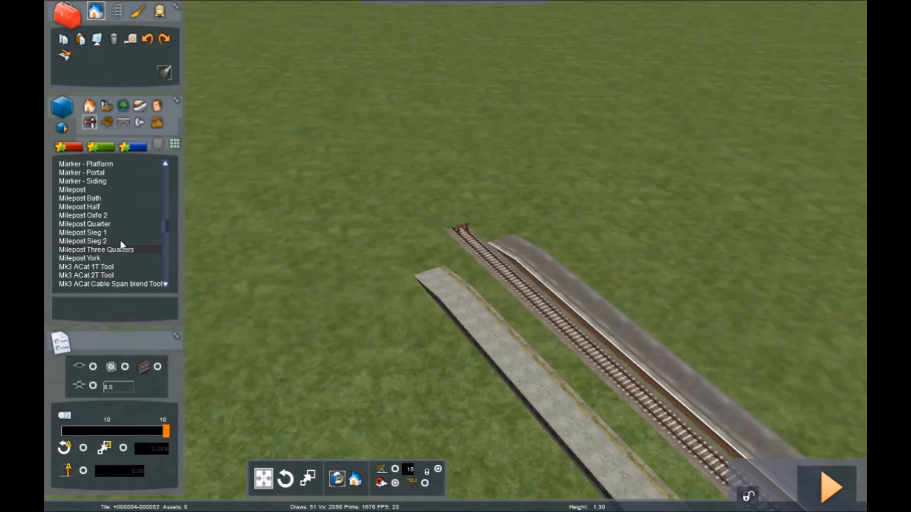
{"action": "left_click", "coordinate": [100, 165]}
{"action": "left_click", "coordinate": [483, 257]}
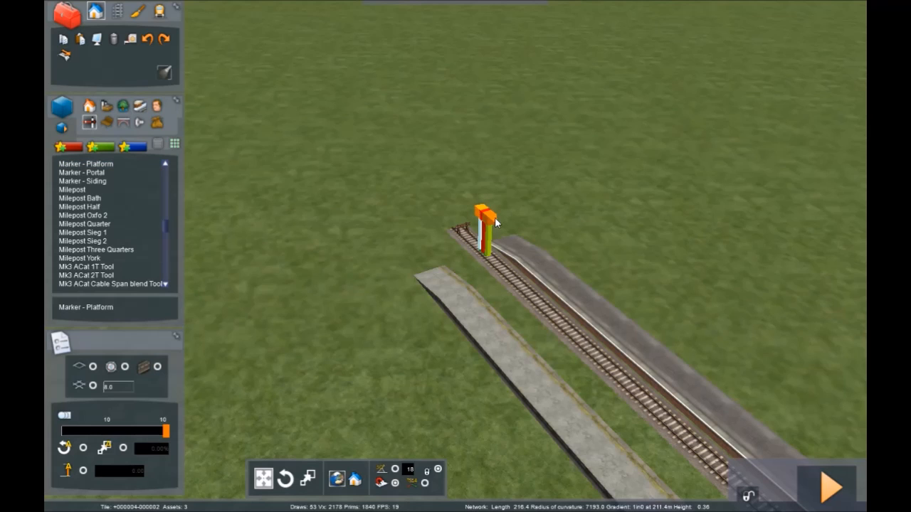
{"action": "right_click_drag", "start_coordinate": [780, 489], "coordinate": [229, 77]}
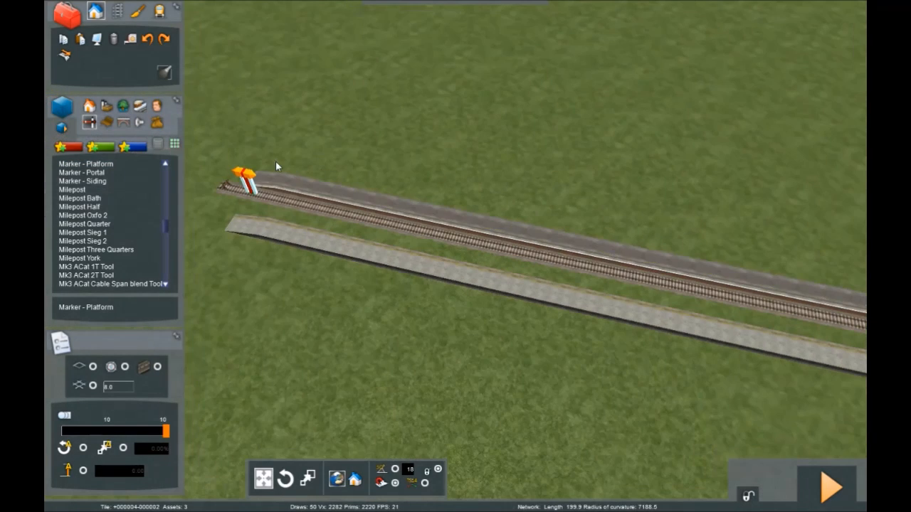
{"action": "left_click", "coordinate": [247, 181]}
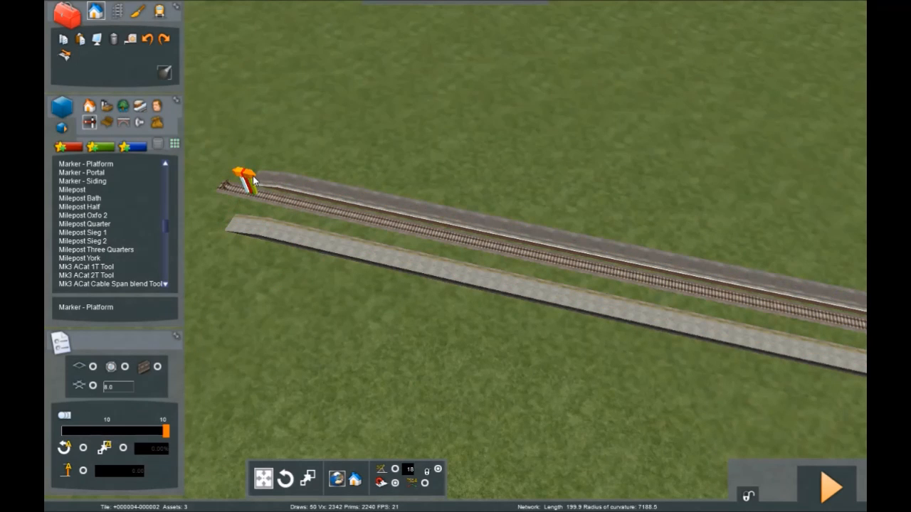
{"action": "mouse_move", "coordinate": [255, 177]}
{"action": "left_mouse_down"}
{"action": "mouse_move", "coordinate": [504, 249]}
{"action": "mouse_move", "coordinate": [588, 293]}
{"action": "mouse_move", "coordinate": [579, 348]}
{"action": "left_mouse_up"}
{"action": "key", "text": "Right"}
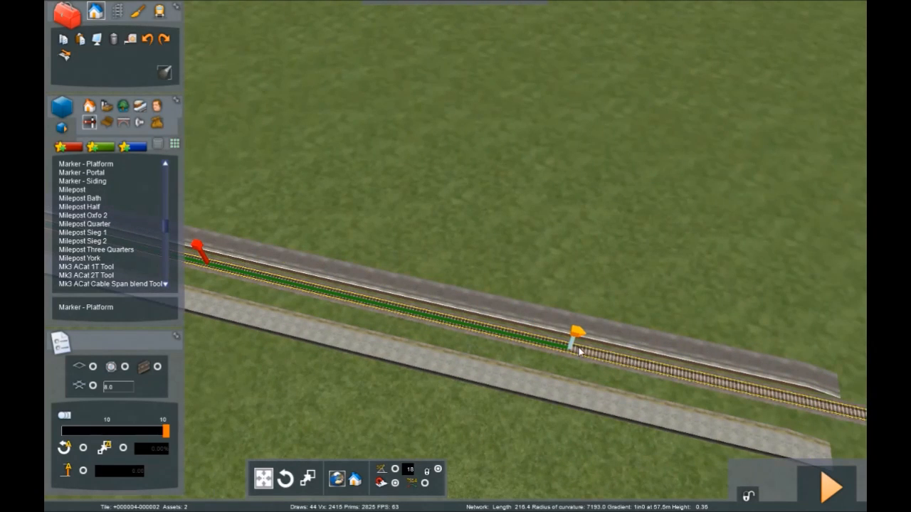
{"action": "left_click_drag", "start_coordinate": [761, 400], "coordinate": [811, 400]}
{"action": "left_click", "coordinate": [645, 245]}
- Examine the route from the new platforms across the viaduct and lake to the two-track station
{"action": "right_click_drag", "start_coordinate": [645, 244], "coordinate": [804, 163]}
{"action": "key", "text": "Up"}
{"action": "key", "text": "Up"}
{"action": "right_click_drag", "start_coordinate": [527, 256], "coordinate": [669, 157]}
{"action": "key", "text": "Up"}
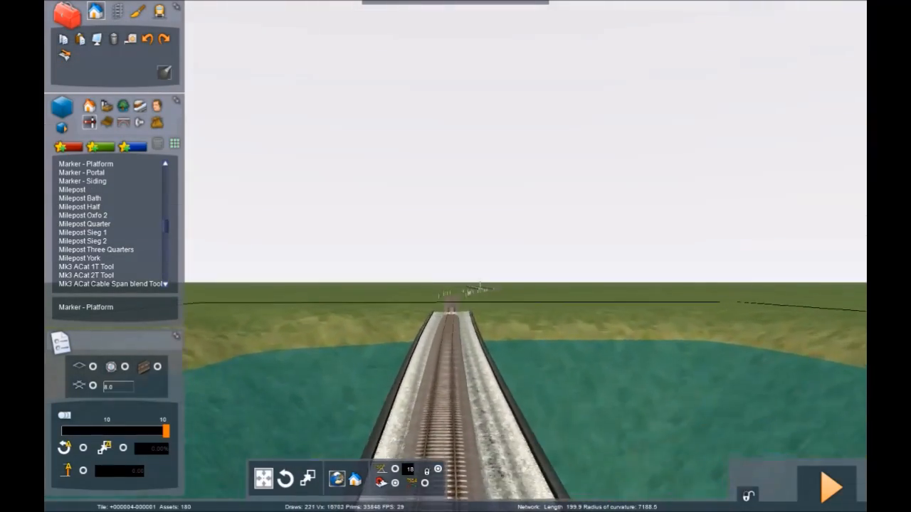
{"action": "key", "text": "Up"}
{"action": "right_click_drag", "start_coordinate": [526, 256], "coordinate": [585, 283]}
{"action": "key", "text": "Up"}
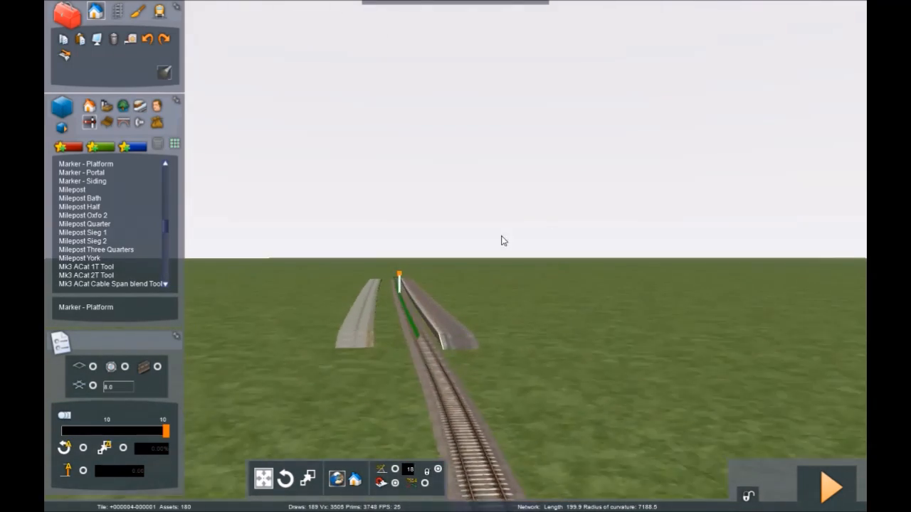
{"action": "right_click_drag", "start_coordinate": [502, 240], "coordinate": [612, 299]}
{"action": "key", "text": "Up"}
{"action": "right_click_drag", "start_coordinate": [526, 256], "coordinate": [640, 186]}
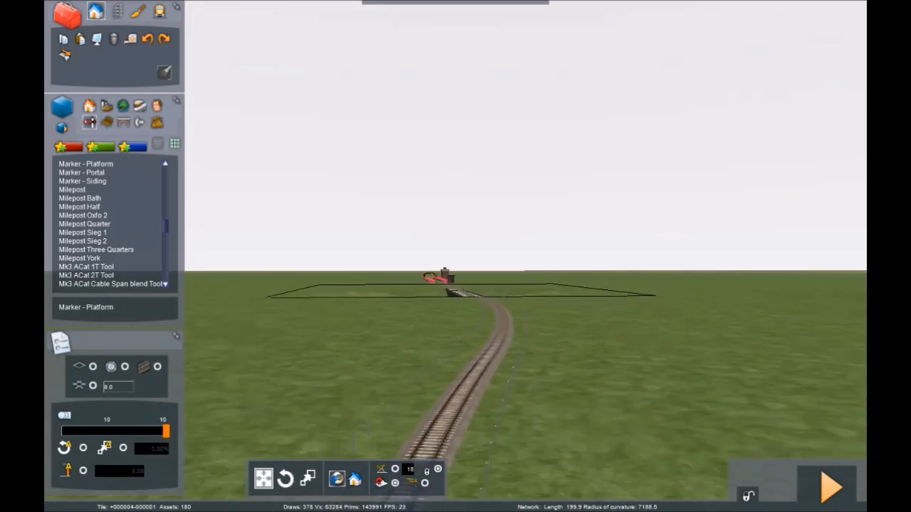
{"action": "key", "text": "Up"}
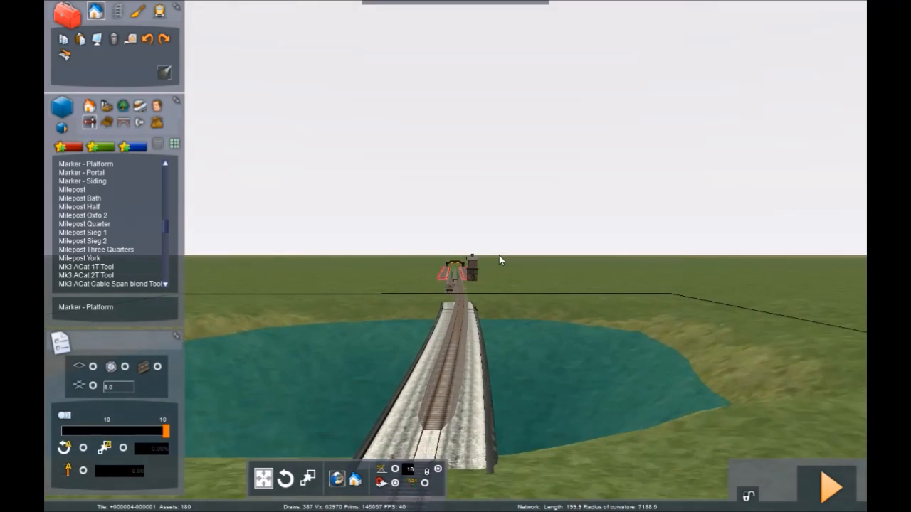
{"action": "scroll", "coordinate": [494, 318], "scroll_direction": "down", "scroll_amount": 5}
{"action": "scroll", "coordinate": [500, 266], "scroll_direction": "up", "scroll_amount": 5}
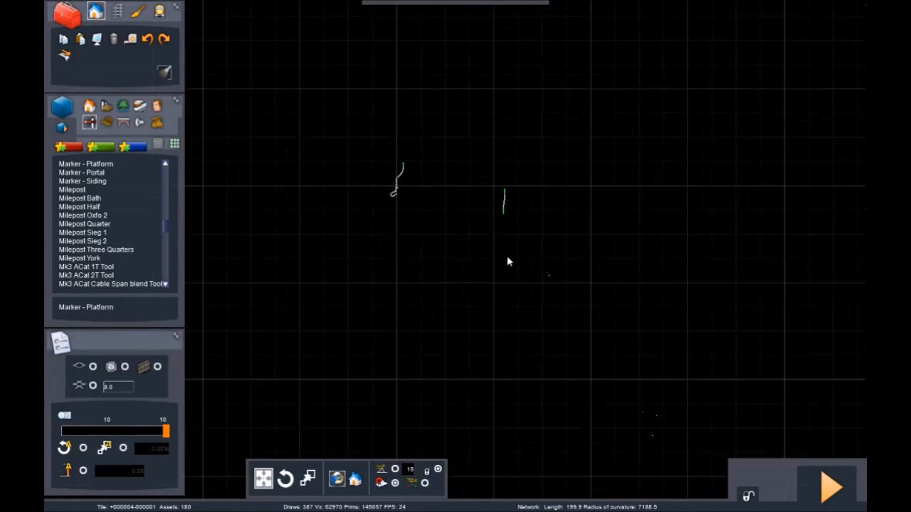
{"action": "scroll", "coordinate": [545, 166], "scroll_direction": "up", "scroll_amount": 1}
{"action": "right_click_drag", "start_coordinate": [559, 180], "coordinate": [639, 236]}
{"action": "scroll", "coordinate": [527, 235], "scroll_direction": "up", "scroll_amount": 1}
{"action": "scroll", "coordinate": [531, 246], "scroll_direction": "up", "scroll_amount": 2}
{"action": "left_click", "coordinate": [557, 307]}
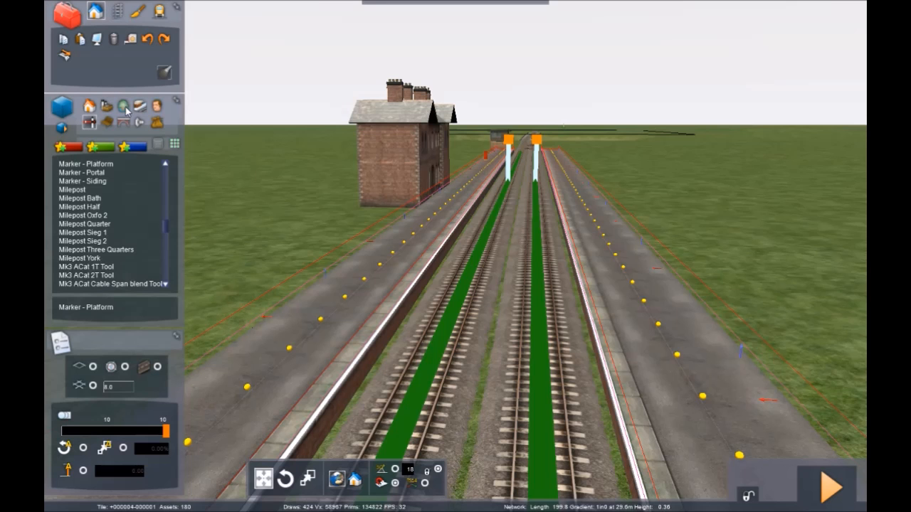
- Place TreeGrp6 Wood01 tree groups on both sides of the two-track station
{"action": "left_click", "coordinate": [125, 106]}
{"action": "left_click", "coordinate": [87, 164]}
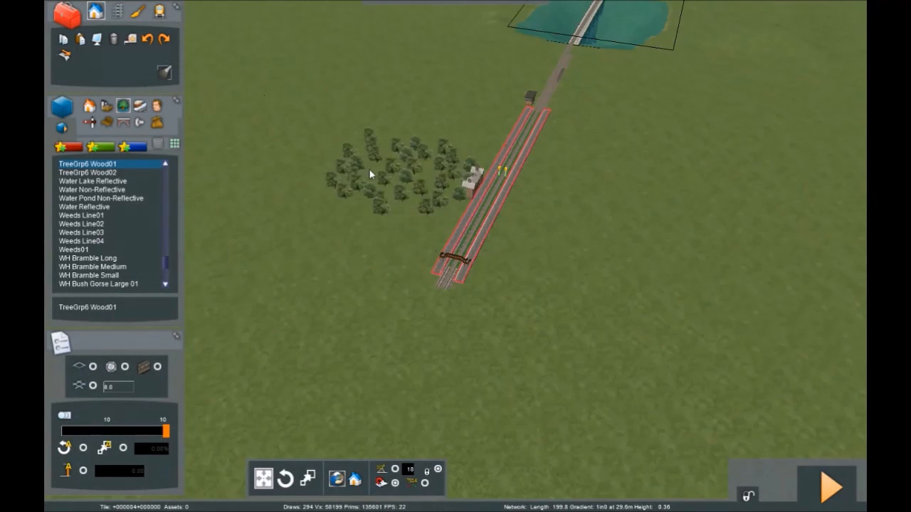
{"action": "left_click_drag", "start_coordinate": [372, 175], "coordinate": [366, 220]}
{"action": "left_click", "coordinate": [410, 139]}
{"action": "left_click", "coordinate": [453, 104]}
{"action": "left_click", "coordinate": [633, 129]}
{"action": "left_click", "coordinate": [604, 215]}
{"action": "left_click", "coordinate": [571, 295]}
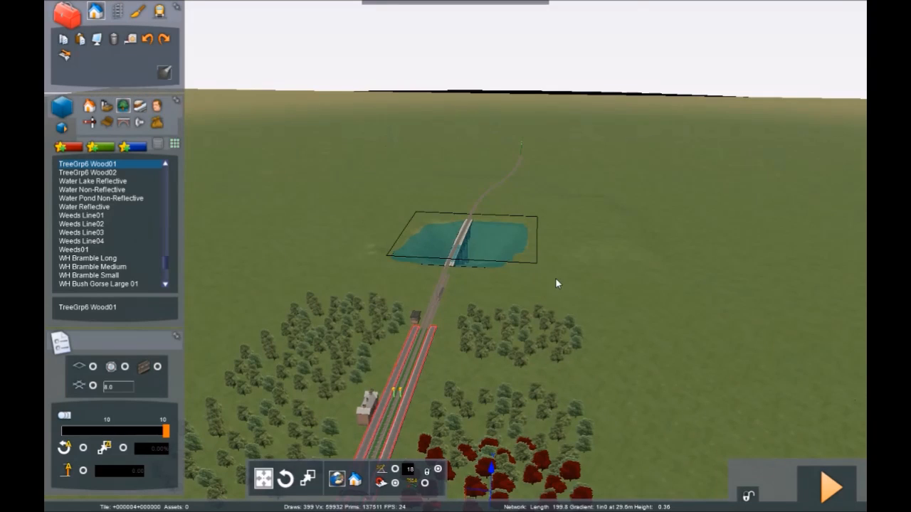
- Place more TreeGrp6 Wood01 tree groups around the lake and along the ground between it and the station
{"action": "left_click_drag", "start_coordinate": [356, 279], "coordinate": [459, 202]}
{"action": "left_click", "coordinate": [549, 215]}
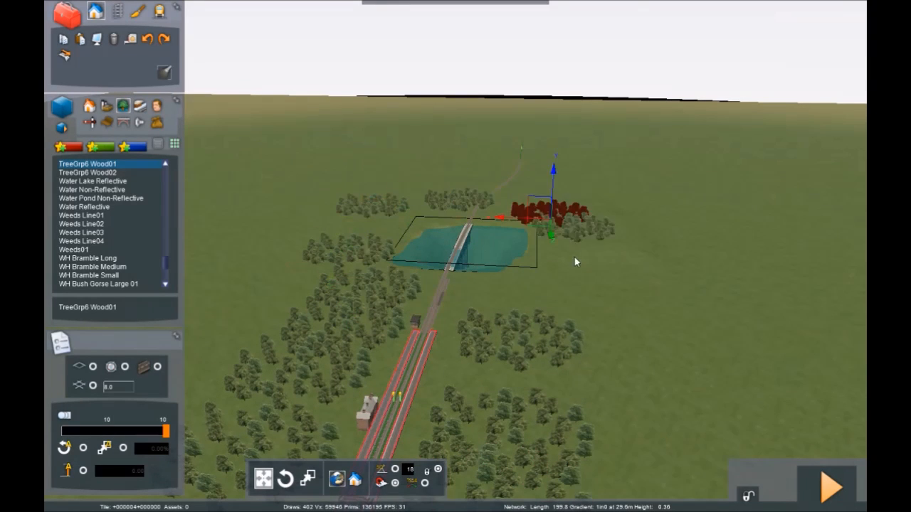
{"action": "left_click", "coordinate": [577, 275]}
{"action": "left_click", "coordinate": [568, 325]}
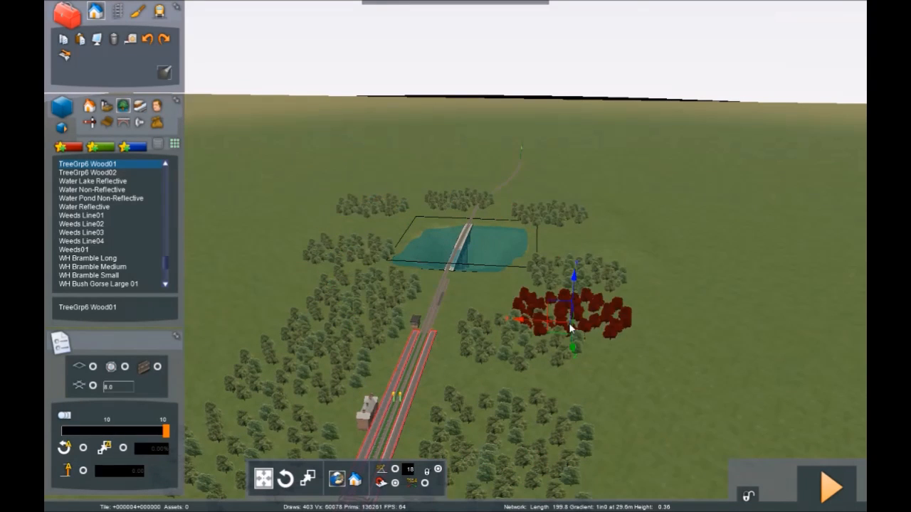
- Place Weeds01 clumps beside the station platform, near the footbridge and at the platform end facing the viaduct
{"action": "left_click", "coordinate": [81, 249]}
{"action": "right_click_drag", "start_coordinate": [384, 366], "coordinate": [412, 338]}
{"action": "scroll", "coordinate": [423, 292], "scroll_direction": "up", "scroll_amount": 5}
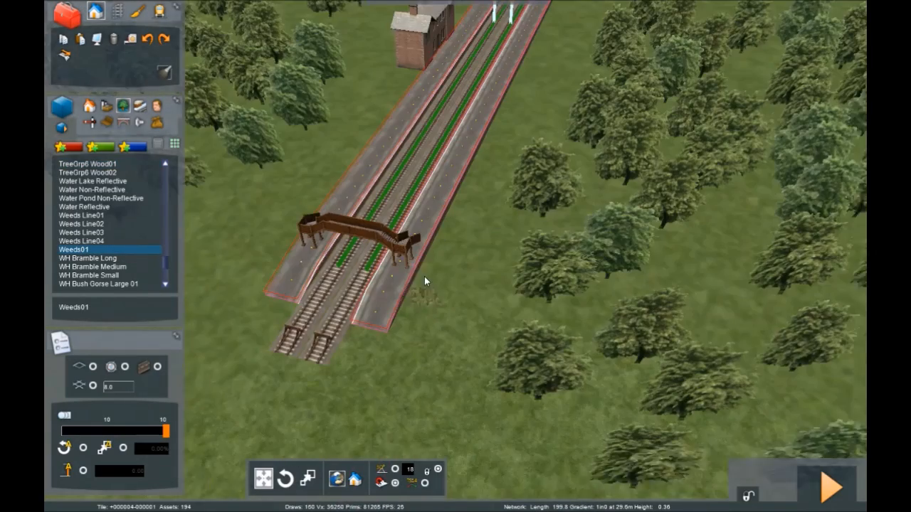
{"action": "right_click_drag", "start_coordinate": [420, 293], "coordinate": [464, 231]}
{"action": "scroll", "coordinate": [464, 230], "scroll_direction": "up", "scroll_amount": 5}
- Place WH Bramble Medium bushes on both sides of the track just beyond the platforms, including beside the signal box
{"action": "left_click", "coordinate": [100, 267]}
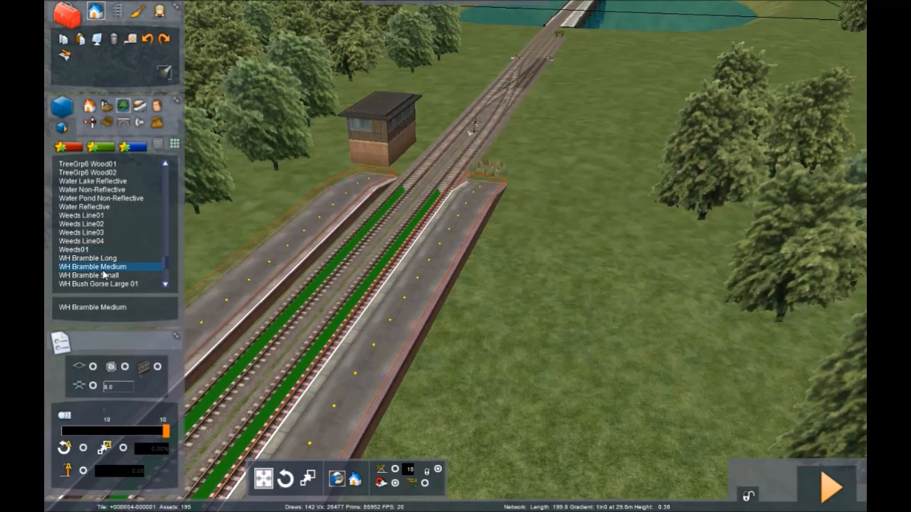
{"action": "left_click", "coordinate": [491, 154]}
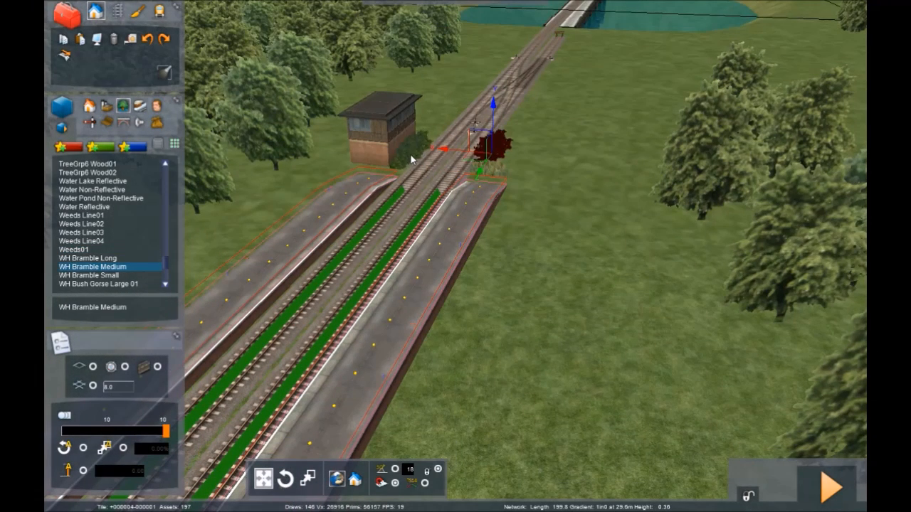
{"action": "left_click", "coordinate": [410, 161]}
{"action": "left_click", "coordinate": [431, 134]}
{"action": "scroll", "coordinate": [427, 93], "scroll_direction": "up", "scroll_amount": 5}
{"action": "right_click_drag", "start_coordinate": [431, 134], "coordinate": [322, 120]}
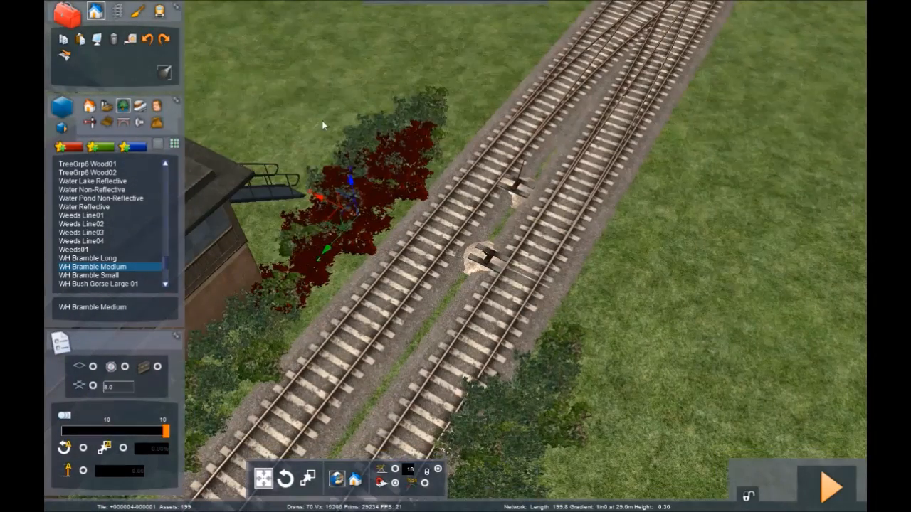
- Line both sides of the track from the signal box to the viaduct with WH Bramble Small bushes
{"action": "left_click", "coordinate": [108, 257]}
{"action": "scroll", "coordinate": [459, 89], "scroll_direction": "down", "scroll_amount": 5}
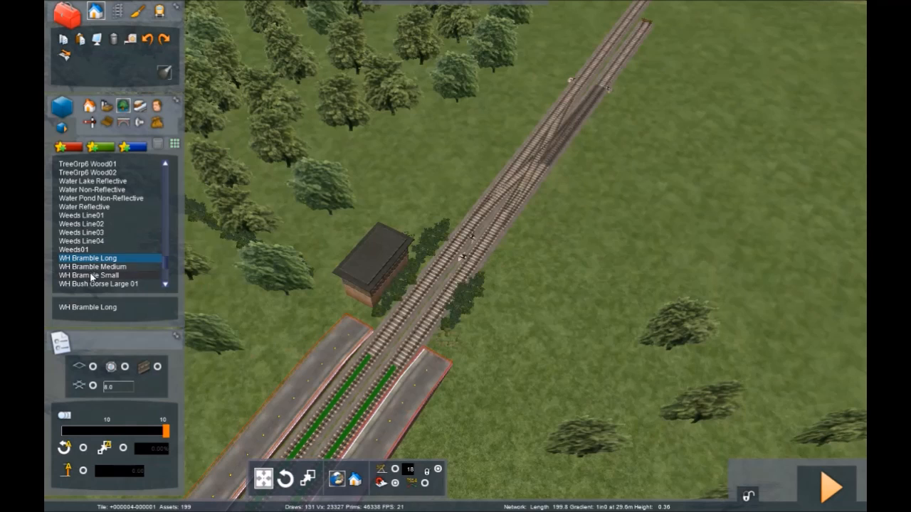
{"action": "left_click", "coordinate": [91, 276]}
{"action": "left_click", "coordinate": [449, 217]}
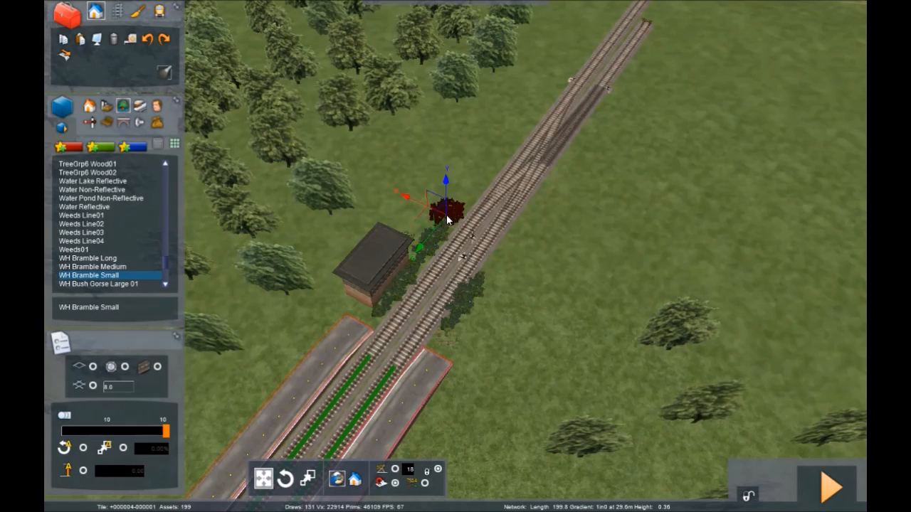
{"action": "left_click", "coordinate": [464, 205]}
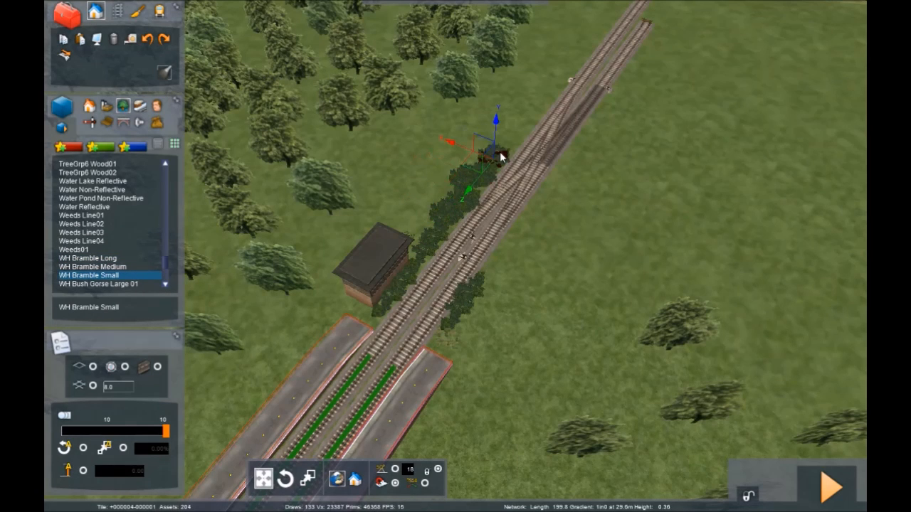
{"action": "left_click", "coordinate": [592, 46]}
{"action": "right_click_drag", "start_coordinate": [609, 27], "coordinate": [587, 93]}
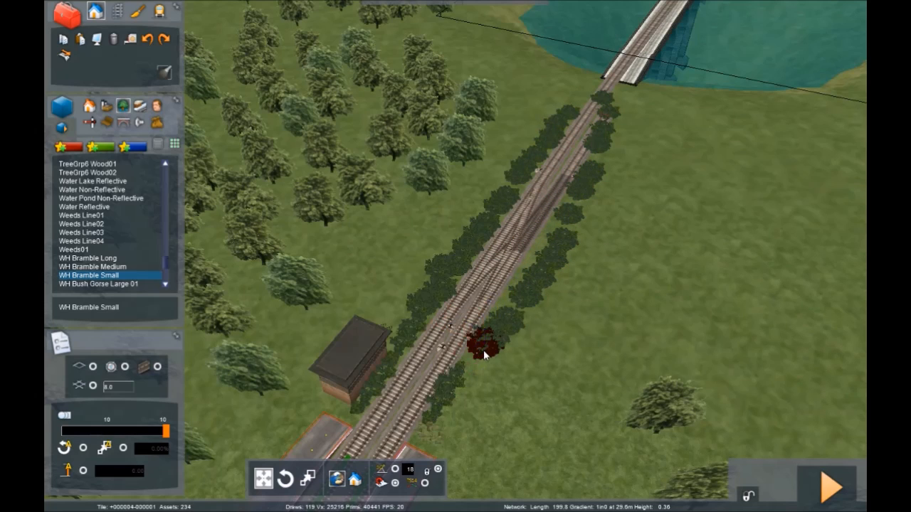
- Preview vegetation assets near the signal box, including WH Decal Allotment, WH Rosebay Willow 01, WH Tree Grp2 Line01 and WH Tree Grp1 Wood02
{"action": "left_click", "coordinate": [102, 268]}
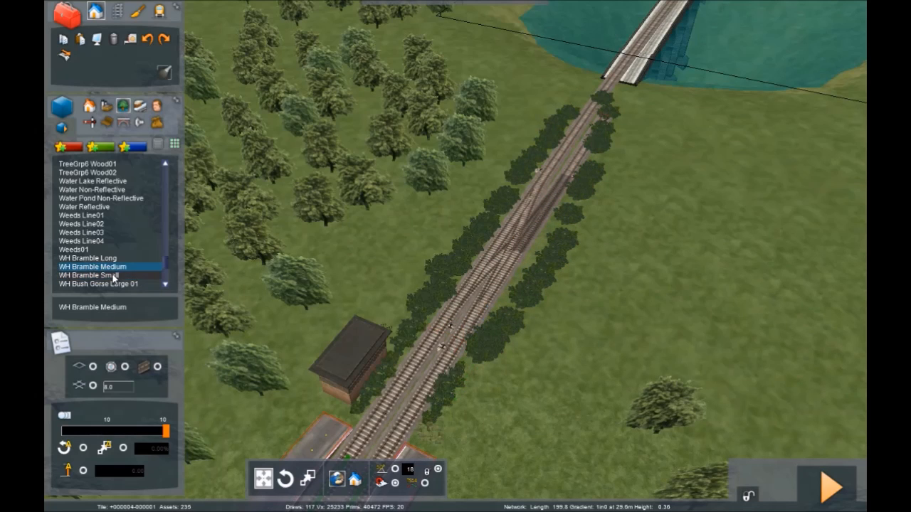
{"action": "scroll", "coordinate": [113, 277], "scroll_direction": "down", "scroll_amount": 4}
{"action": "left_click", "coordinate": [111, 258]}
{"action": "left_click", "coordinate": [100, 274]}
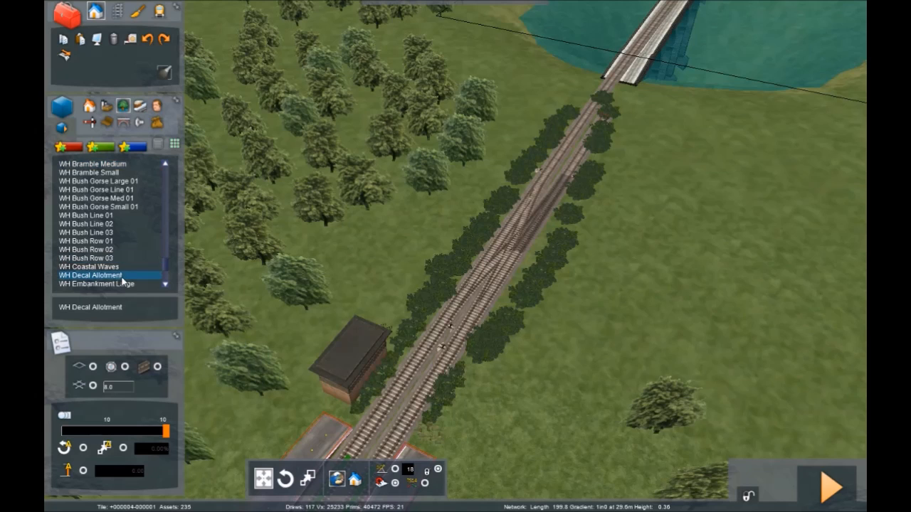
{"action": "scroll", "coordinate": [100, 274], "scroll_direction": "down", "scroll_amount": 3}
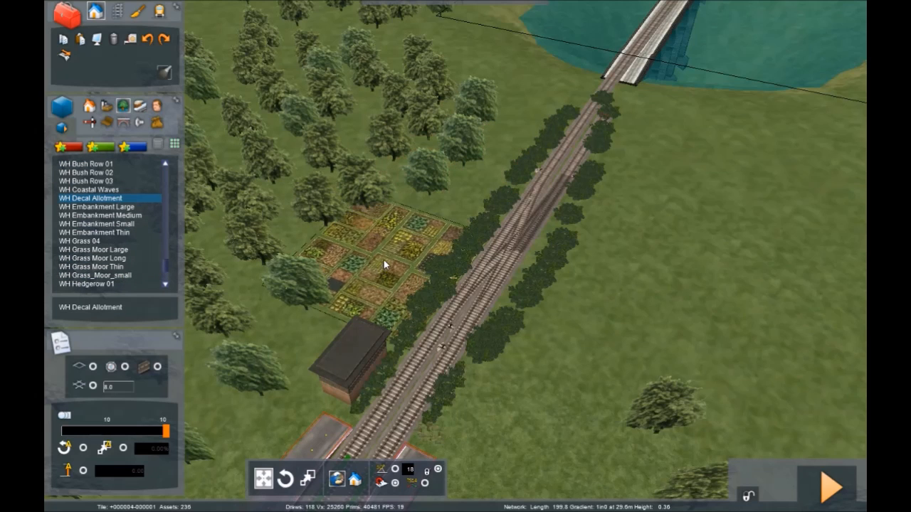
{"action": "scroll", "coordinate": [121, 210], "scroll_direction": "down", "scroll_amount": 4}
{"action": "left_click", "coordinate": [120, 207]}
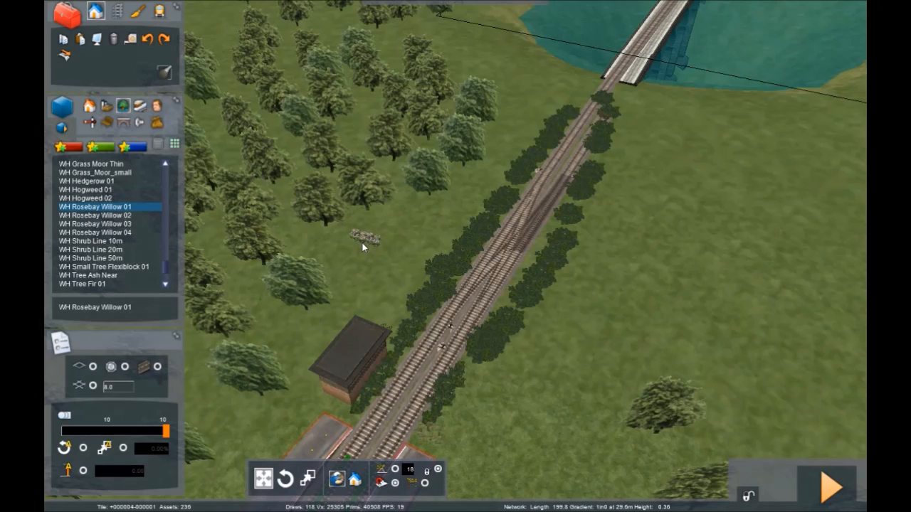
{"action": "scroll", "coordinate": [91, 243], "scroll_direction": "down", "scroll_amount": 4}
{"action": "left_click", "coordinate": [333, 262]}
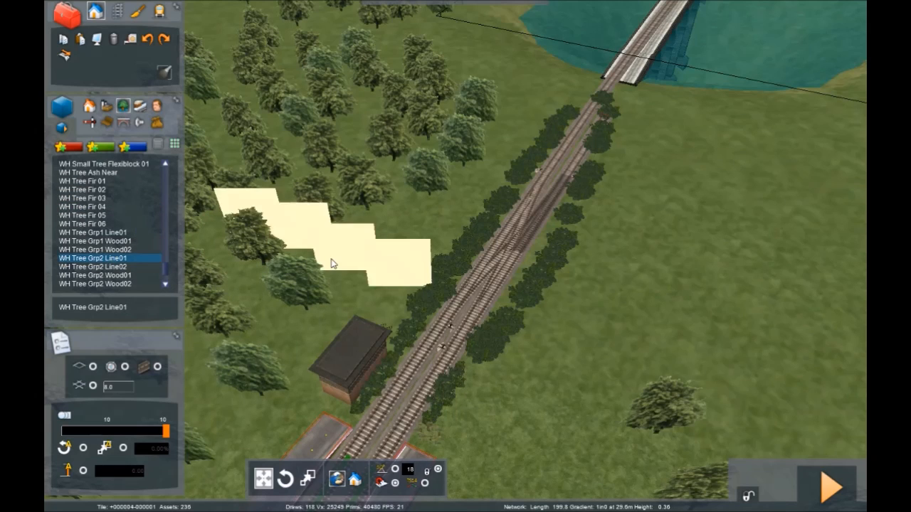
{"action": "left_click", "coordinate": [95, 249]}
{"action": "left_click", "coordinate": [349, 255]}
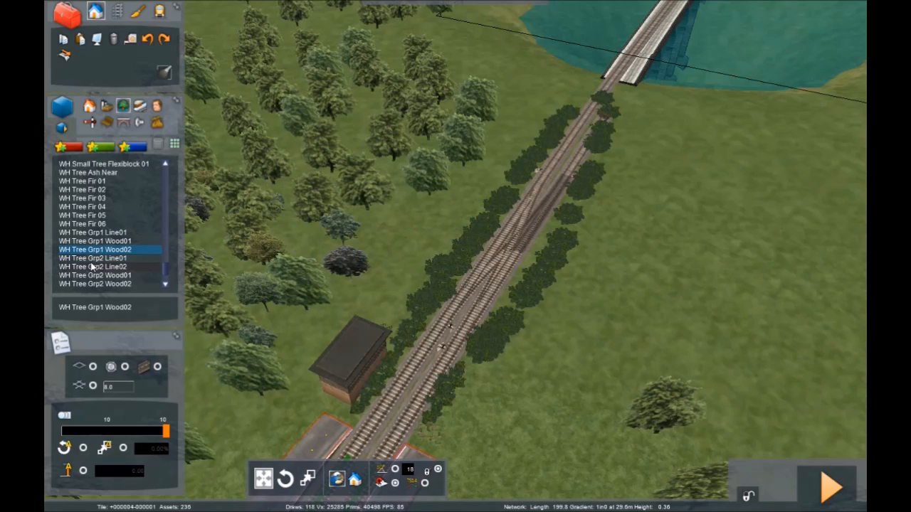
{"action": "scroll", "coordinate": [105, 267], "scroll_direction": "down", "scroll_amount": 4}
{"action": "scroll", "coordinate": [111, 276], "scroll_direction": "down", "scroll_amount": 8}
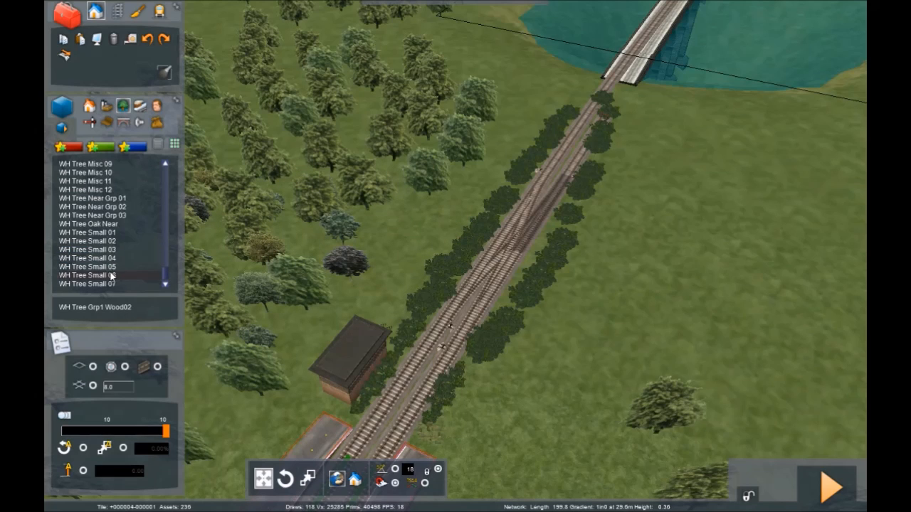
{"action": "scroll", "coordinate": [118, 276], "scroll_direction": "up", "scroll_amount": 13}
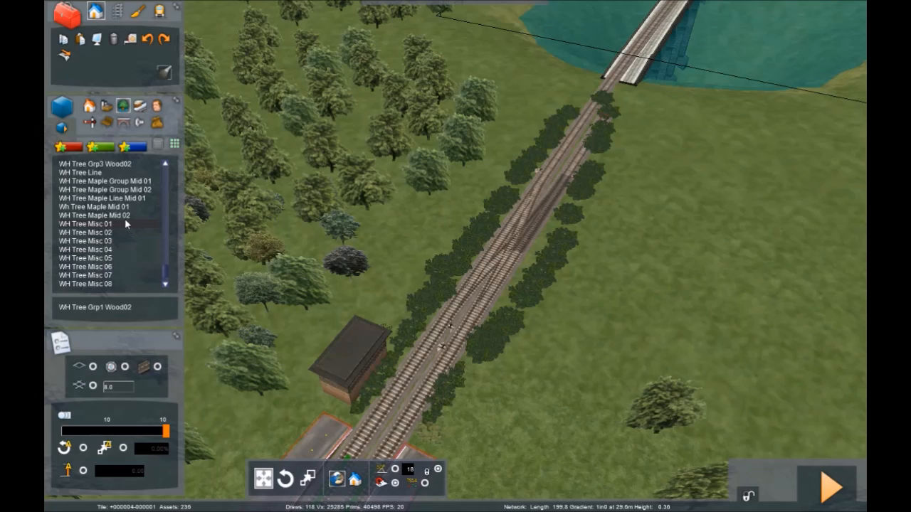
{"action": "scroll", "coordinate": [101, 207], "scroll_direction": "up", "scroll_amount": 4}
- Place WH Embankment Small shrubs behind the brambles on the signal box side of the track
{"action": "left_click", "coordinate": [98, 172]}
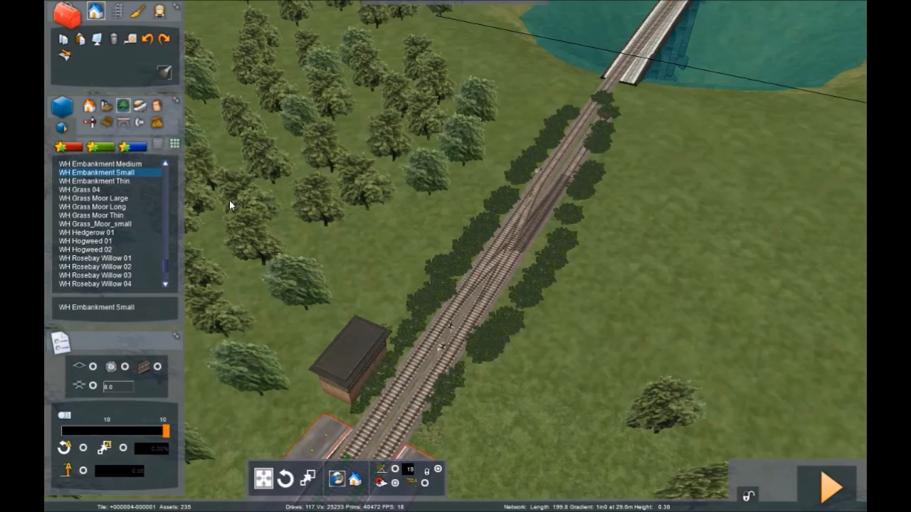
{"action": "left_click", "coordinate": [389, 279]}
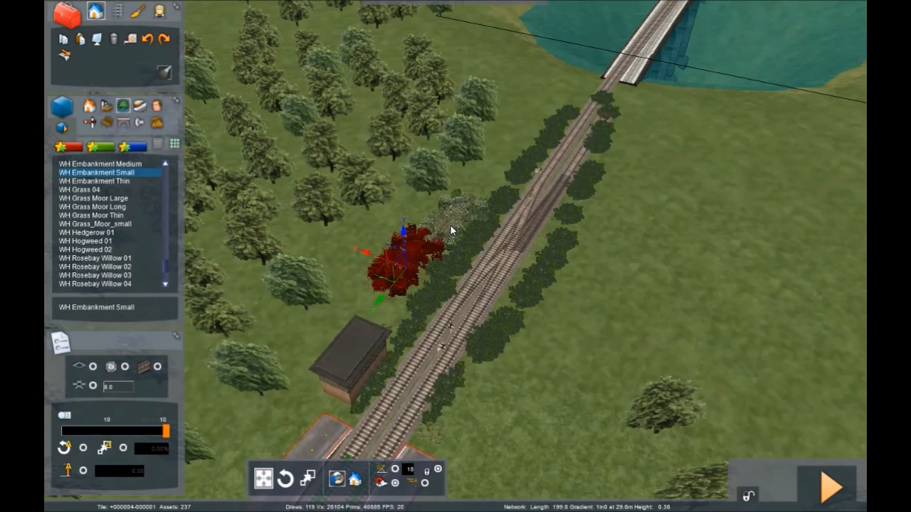
{"action": "left_click", "coordinate": [456, 217]}
{"action": "left_click", "coordinate": [501, 146]}
{"action": "left_click", "coordinate": [436, 208]}
{"action": "left_click", "coordinate": [370, 231]}
{"action": "left_click", "coordinate": [419, 231]}
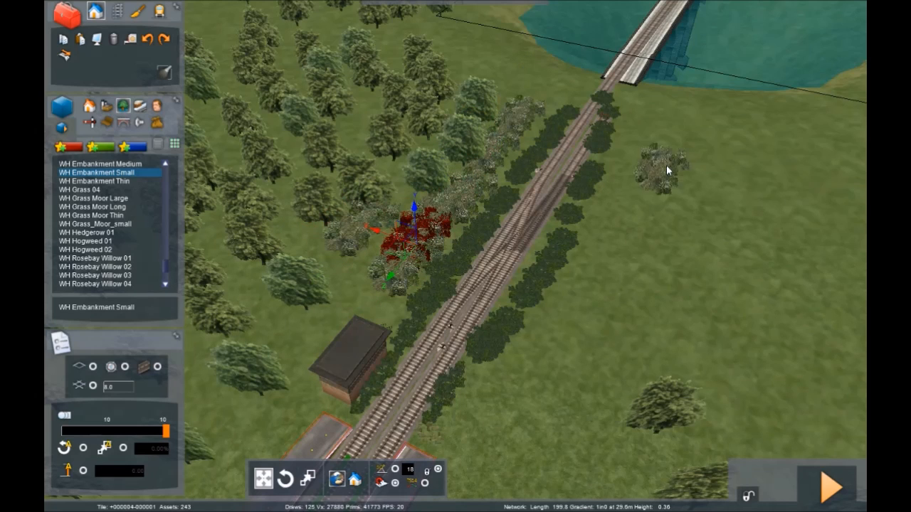
- Place WH Embankment Small shrubs behind the brambles on the side of the track opposite the signal box
{"action": "left_click", "coordinate": [653, 180]}
{"action": "left_click", "coordinate": [630, 219]}
{"action": "left_click", "coordinate": [591, 295]}
{"action": "left_click", "coordinate": [573, 309]}
- Look through the weed, bush and tree assets, previewing Weeds Line03 beside the signal box
{"action": "scroll", "coordinate": [106, 196], "scroll_direction": "up", "scroll_amount": 5}
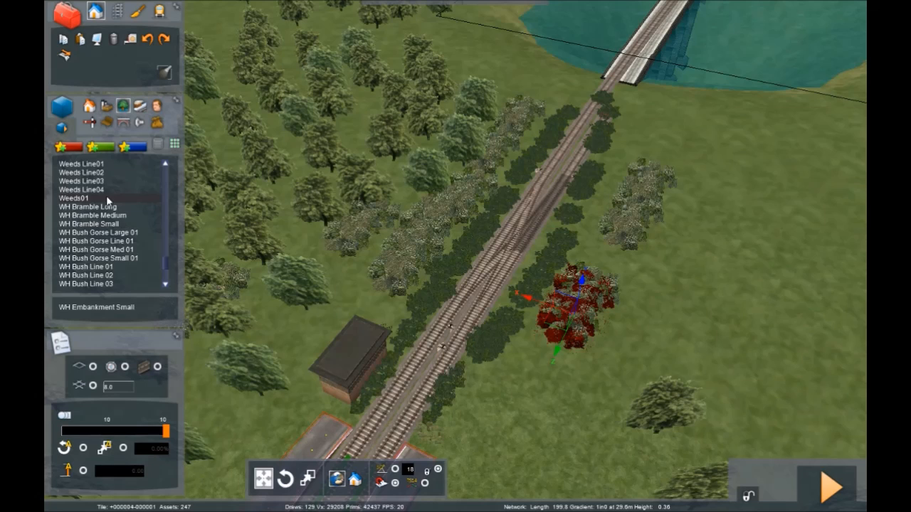
{"action": "left_click", "coordinate": [103, 182]}
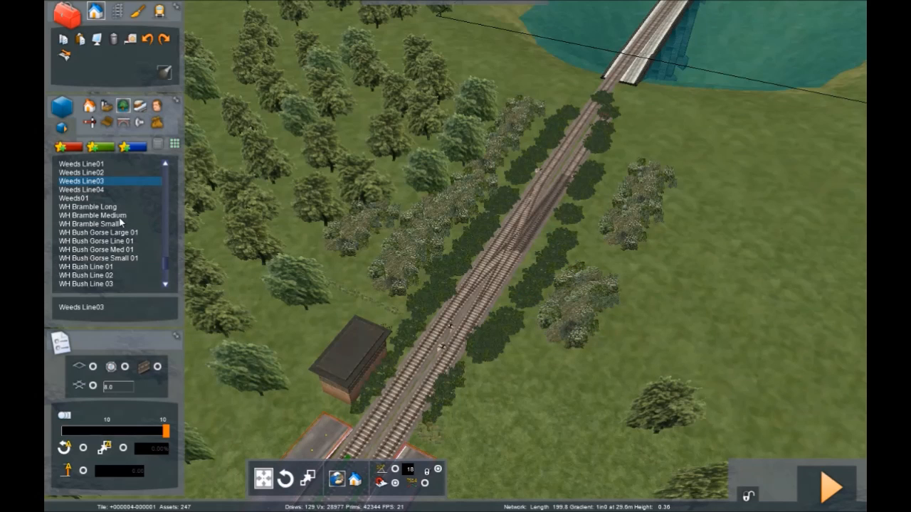
{"action": "scroll", "coordinate": [90, 178], "scroll_direction": "up", "scroll_amount": 3}
{"action": "scroll", "coordinate": [91, 178], "scroll_direction": "down", "scroll_amount": 8}
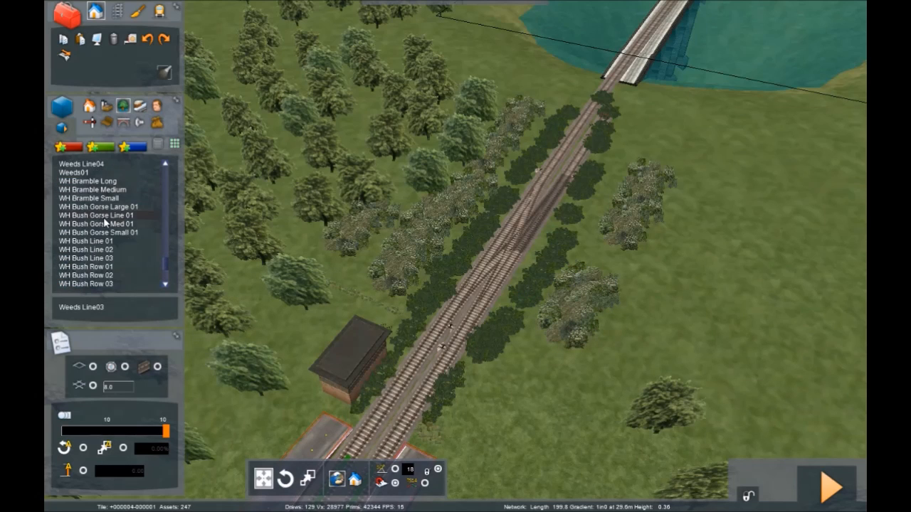
{"action": "scroll", "coordinate": [105, 237], "scroll_direction": "down", "scroll_amount": 5}
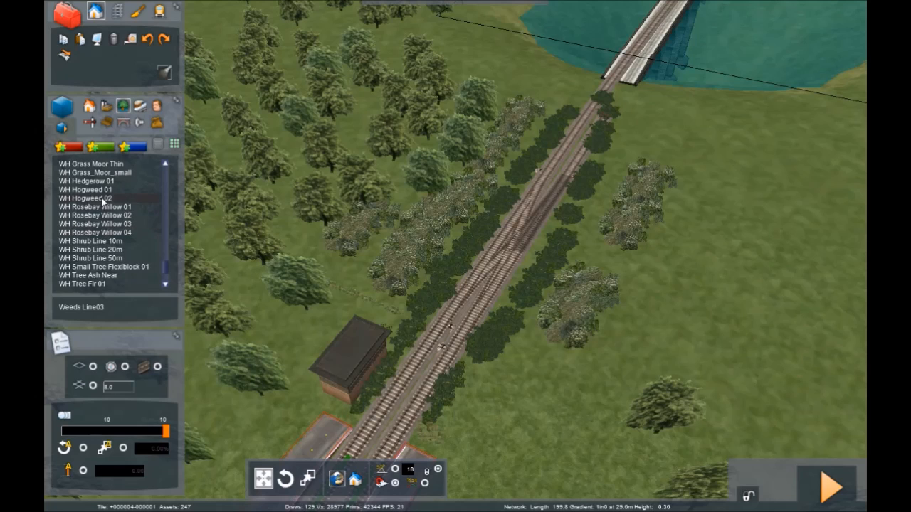
{"action": "scroll", "coordinate": [111, 225], "scroll_direction": "up", "scroll_amount": 8}
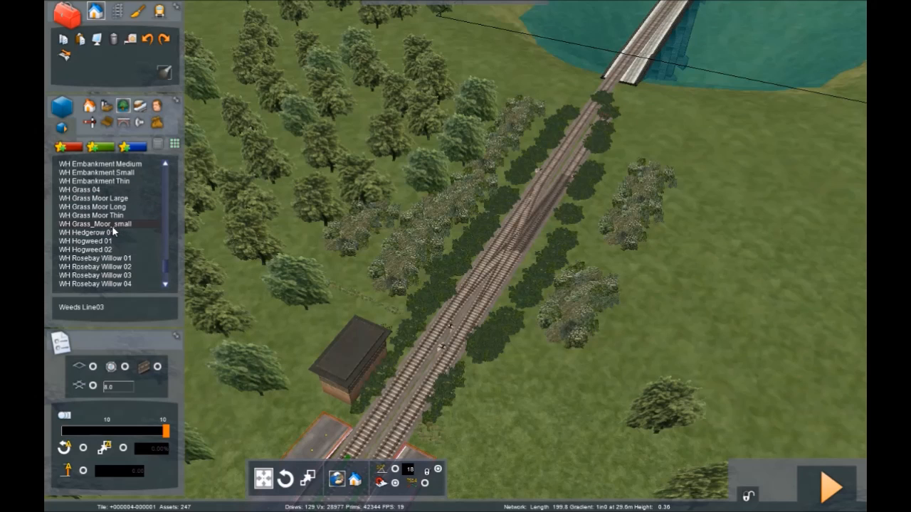
{"action": "scroll", "coordinate": [117, 232], "scroll_direction": "up", "scroll_amount": 10}
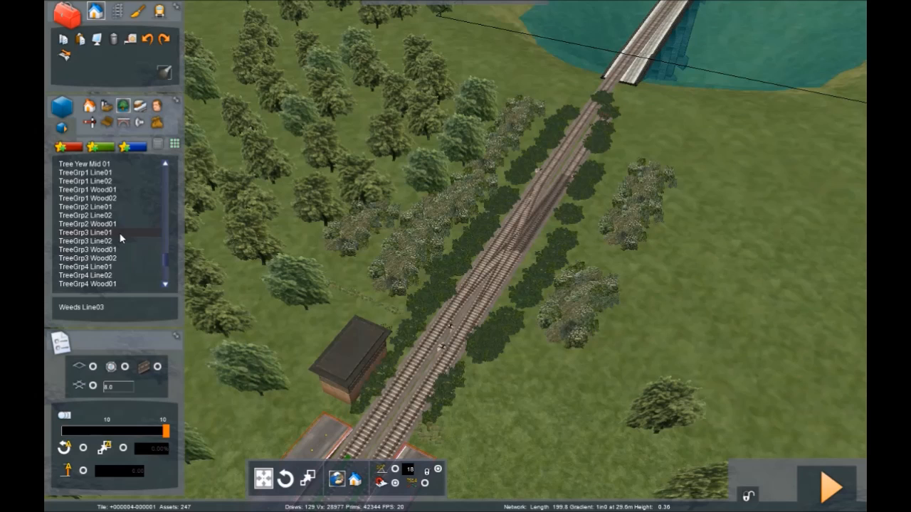
{"action": "scroll", "coordinate": [123, 228], "scroll_direction": "up", "scroll_amount": 6}
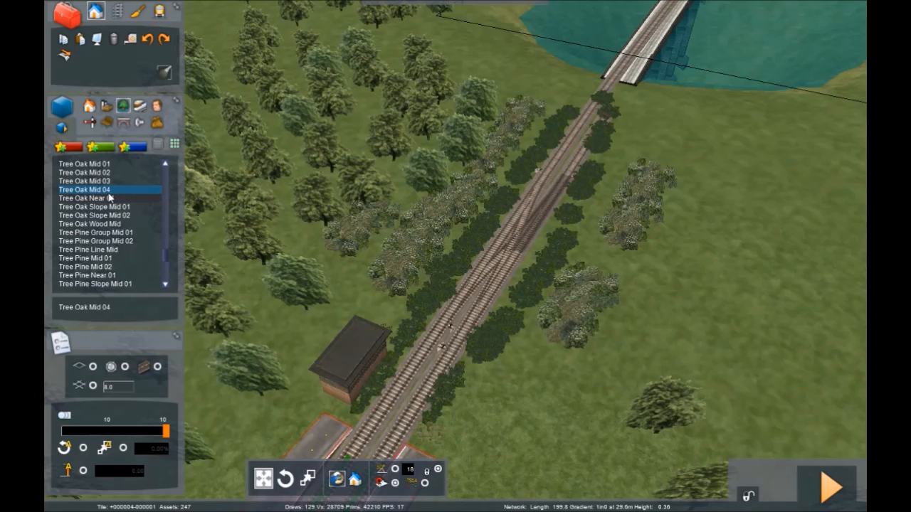
- Place Tree Oak Near 01 trees among the shrubs on both sides of the track between the signal box and viaduct
{"action": "left_click", "coordinate": [110, 199]}
{"action": "left_click", "coordinate": [352, 270]}
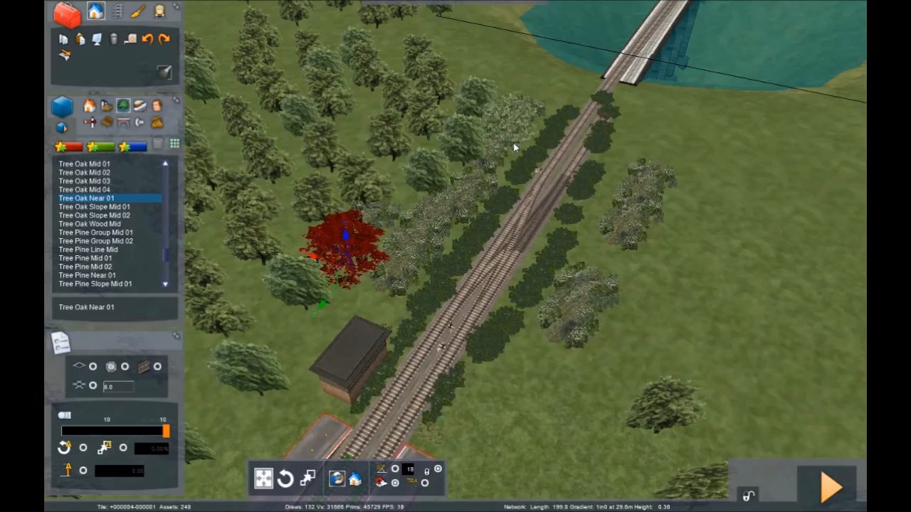
{"action": "left_click", "coordinate": [513, 143]}
{"action": "left_click", "coordinate": [640, 121]}
{"action": "left_click", "coordinate": [608, 241]}
{"action": "left_click", "coordinate": [586, 292]}
- Examine the planted scenery from near track level around the signal box, platforms and footbridge
{"action": "right_click_drag", "start_coordinate": [586, 292], "coordinate": [634, 250]}
{"action": "key", "text": "Up"}
{"action": "key", "text": "Down"}
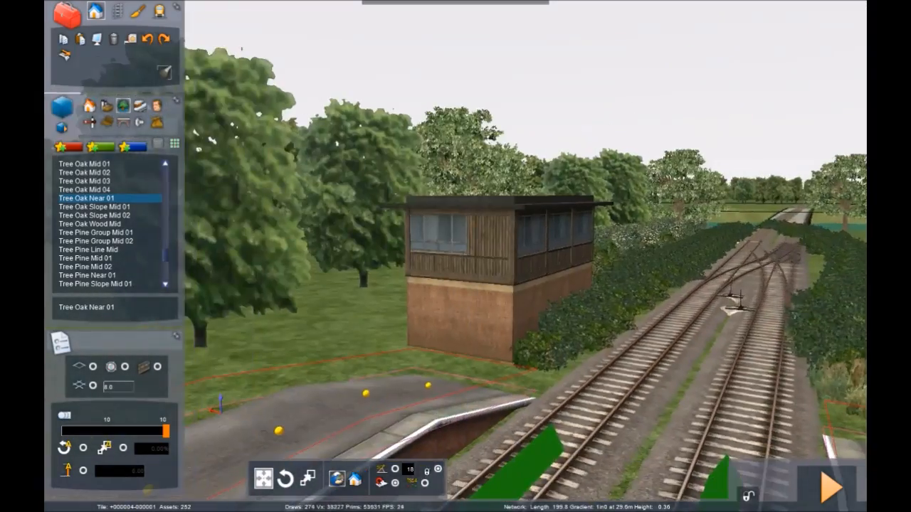
{"action": "key", "text": "Up"}
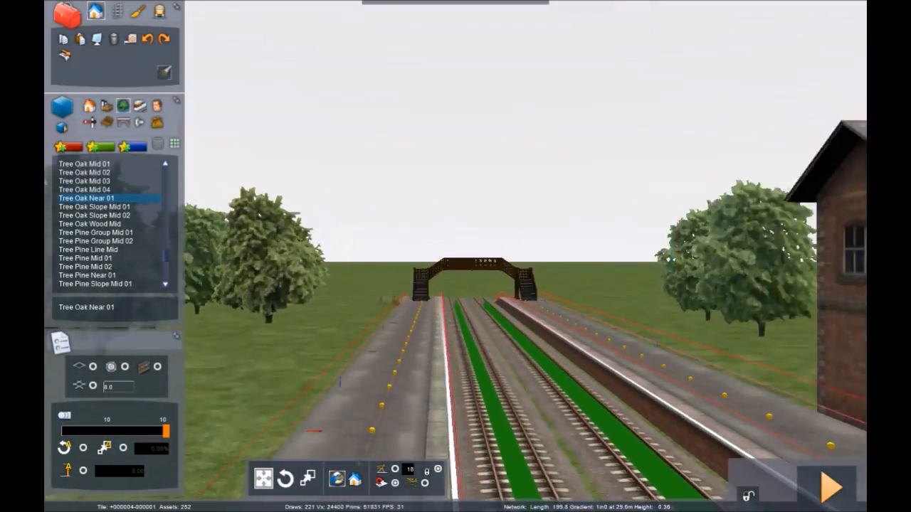
{"action": "right_click_drag", "start_coordinate": [455, 256], "coordinate": [167, 224]}
{"action": "key", "text": "Up"}
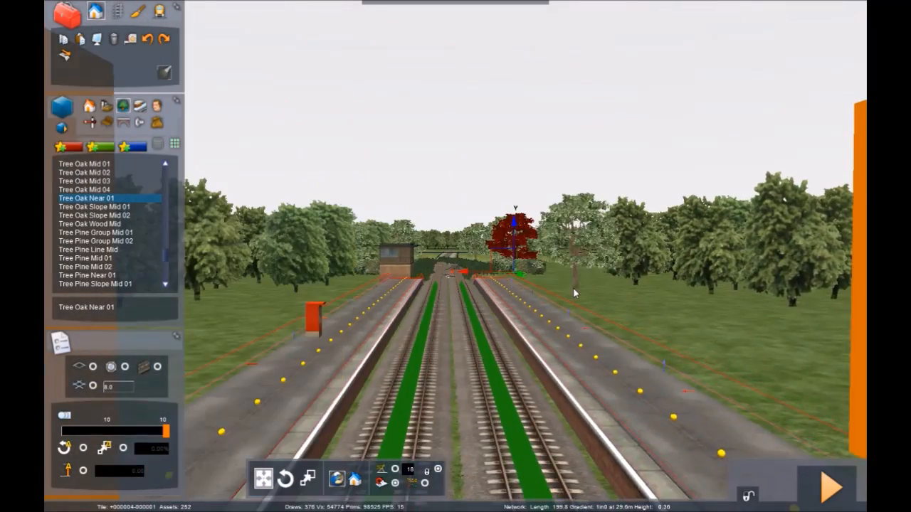